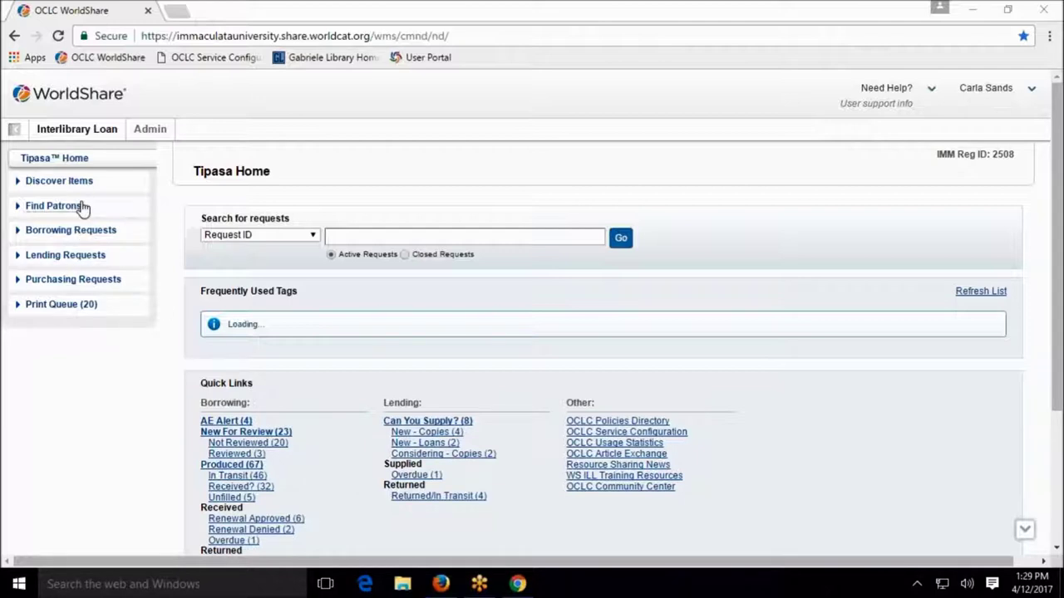
Open the new copy lending request for Journal of women in educational leadership and review its details and print options.
{"action": "left_click", "coordinate": [76, 259]}
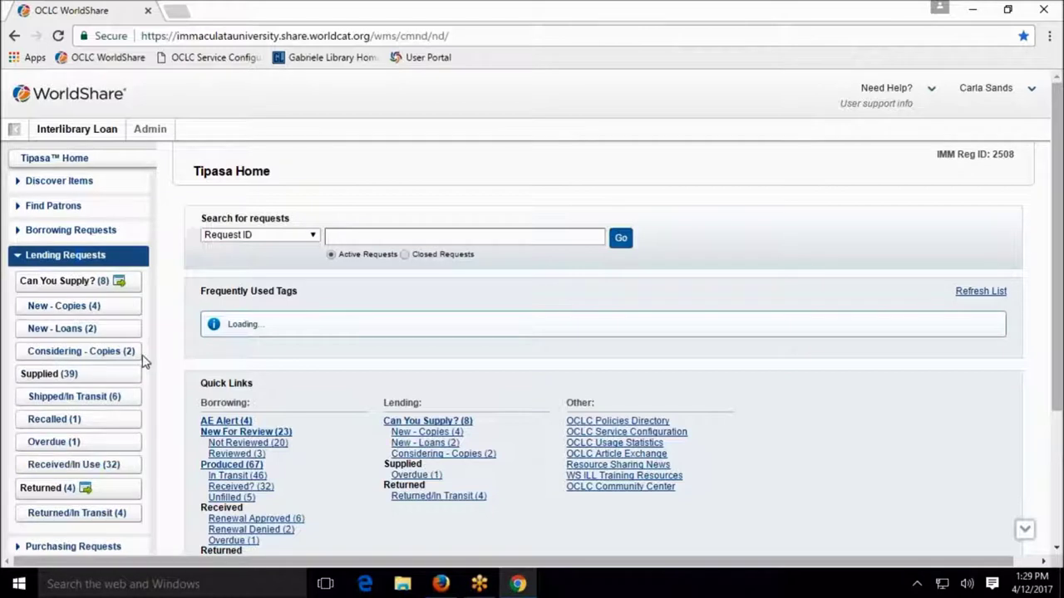
{"action": "left_click", "coordinate": [61, 309]}
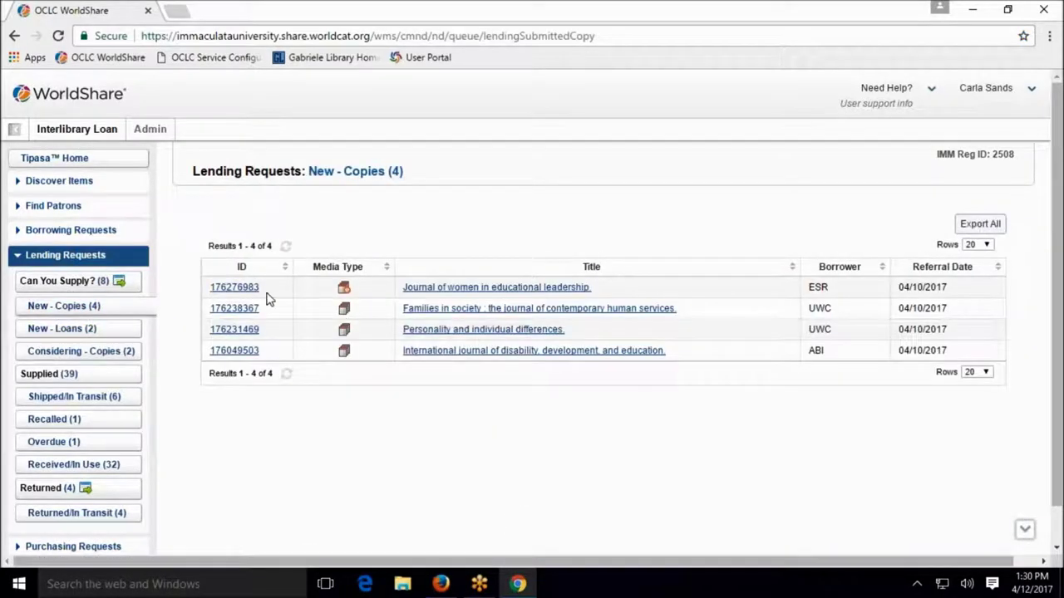
{"action": "left_click", "coordinate": [227, 287]}
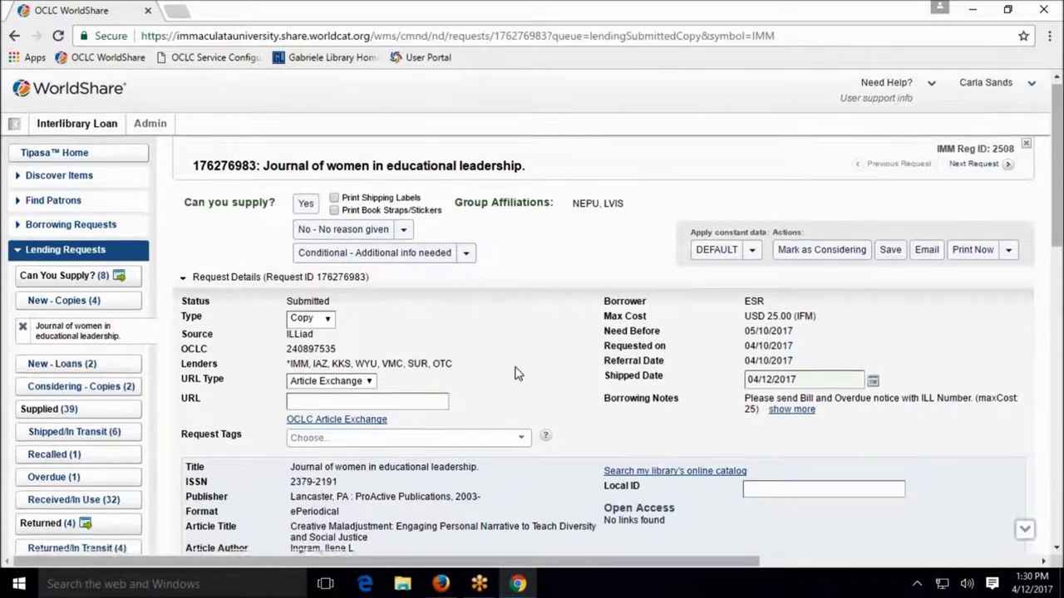
{"action": "scroll", "coordinate": [509, 360], "scroll_direction": "down", "scroll_amount": 10}
{"action": "scroll", "coordinate": [508, 366], "scroll_direction": "up", "scroll_amount": 12}
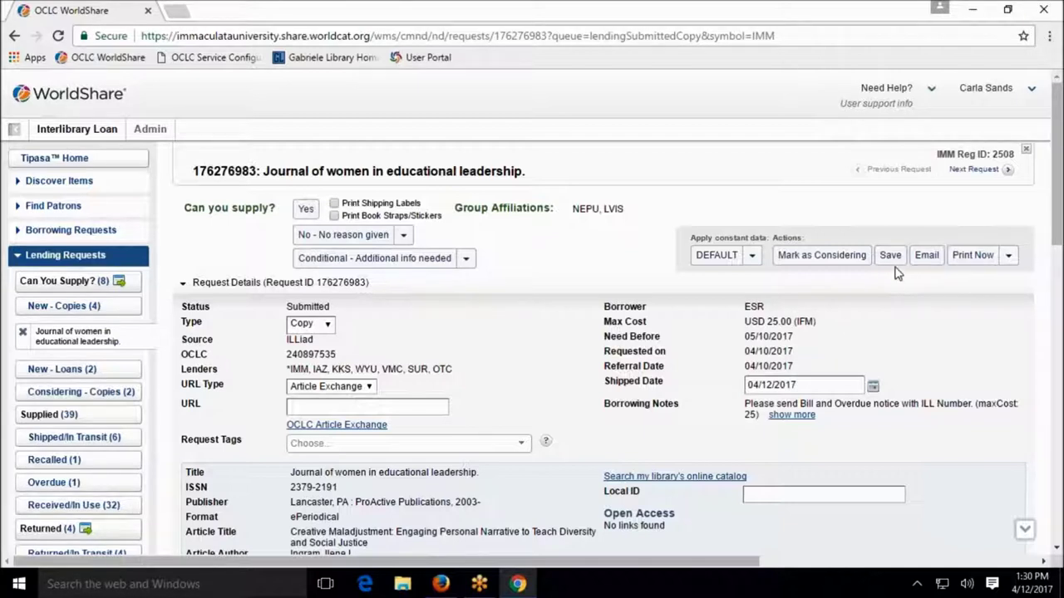
{"action": "left_click", "coordinate": [811, 261]}
{"action": "left_click", "coordinate": [1009, 258]}
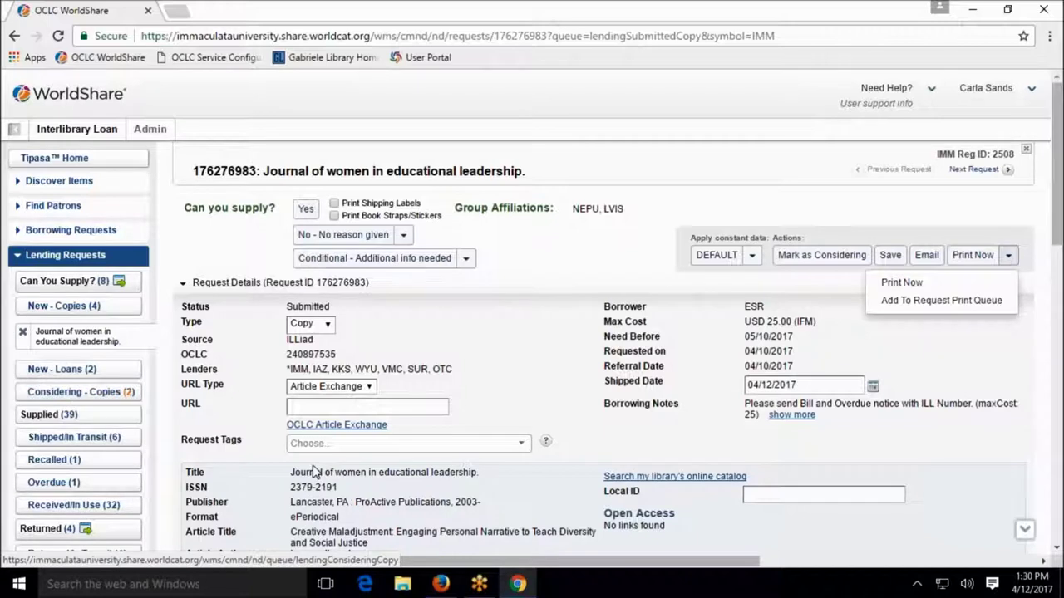
Look up the requested journal in the library's online catalog, view the catalog's search page and close the catalog.
{"action": "left_click", "coordinate": [706, 480]}
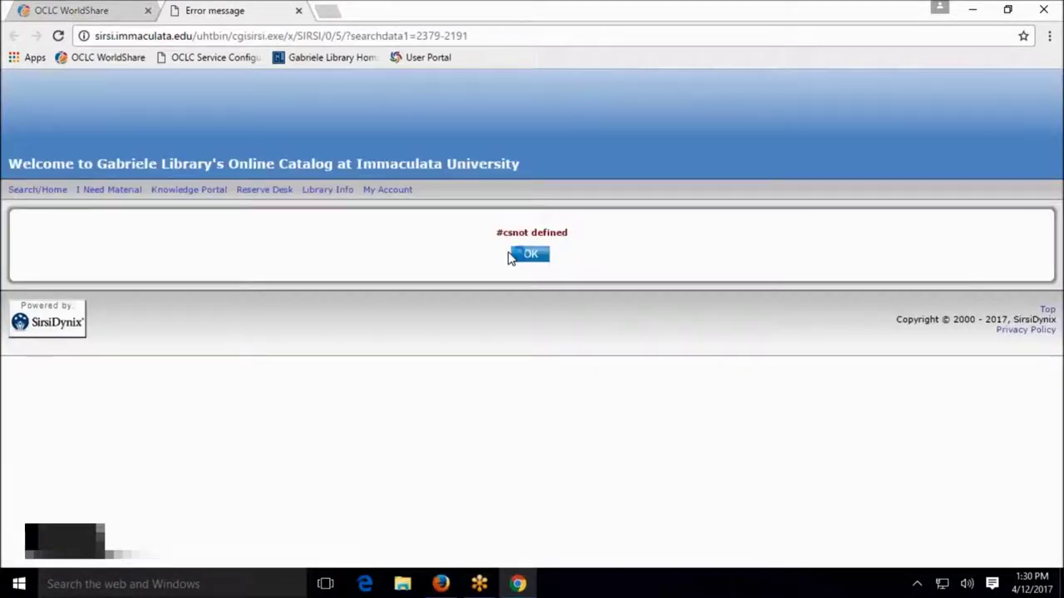
{"action": "left_click", "coordinate": [26, 191]}
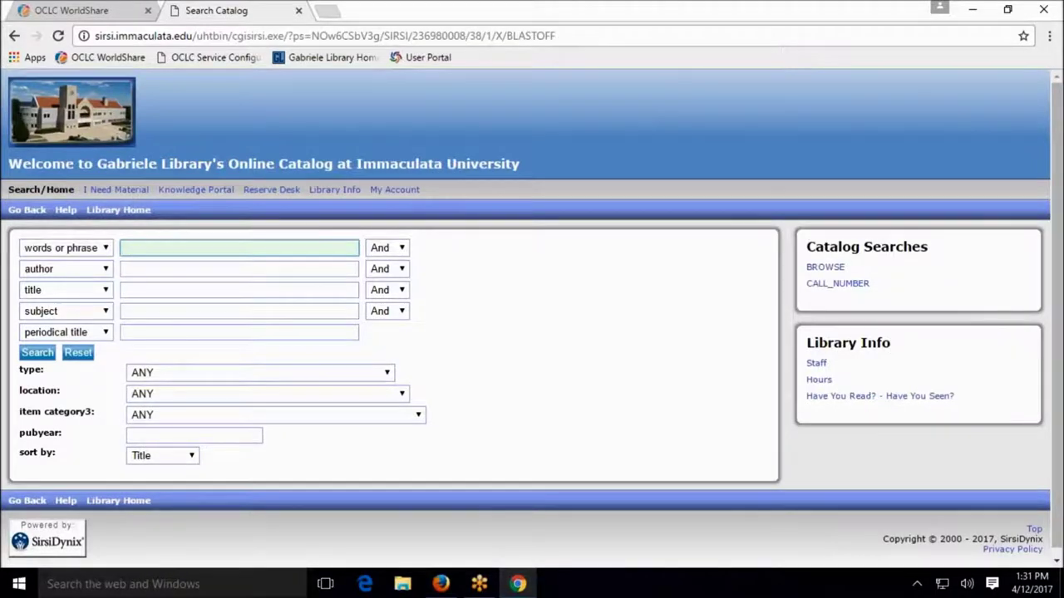
{"action": "left_click", "coordinate": [299, 11]}
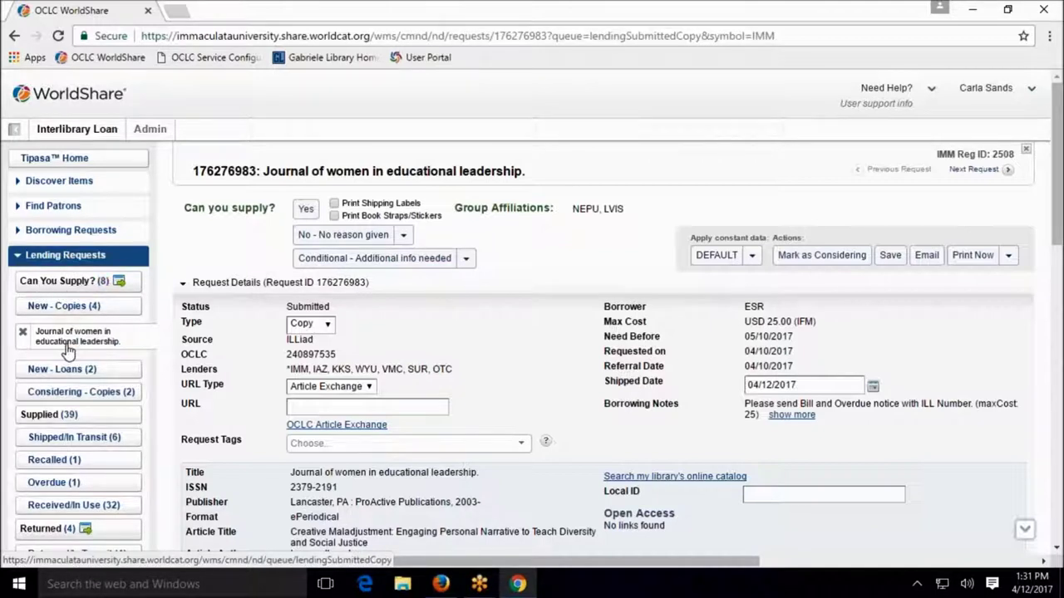
Open the new copy request for Personality and individual differences and look the journal up in the library's online catalog.
{"action": "left_click", "coordinate": [64, 308]}
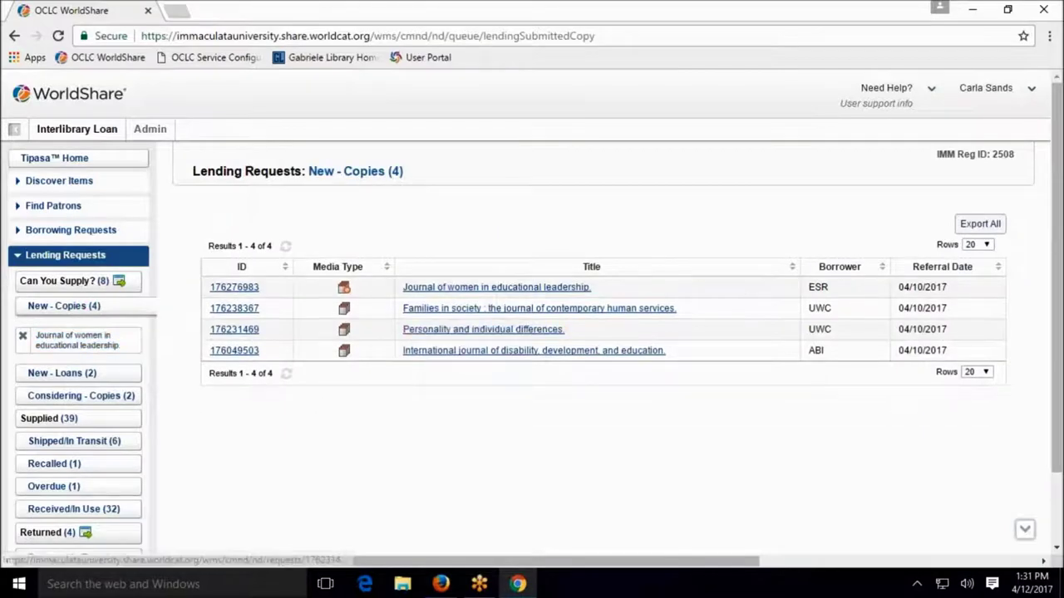
{"action": "left_click", "coordinate": [254, 330]}
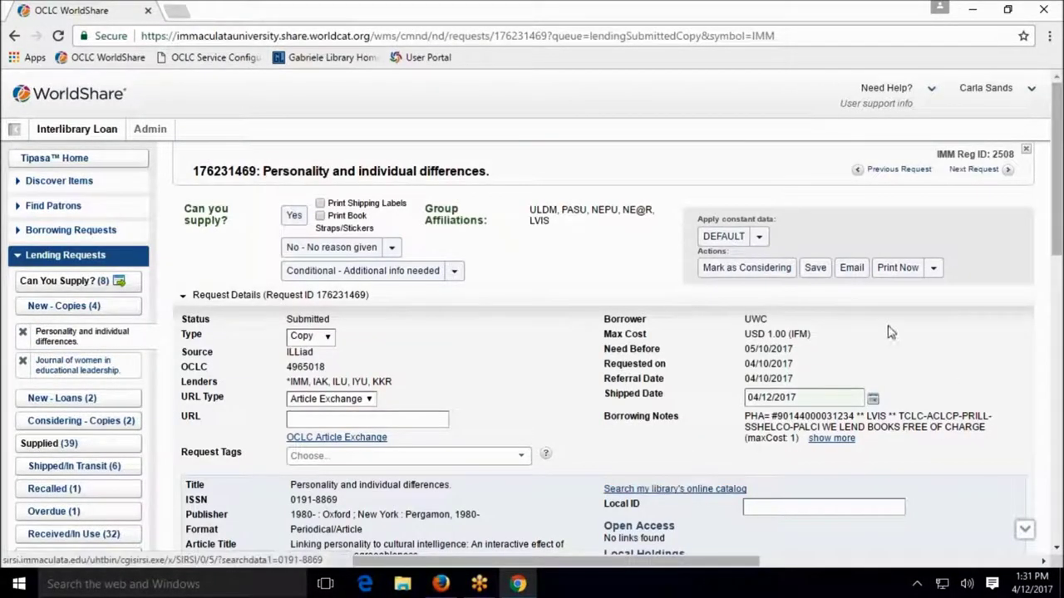
{"action": "left_click", "coordinate": [690, 491]}
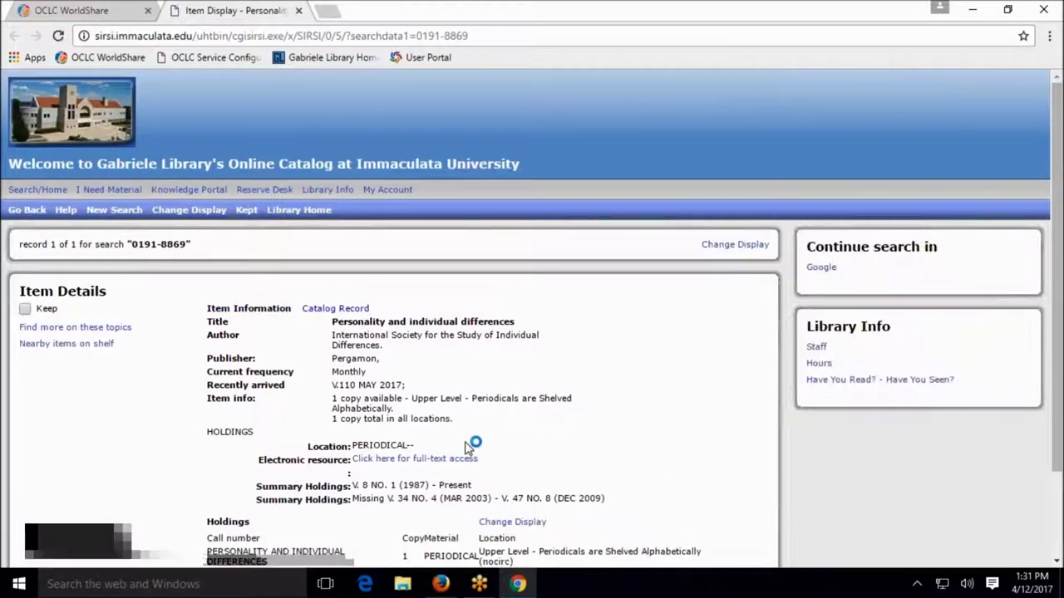
Follow the catalog record's full-text access to the journal's Science Direct page.
{"action": "left_click", "coordinate": [427, 459]}
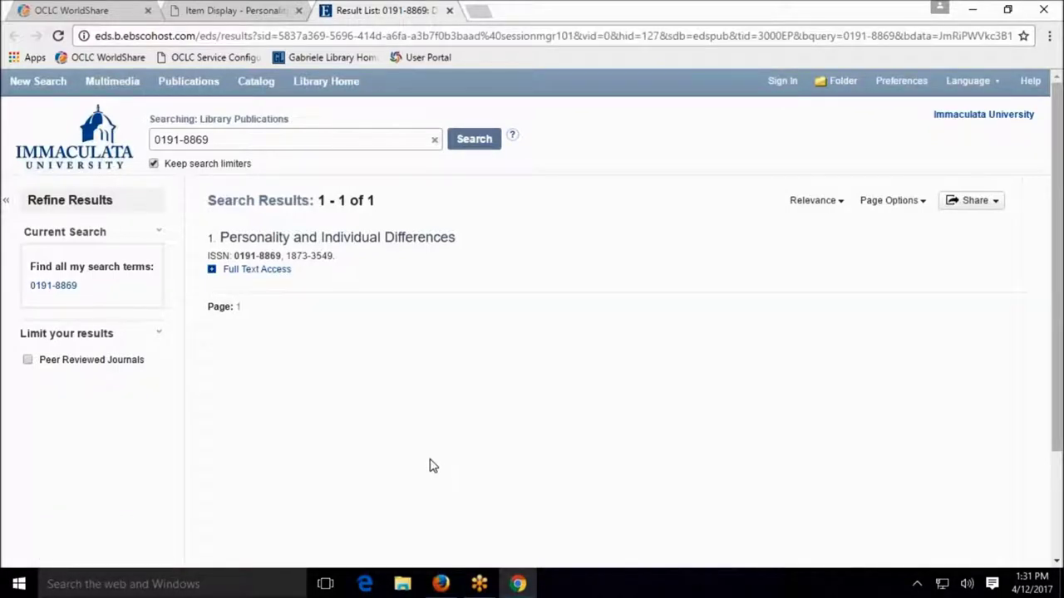
{"action": "left_click", "coordinate": [263, 273]}
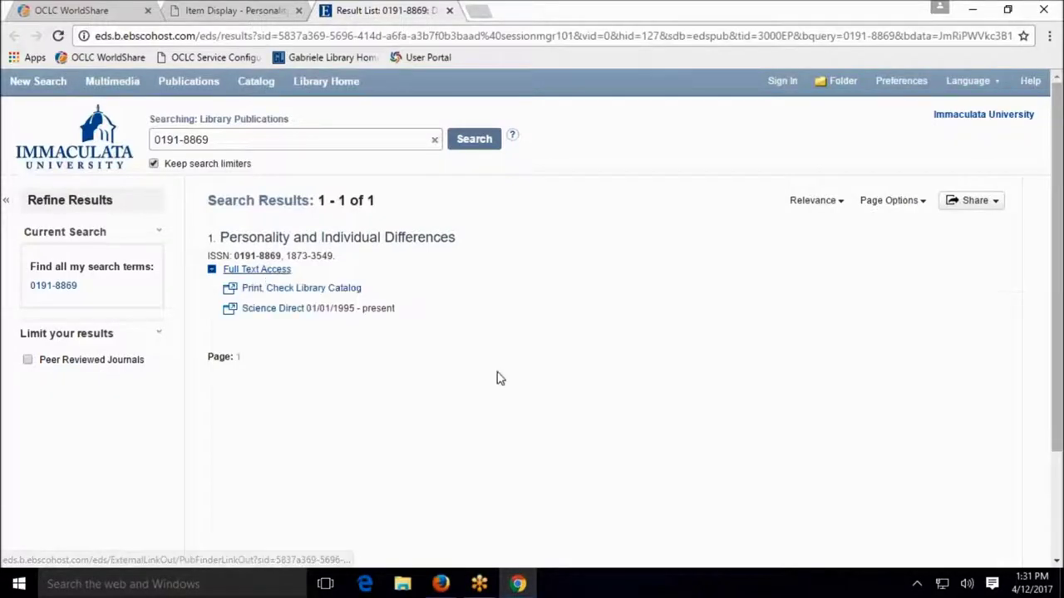
{"action": "left_click", "coordinate": [276, 309]}
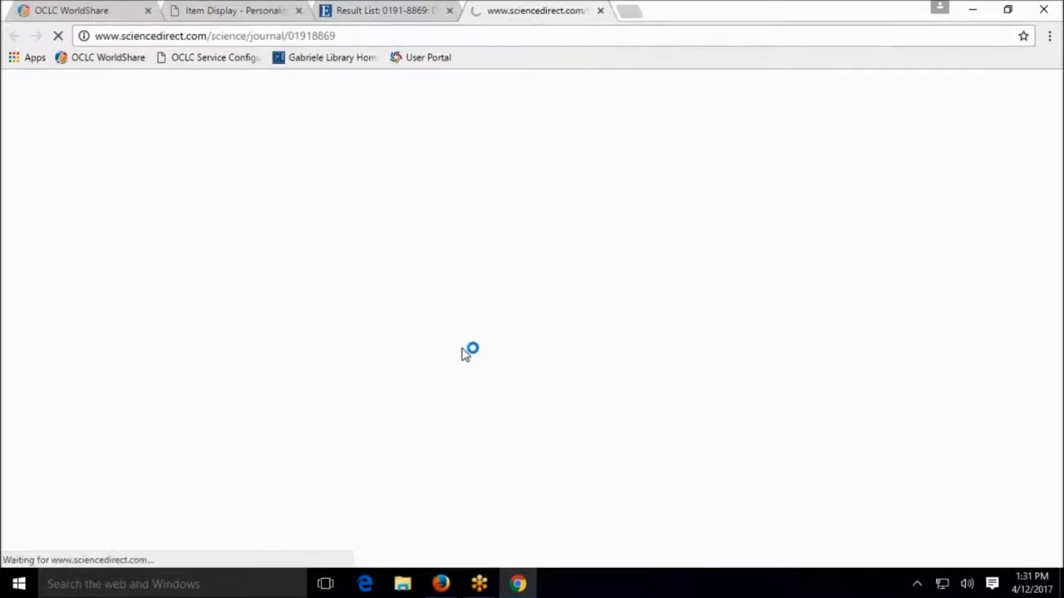
{"action": "scroll", "coordinate": [455, 362], "scroll_direction": "down", "scroll_amount": 10}
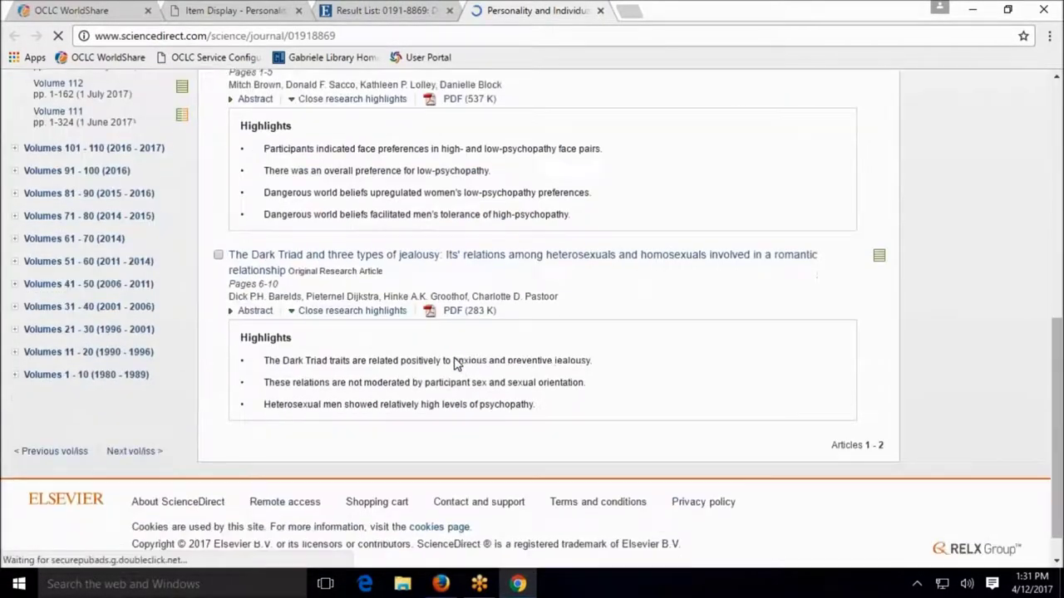
{"action": "scroll", "coordinate": [431, 359], "scroll_direction": "up", "scroll_amount": 3}
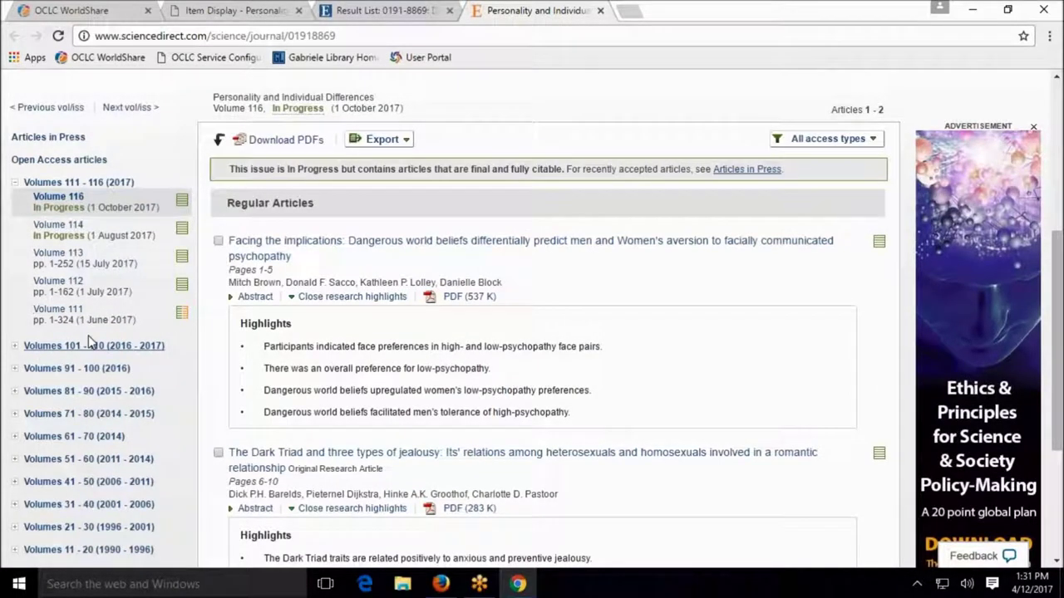
Open Volume 111 (1 June 2017) of the journal and browse its article list.
{"action": "left_click", "coordinate": [58, 309]}
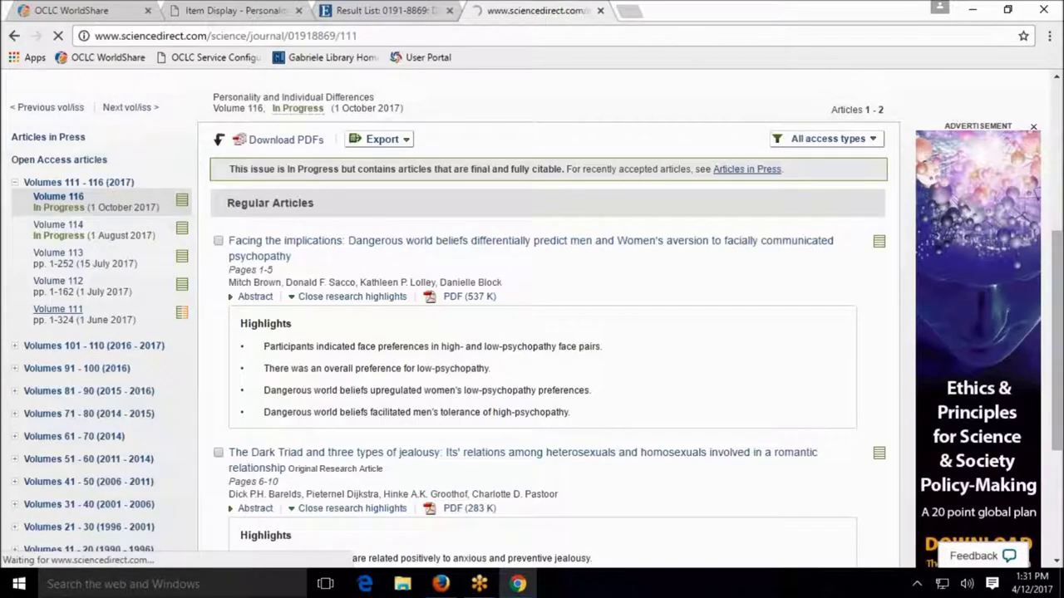
{"action": "scroll", "coordinate": [445, 365], "scroll_direction": "down", "scroll_amount": 3}
{"action": "scroll", "coordinate": [445, 366], "scroll_direction": "down", "scroll_amount": 12}
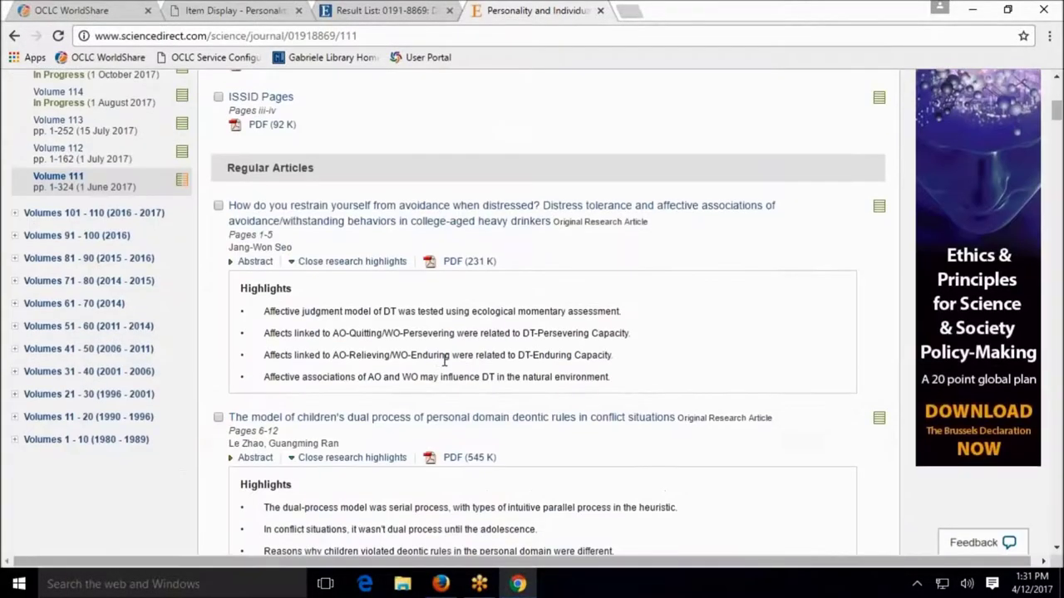
{"action": "scroll", "coordinate": [327, 400], "scroll_direction": "down", "scroll_amount": 4}
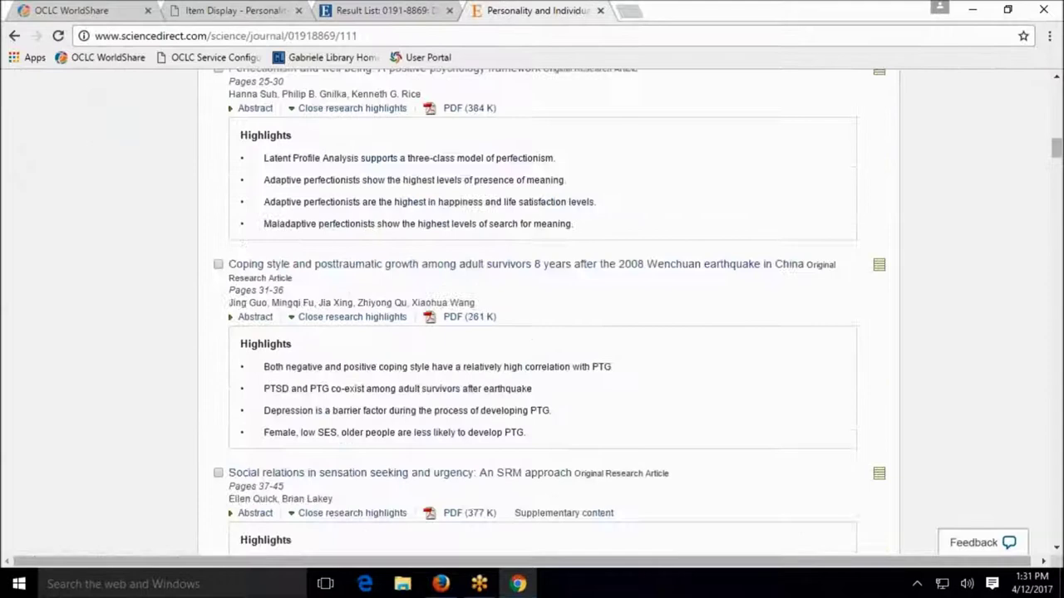
{"action": "scroll", "coordinate": [1055, 148], "scroll_direction": "up", "scroll_amount": 20}
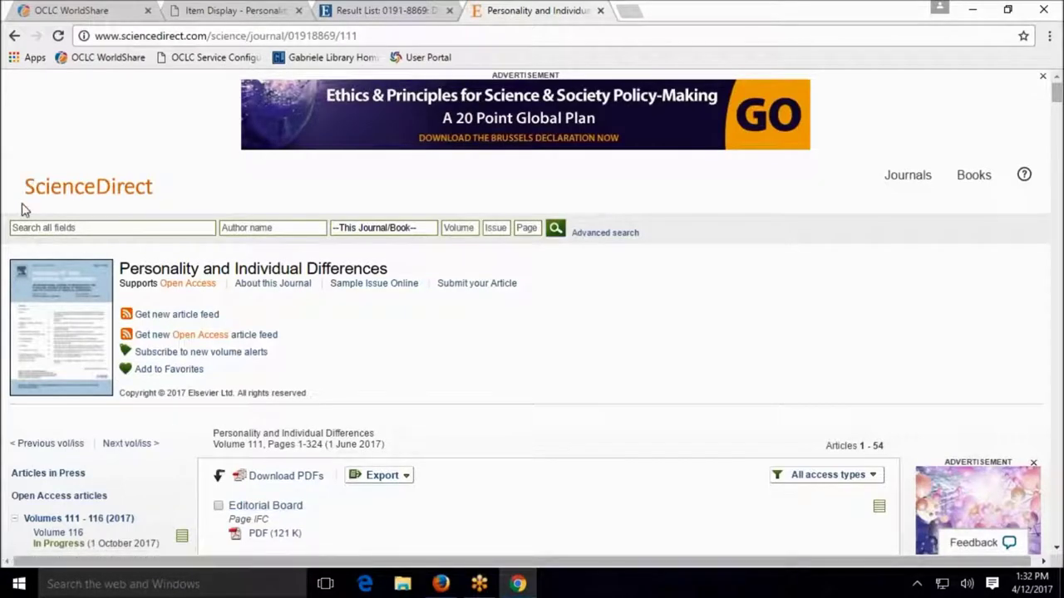
View the ISSID Pages PDF from Volume 111, close it and look over the volume's contents page.
{"action": "scroll", "coordinate": [420, 517], "scroll_direction": "down", "scroll_amount": 3}
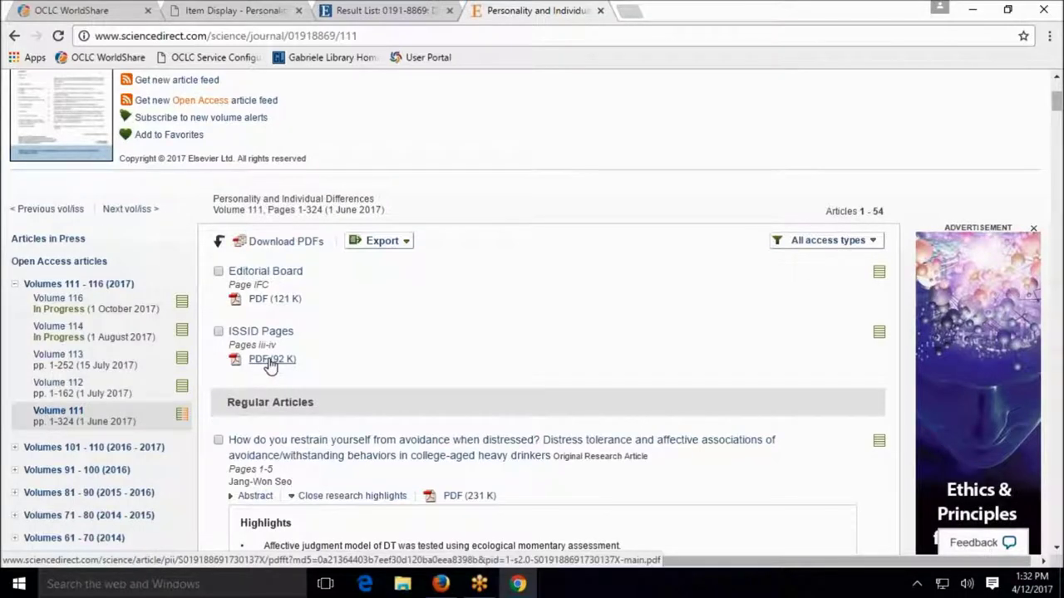
{"action": "left_click", "coordinate": [269, 360]}
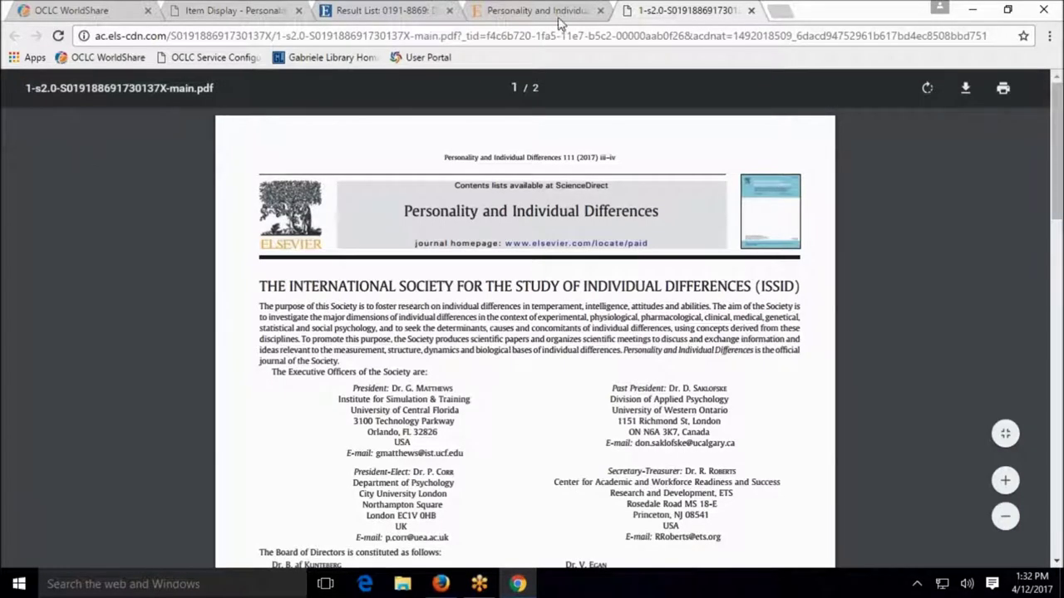
{"action": "left_click", "coordinate": [751, 11]}
{"action": "scroll", "coordinate": [133, 333], "scroll_direction": "up", "scroll_amount": 3}
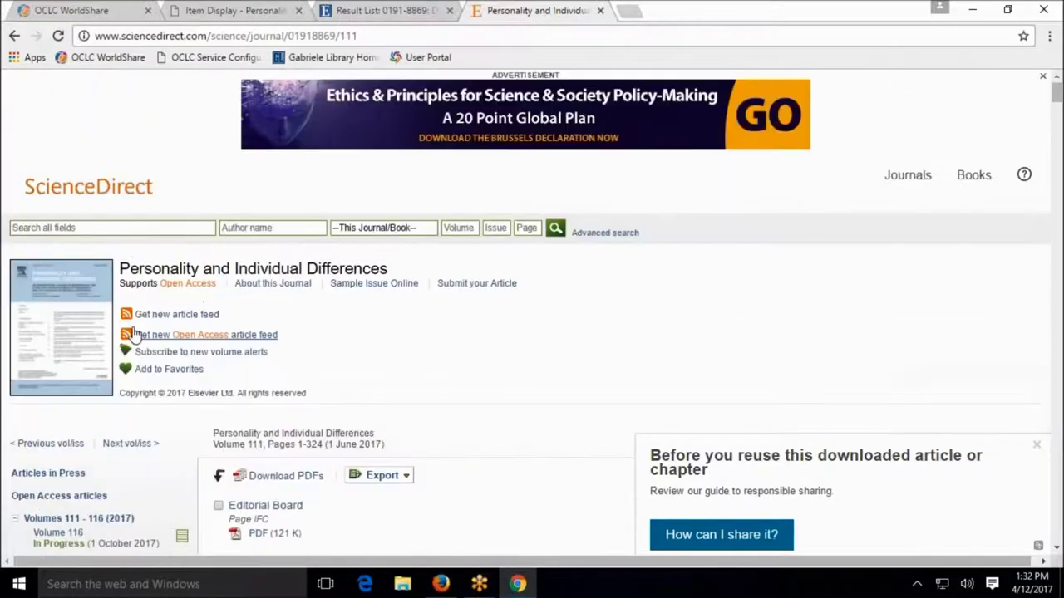
{"action": "scroll", "coordinate": [133, 332], "scroll_direction": "down", "scroll_amount": 5}
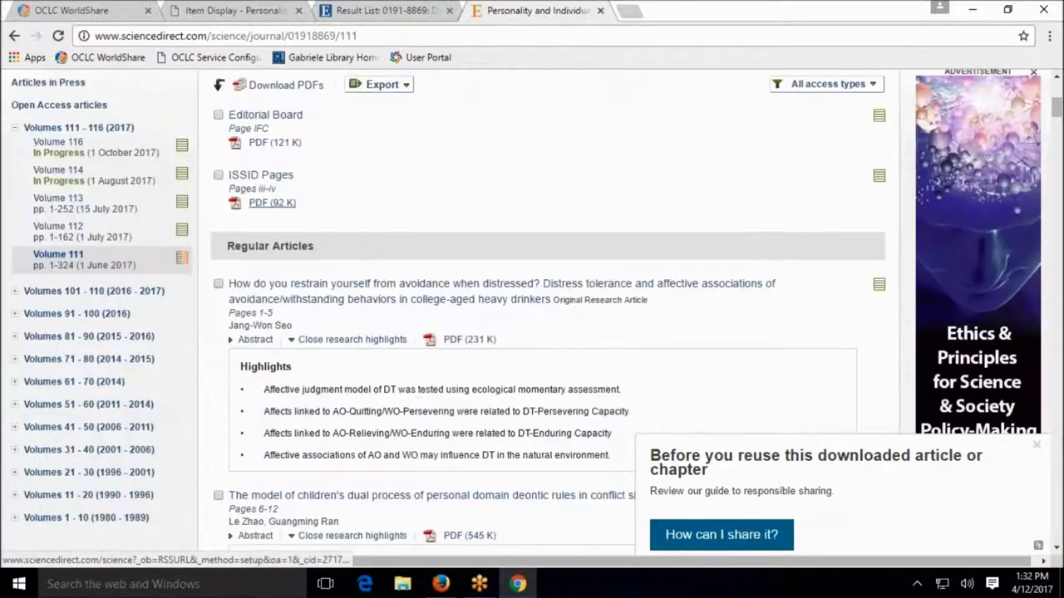
Return to the Personality and individual differences request in WorldShare and review its article details, local holdings and supply options.
{"action": "left_click", "coordinate": [245, 11]}
{"action": "left_click", "coordinate": [71, 11]}
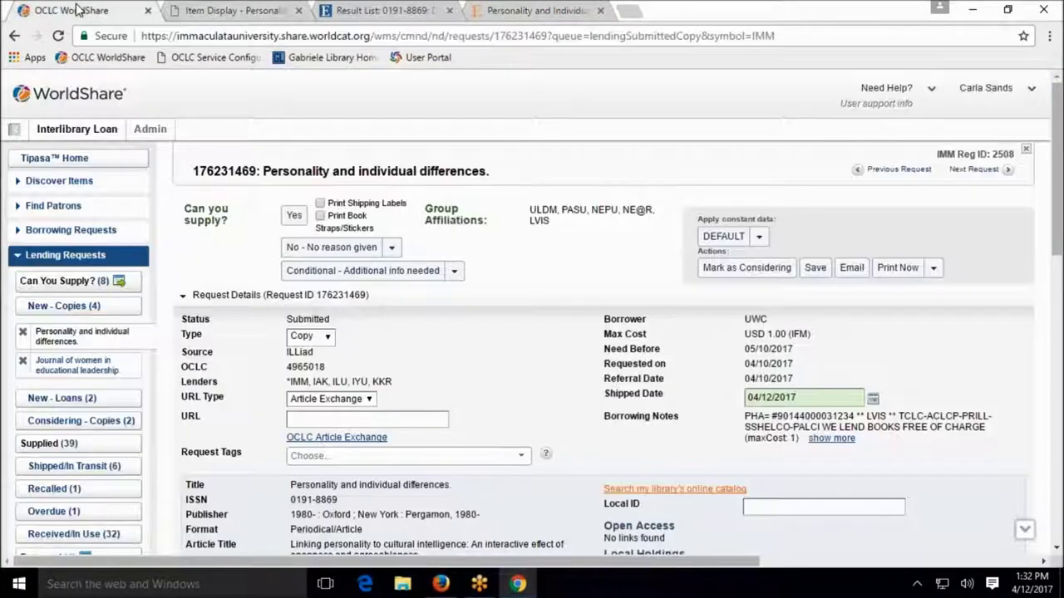
{"action": "scroll", "coordinate": [236, 407], "scroll_direction": "down", "scroll_amount": 5}
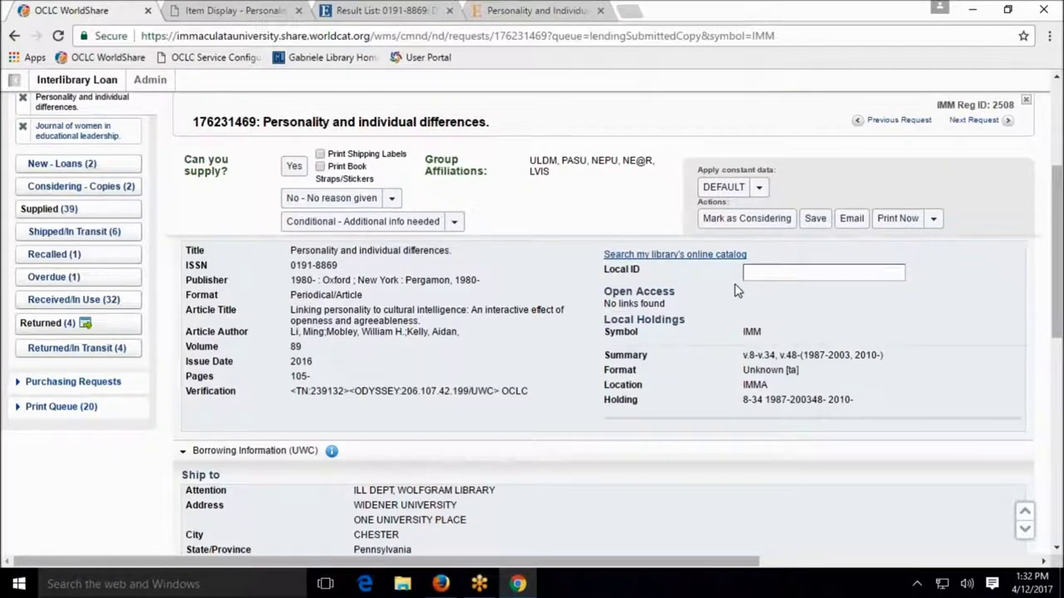
{"action": "scroll", "coordinate": [760, 326], "scroll_direction": "up", "scroll_amount": 2}
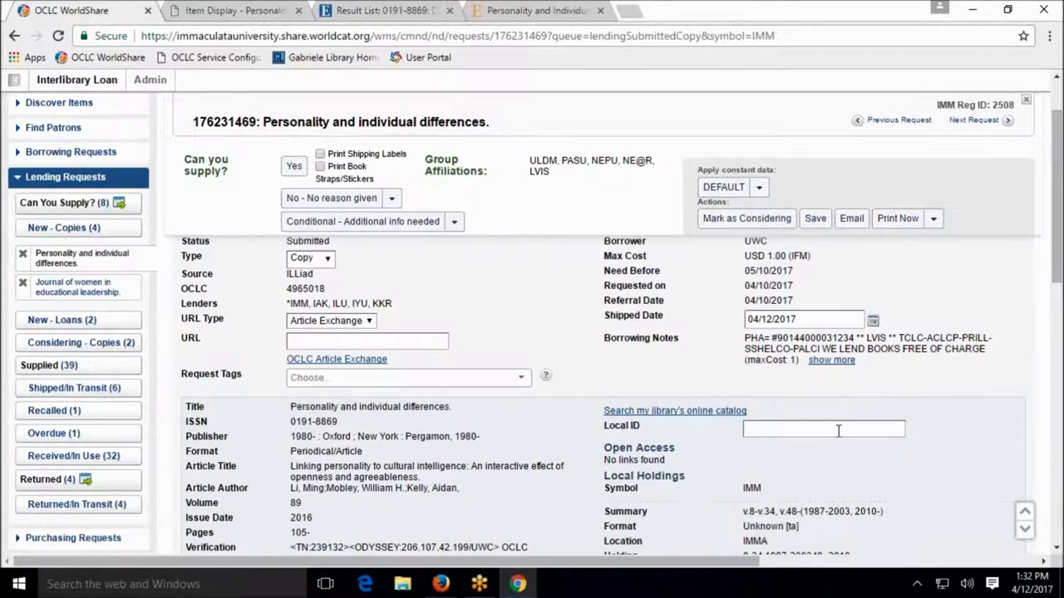
{"action": "scroll", "coordinate": [800, 452], "scroll_direction": "up", "scroll_amount": 1}
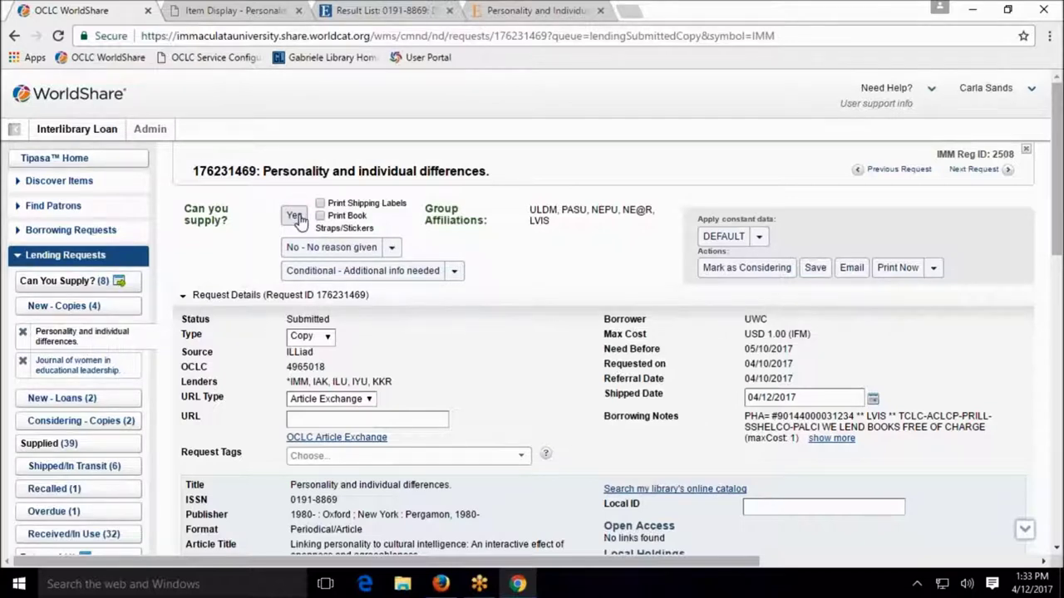
View the new loan request for Foundations of psychological thought, and go back to the Personality and individual differences request.
{"action": "left_click", "coordinate": [38, 398]}
{"action": "left_click", "coordinate": [236, 288]}
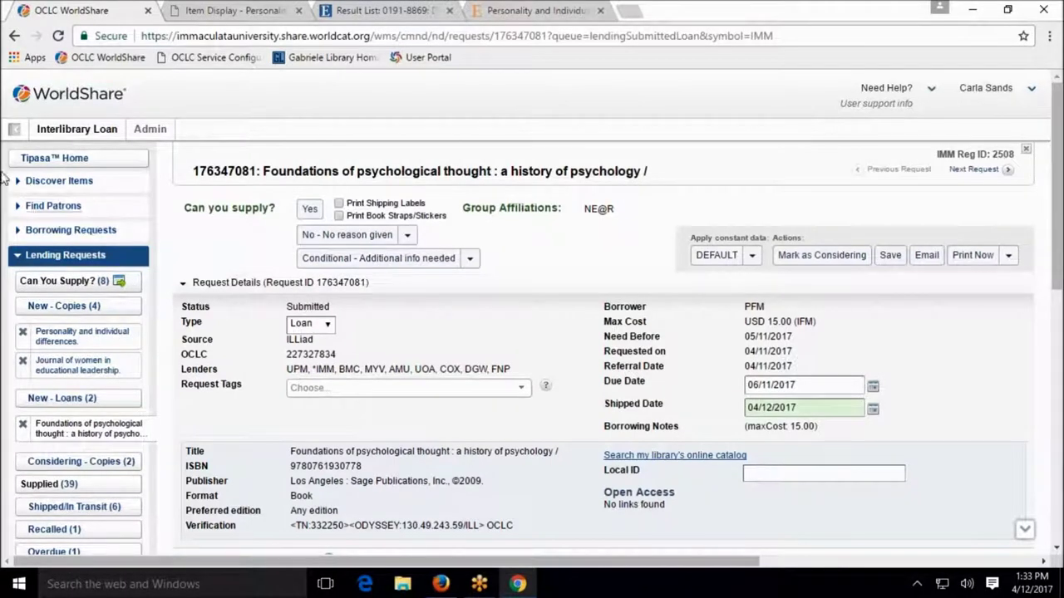
{"action": "left_click", "coordinate": [14, 36]}
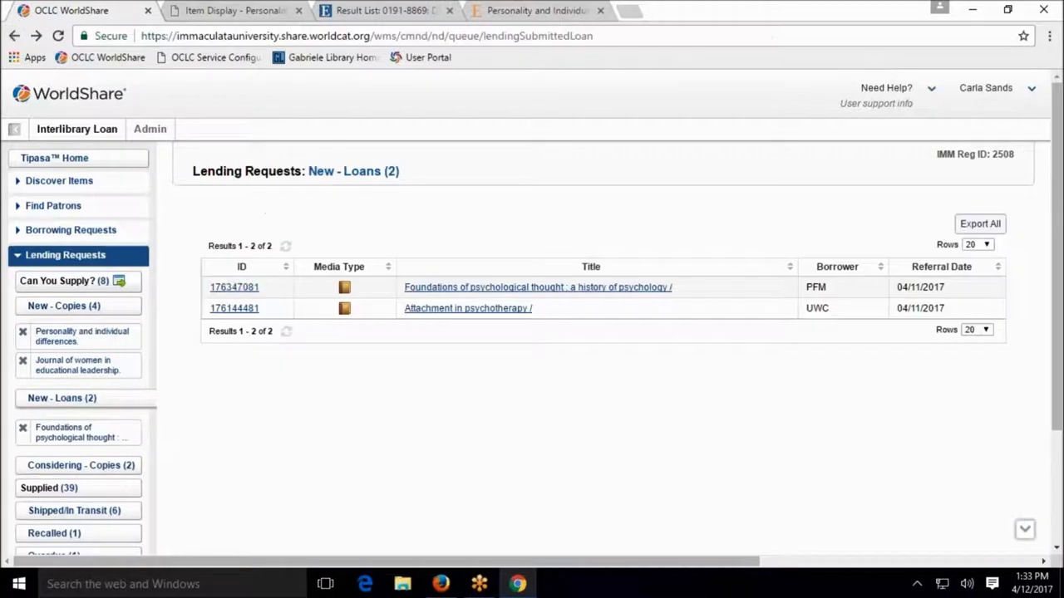
{"action": "left_click", "coordinate": [14, 36]}
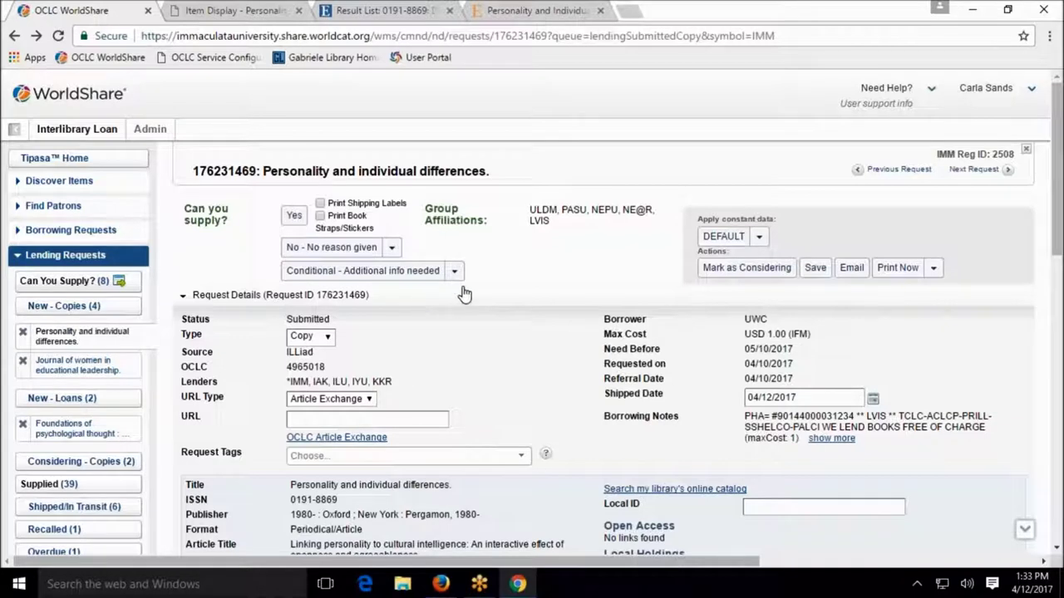
Check the URL Type choices of the copy request, keep Article Exchange, and review the request details.
{"action": "left_click", "coordinate": [371, 400]}
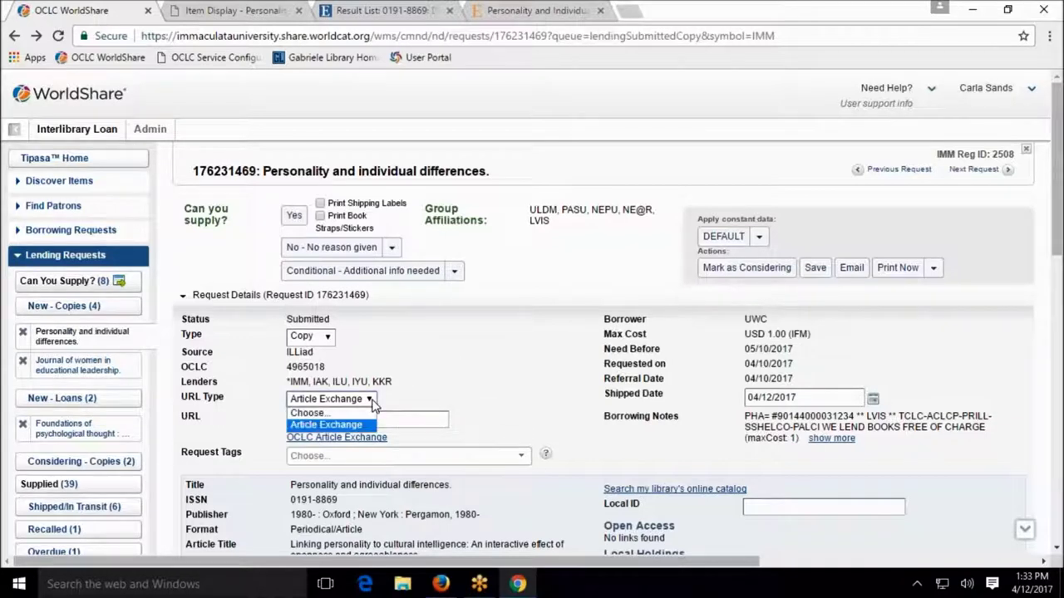
{"action": "left_click", "coordinate": [372, 402]}
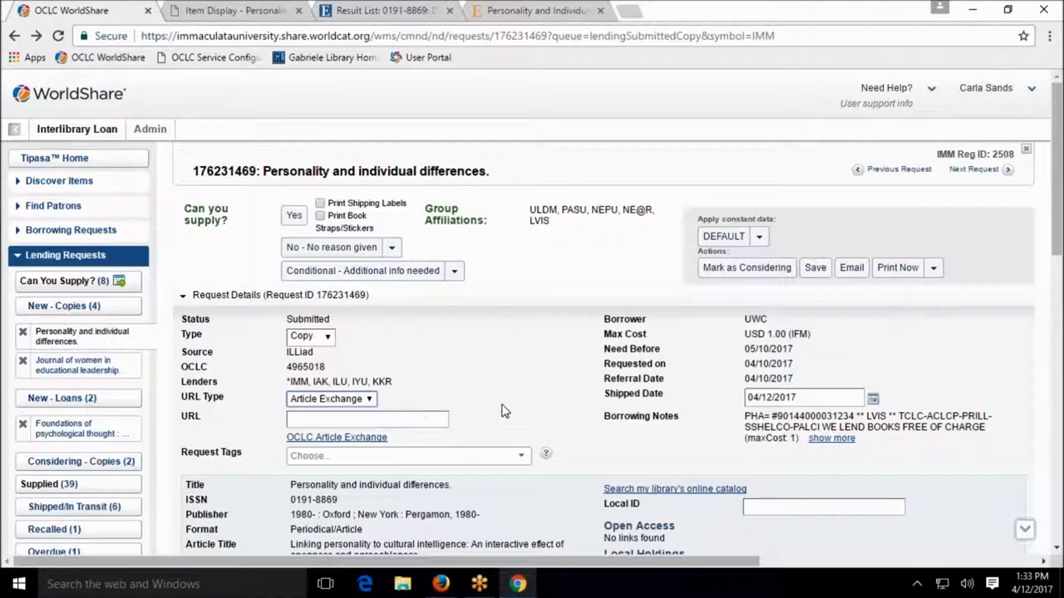
{"action": "scroll", "coordinate": [512, 417], "scroll_direction": "down", "scroll_amount": 1}
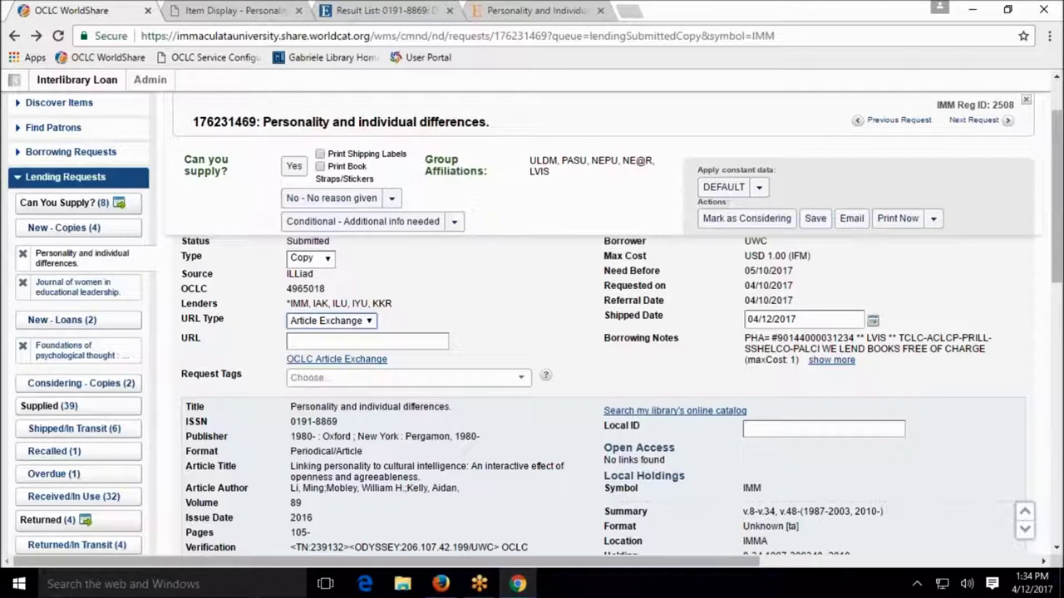
{"action": "left_click", "coordinate": [63, 345]}
{"action": "scroll", "coordinate": [467, 346], "scroll_direction": "up", "scroll_amount": 2}
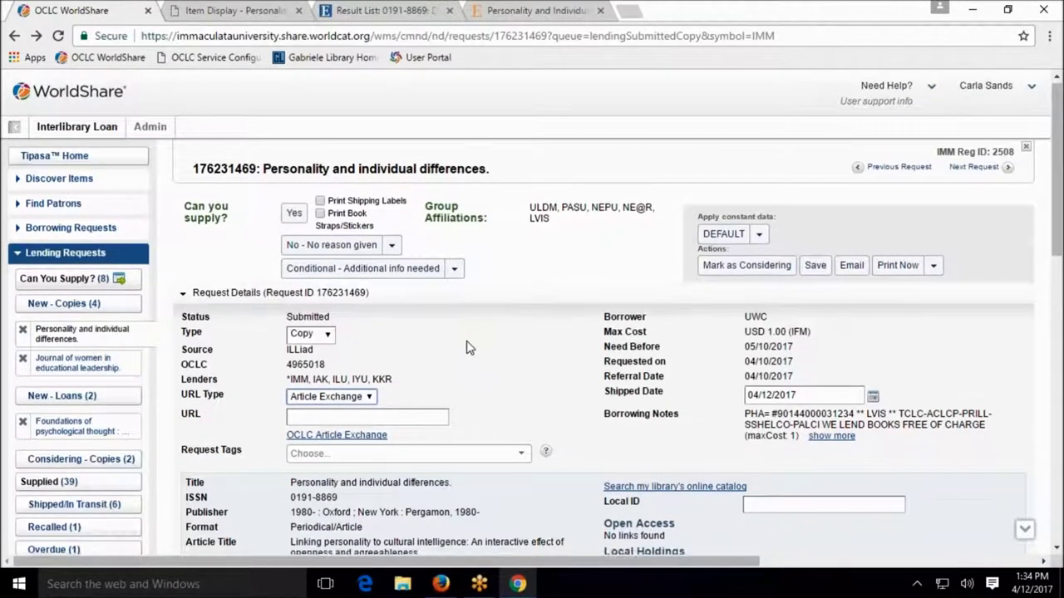
Open the Foundations of psychological thought loan request and look the book up in the library's online catalog.
{"action": "scroll", "coordinate": [467, 347], "scroll_direction": "down", "scroll_amount": 2}
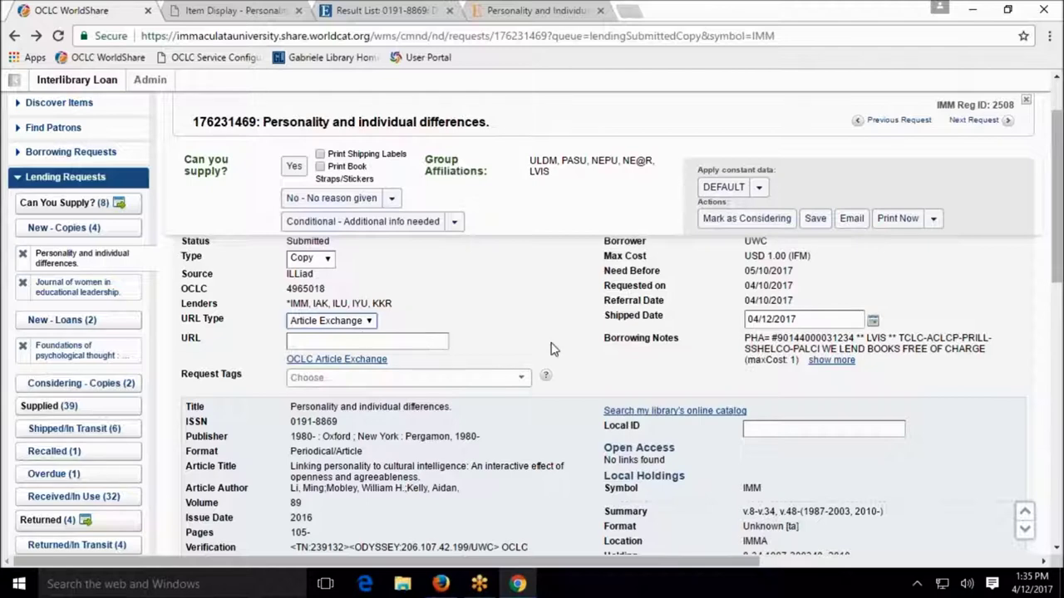
{"action": "scroll", "coordinate": [550, 347], "scroll_direction": "up", "scroll_amount": 1}
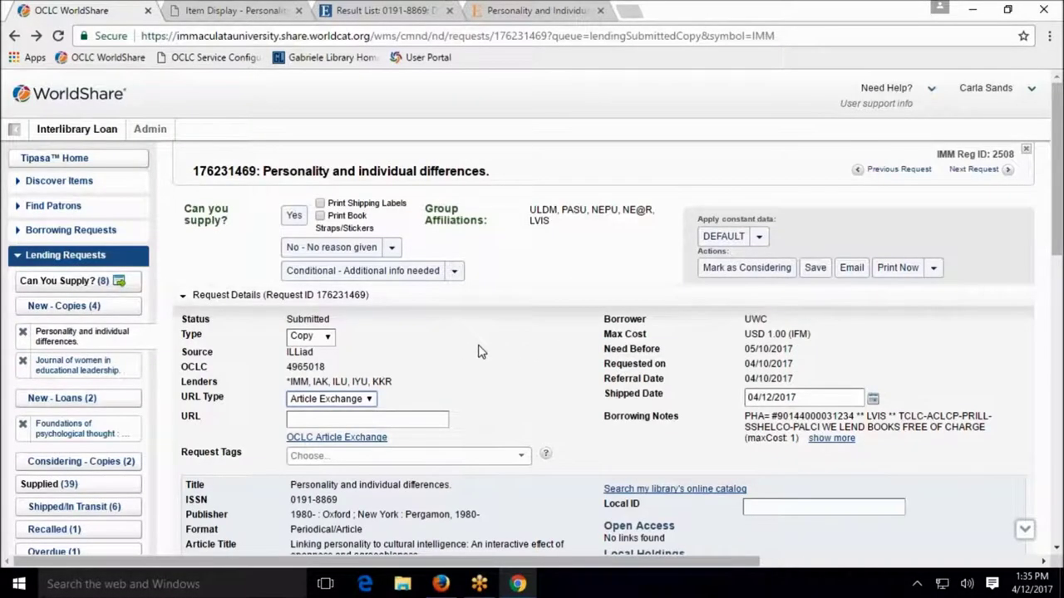
{"action": "scroll", "coordinate": [480, 350], "scroll_direction": "down", "scroll_amount": 3}
{"action": "scroll", "coordinate": [522, 359], "scroll_direction": "up", "scroll_amount": 3}
{"action": "left_click", "coordinate": [79, 429]}
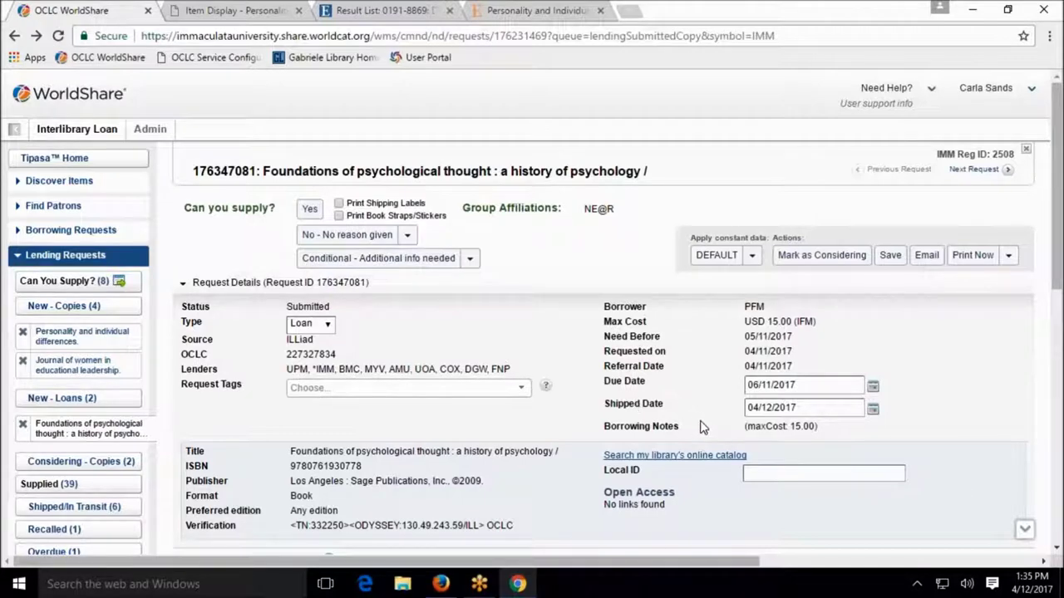
{"action": "left_click", "coordinate": [694, 456]}
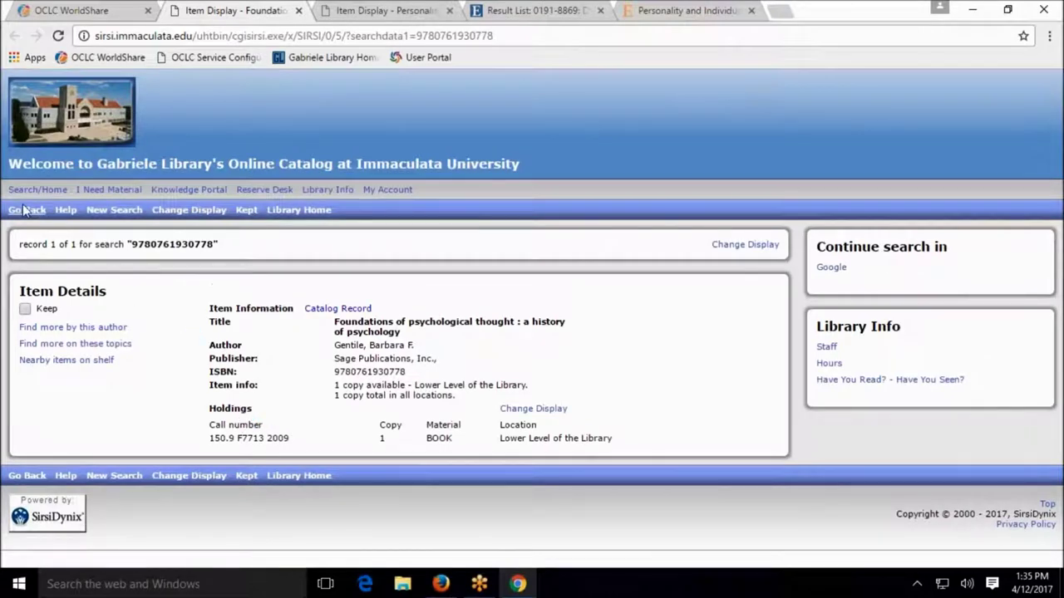
Return to the Foundations of psychological thought request in WorldShare and review its borrowing and lending information.
{"action": "left_click", "coordinate": [50, 11]}
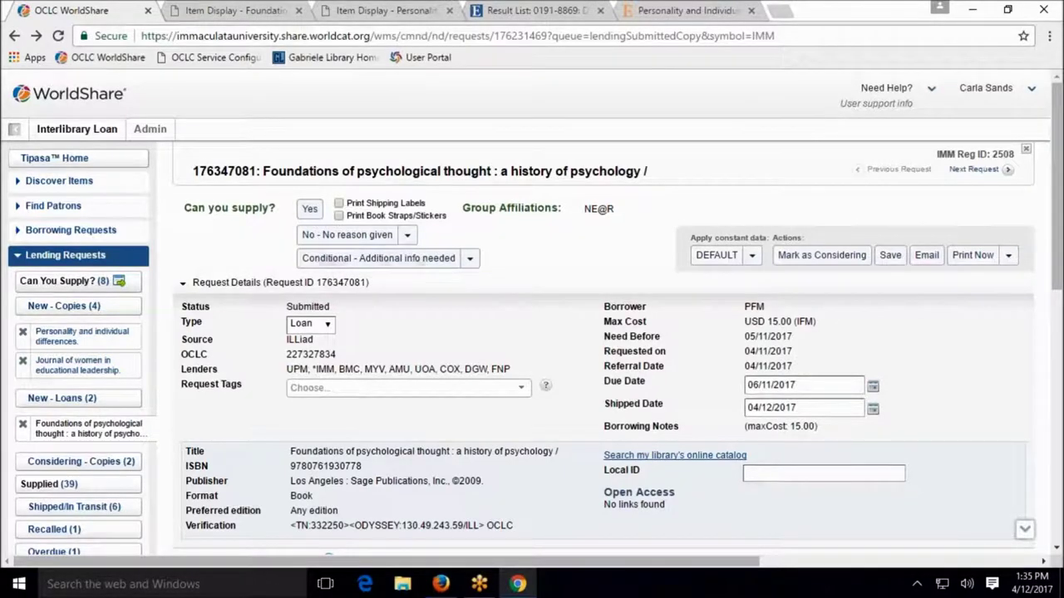
{"action": "scroll", "coordinate": [249, 275], "scroll_direction": "down", "scroll_amount": 5}
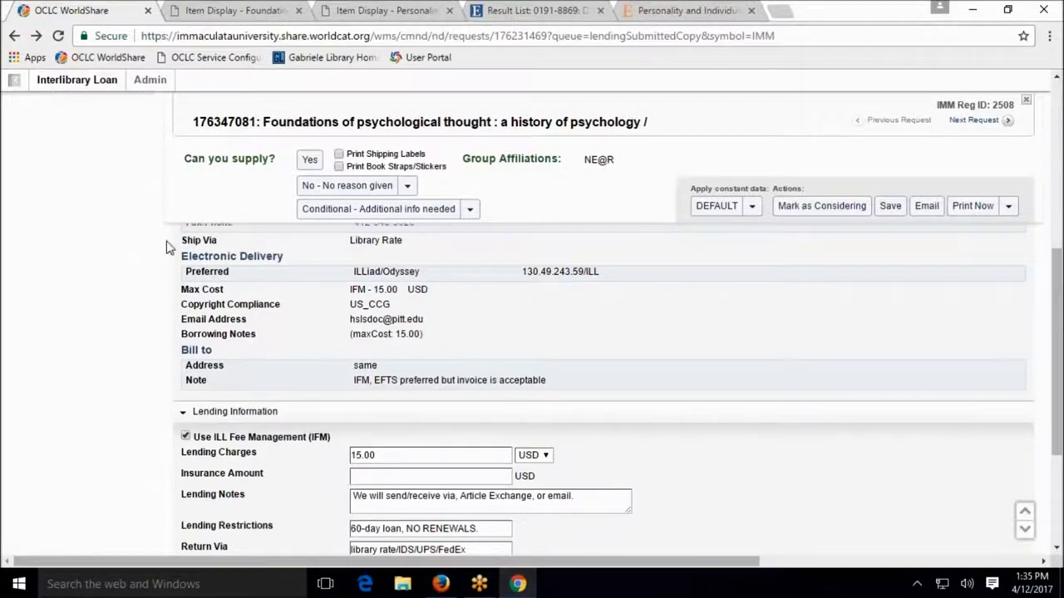
{"action": "scroll", "coordinate": [167, 248], "scroll_direction": "up", "scroll_amount": 10}
{"action": "scroll", "coordinate": [50, 222], "scroll_direction": "up", "scroll_amount": 1}
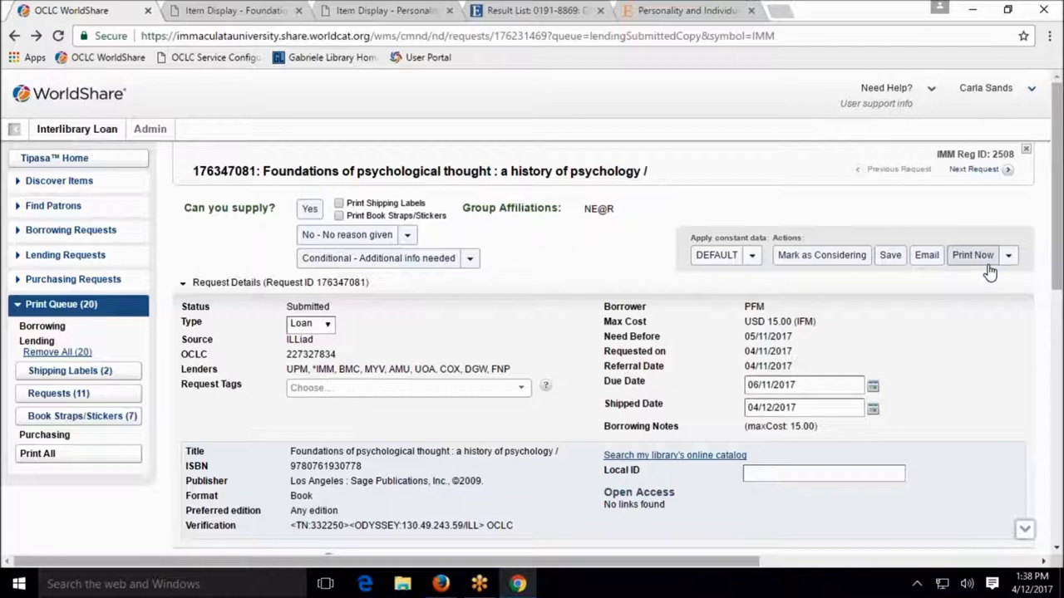
Review the lending print queue's categories for shipping labels, requests and book straps/stickers, plus the Print All option.
{"action": "scroll", "coordinate": [989, 271], "scroll_direction": "down", "scroll_amount": 3}
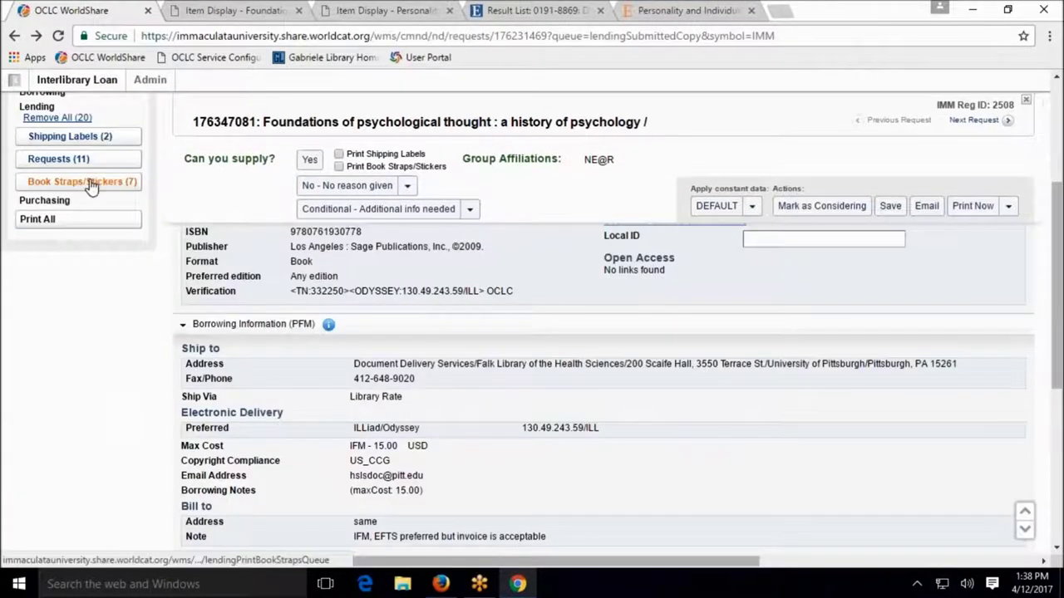
{"action": "scroll", "coordinate": [821, 273], "scroll_direction": "up", "scroll_amount": 1}
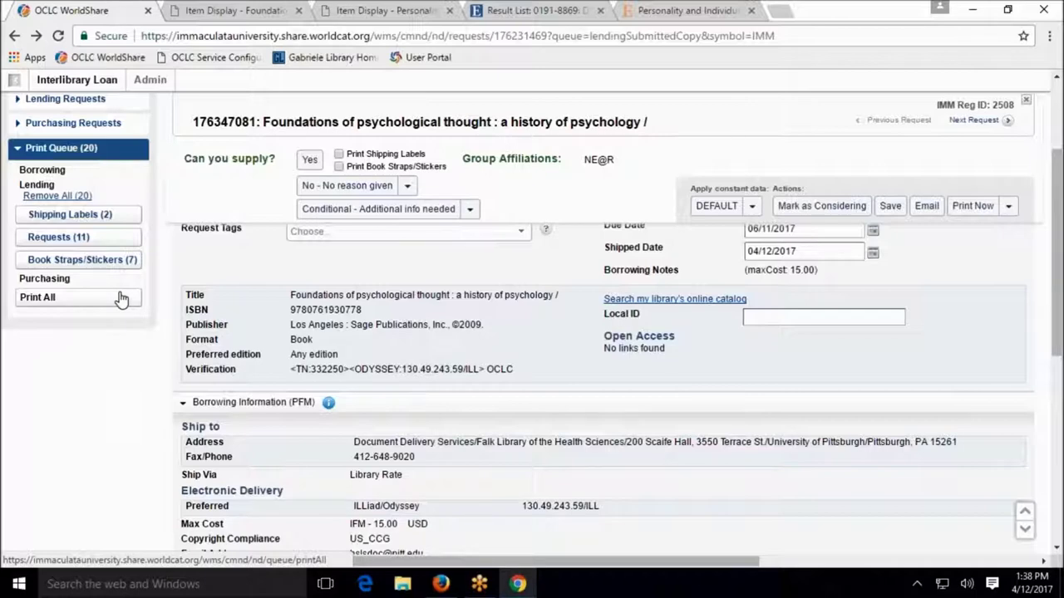
{"action": "scroll", "coordinate": [122, 298], "scroll_direction": "up", "scroll_amount": 1}
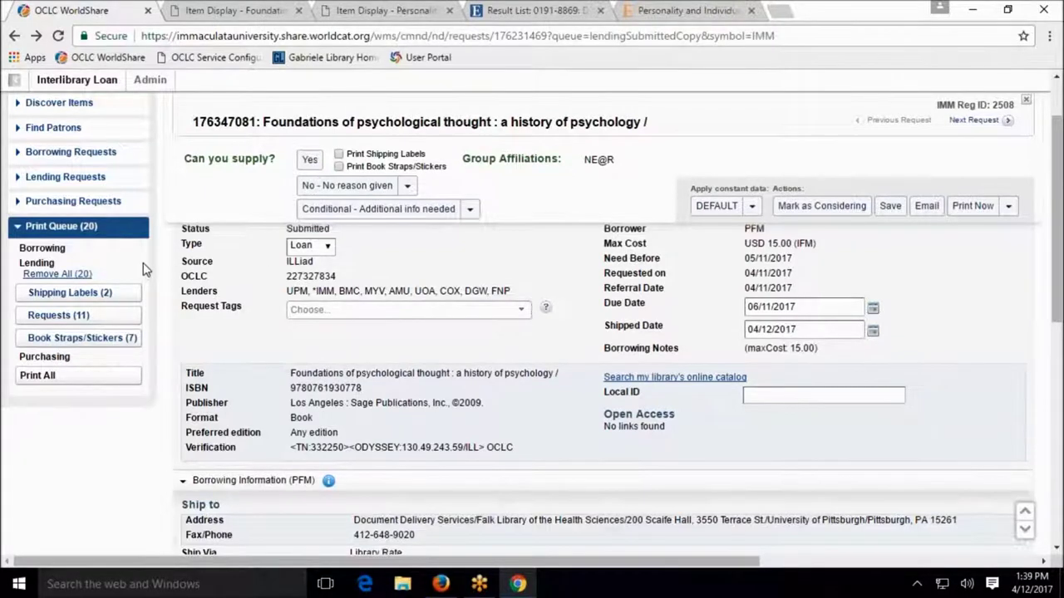
{"action": "scroll", "coordinate": [67, 265], "scroll_direction": "up", "scroll_amount": 2}
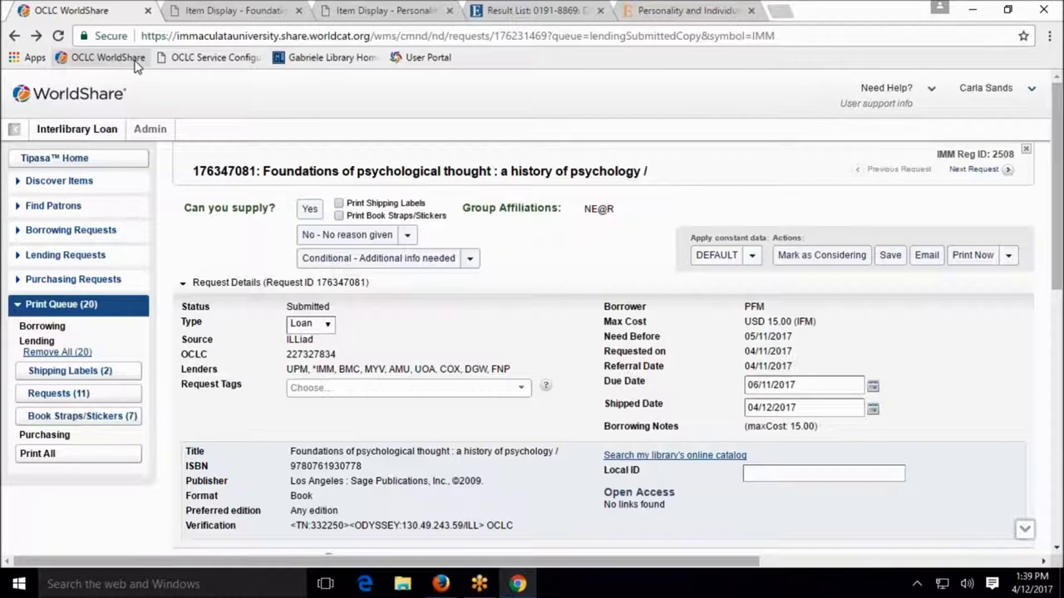
Switch to the User Portal, leaving the loan request unsaved, and expand the Account Details and Communication Preferences sections.
{"action": "left_click", "coordinate": [422, 58]}
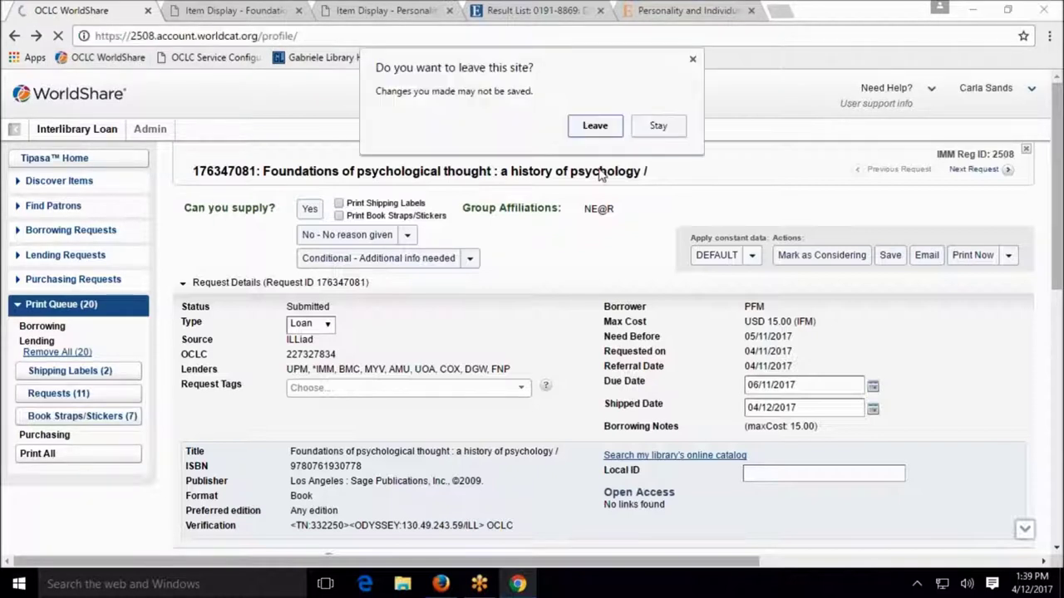
{"action": "left_click", "coordinate": [600, 129]}
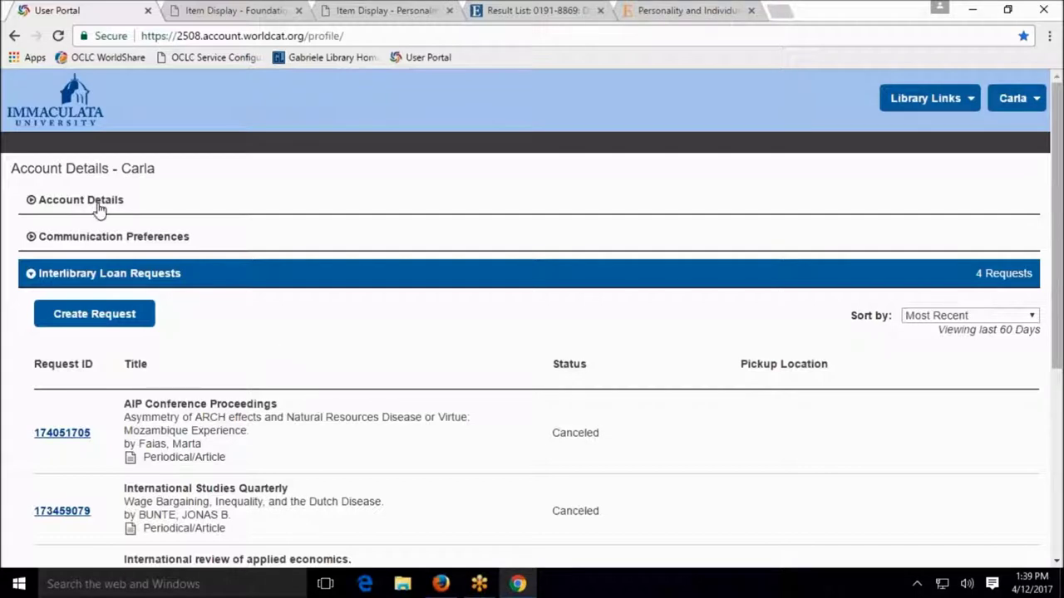
{"action": "left_click", "coordinate": [48, 200]}
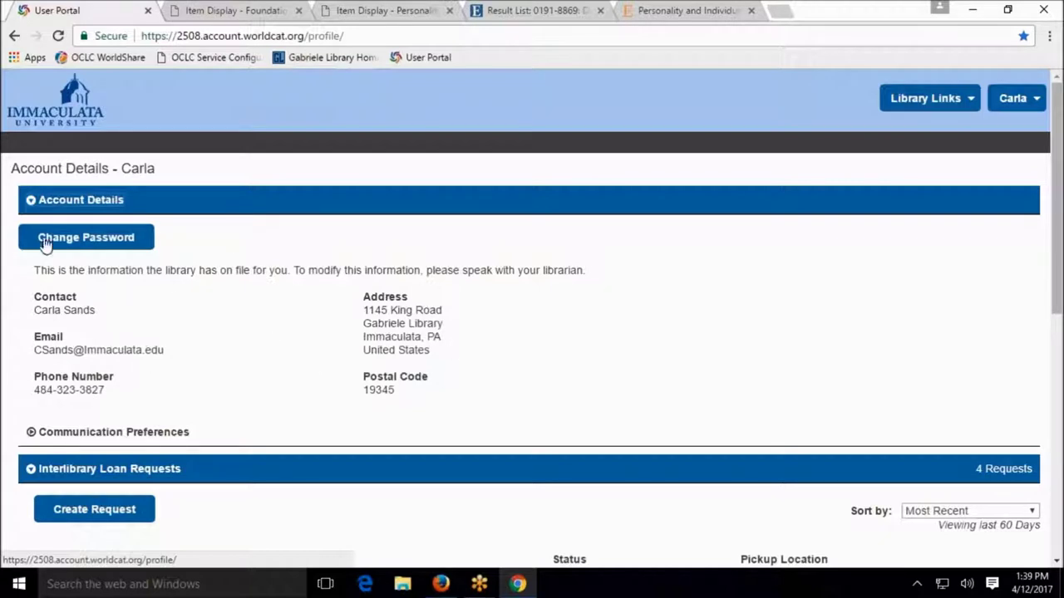
{"action": "left_click", "coordinate": [31, 434]}
{"action": "scroll", "coordinate": [452, 487], "scroll_direction": "down", "scroll_amount": 2}
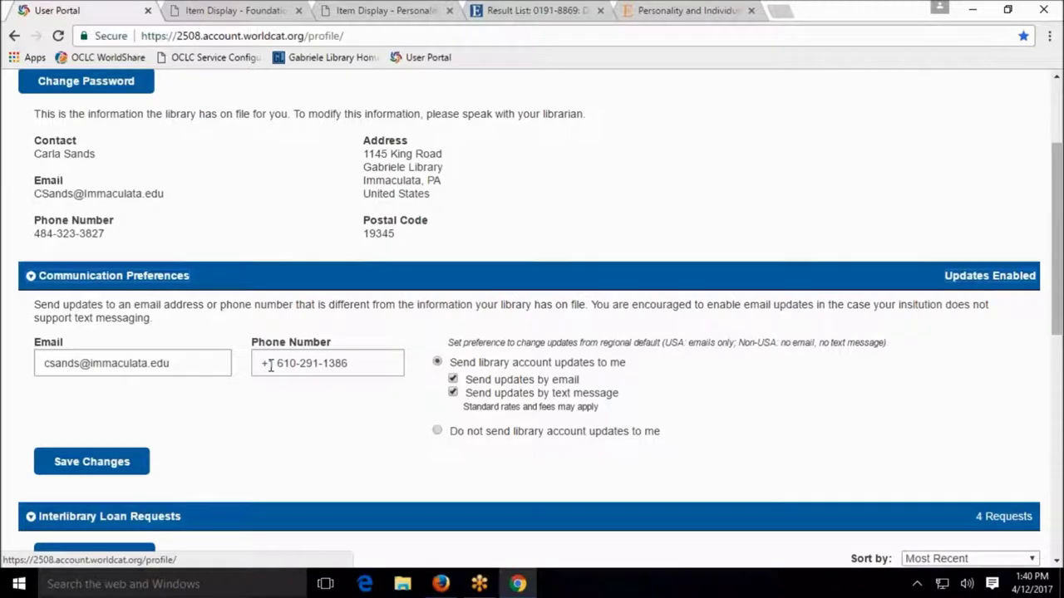
Look over the patron's communication preferences and list of interlibrary loan requests in the portal.
{"action": "scroll", "coordinate": [251, 442], "scroll_direction": "down", "scroll_amount": 3}
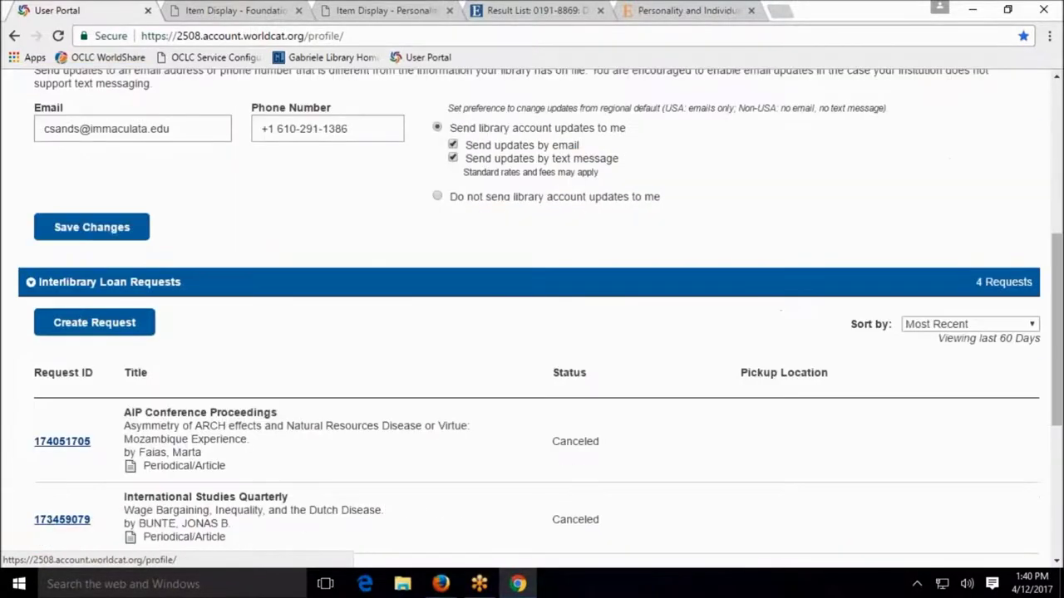
{"action": "scroll", "coordinate": [256, 428], "scroll_direction": "down", "scroll_amount": 2}
{"action": "scroll", "coordinate": [168, 426], "scroll_direction": "down", "scroll_amount": 1}
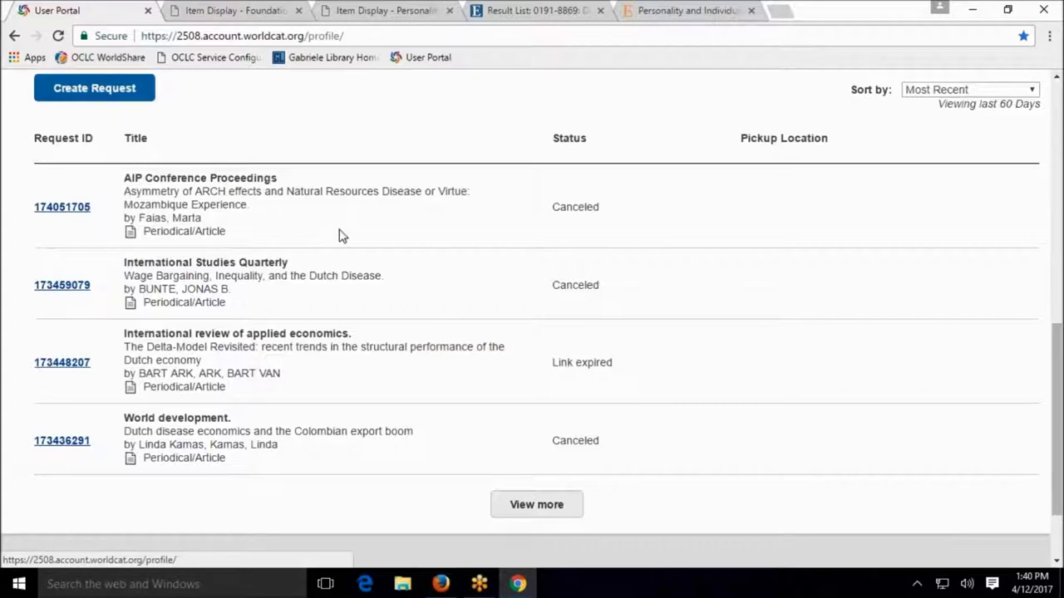
{"action": "scroll", "coordinate": [325, 231], "scroll_direction": "up", "scroll_amount": 1}
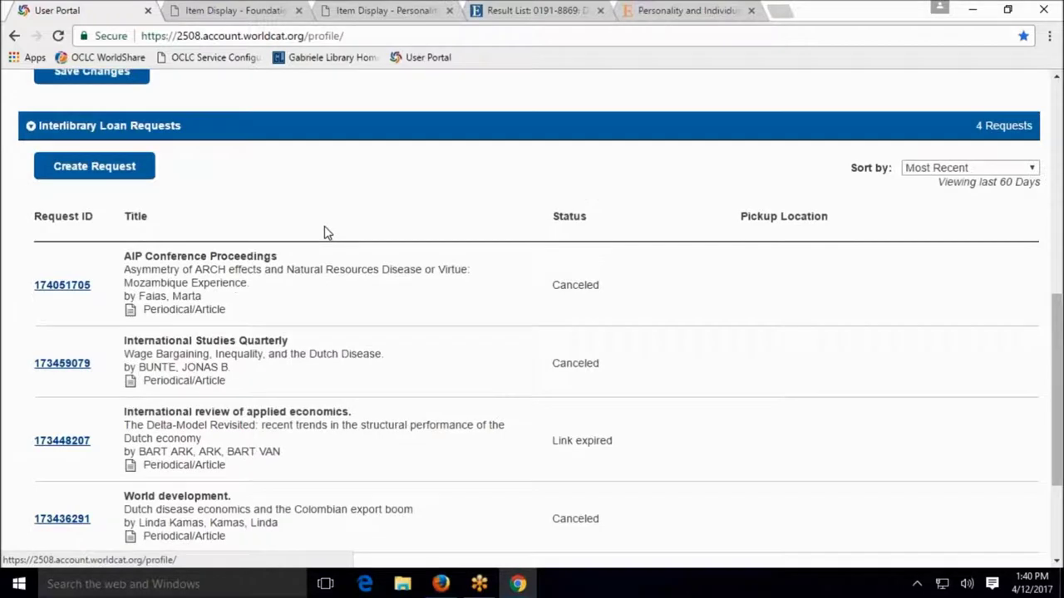
{"action": "scroll", "coordinate": [325, 231], "scroll_direction": "up", "scroll_amount": 7}
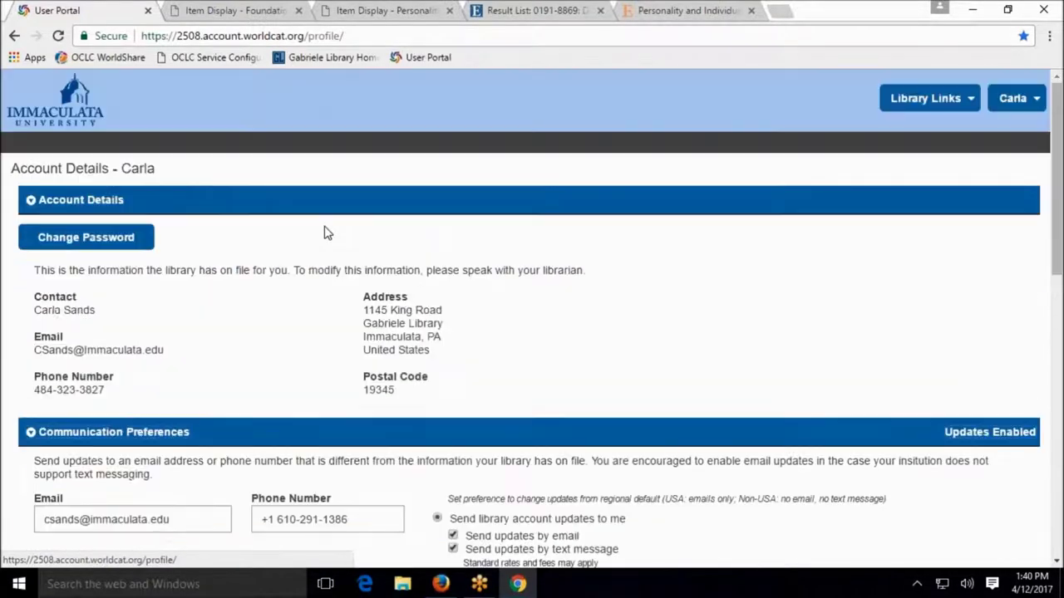
{"action": "scroll", "coordinate": [297, 290], "scroll_direction": "down", "scroll_amount": 6}
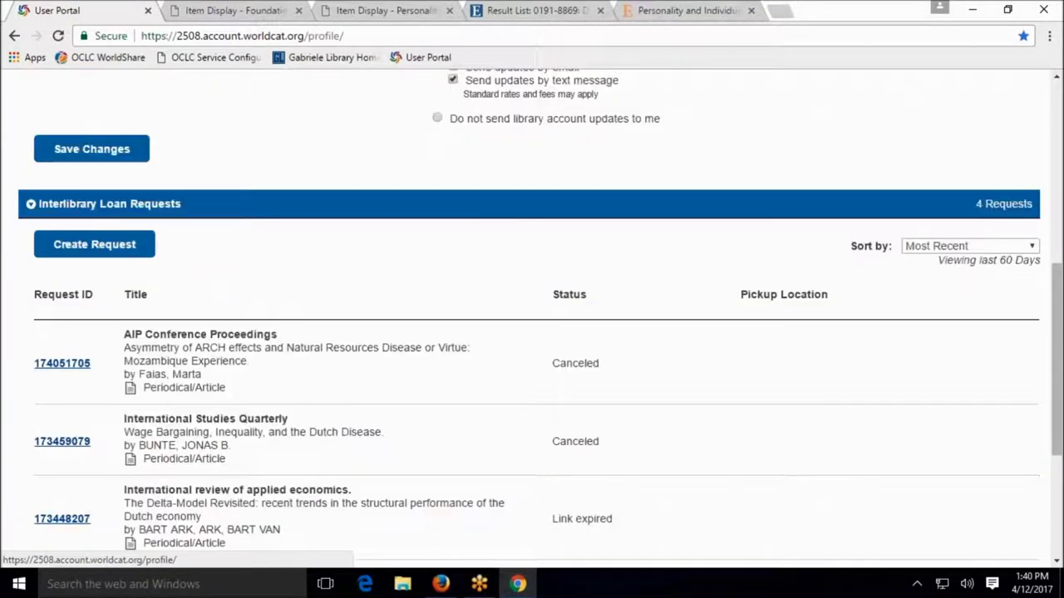
{"action": "scroll", "coordinate": [297, 290], "scroll_direction": "down", "scroll_amount": 2}
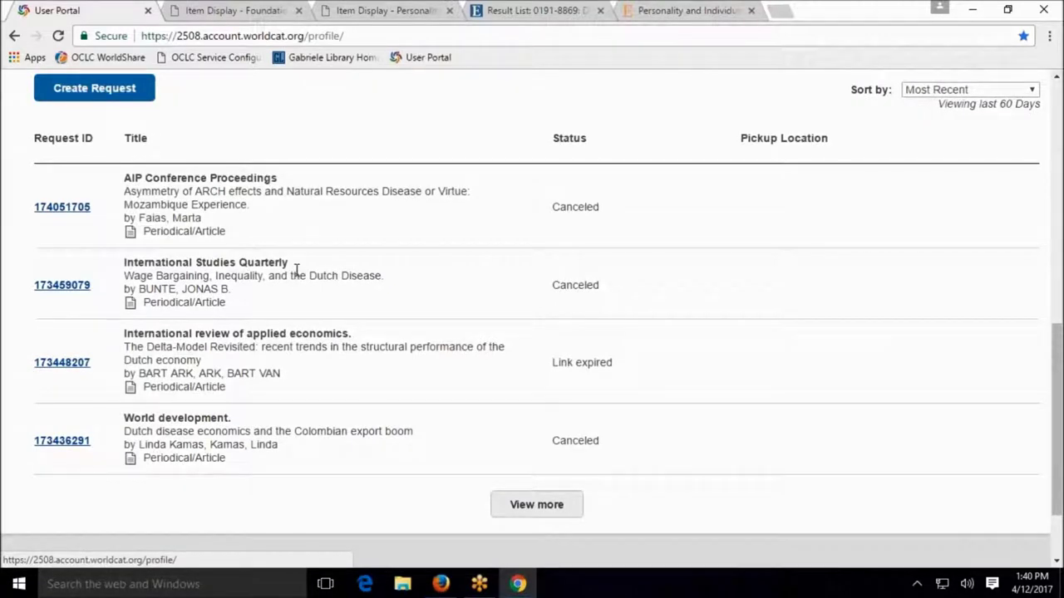
View the AIP Conference Proceedings request's notifications and additional information, and return to the request list.
{"action": "left_click", "coordinate": [58, 214]}
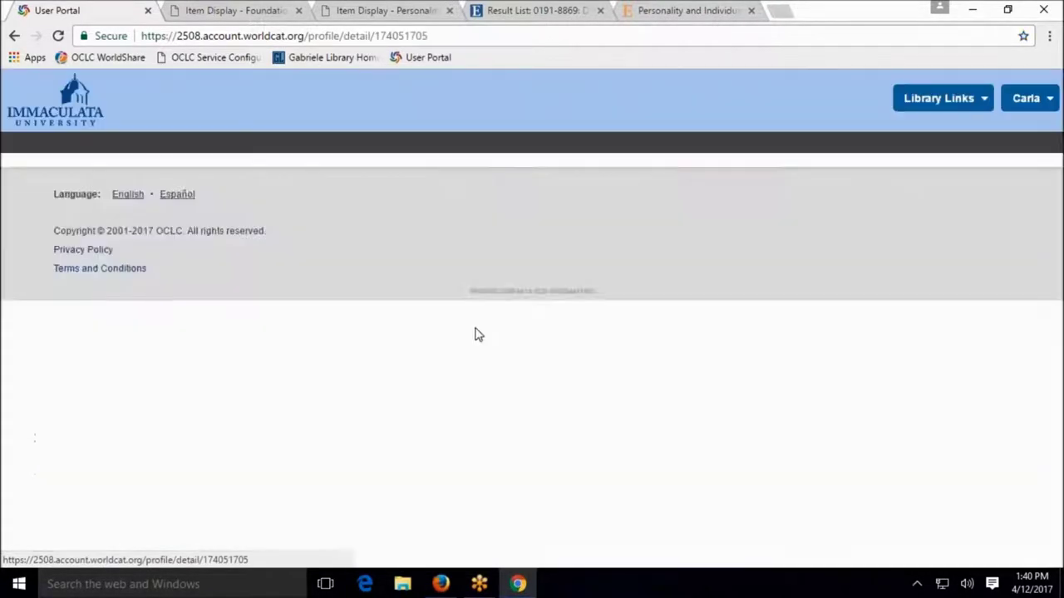
{"action": "scroll", "coordinate": [527, 376], "scroll_direction": "down", "scroll_amount": 2}
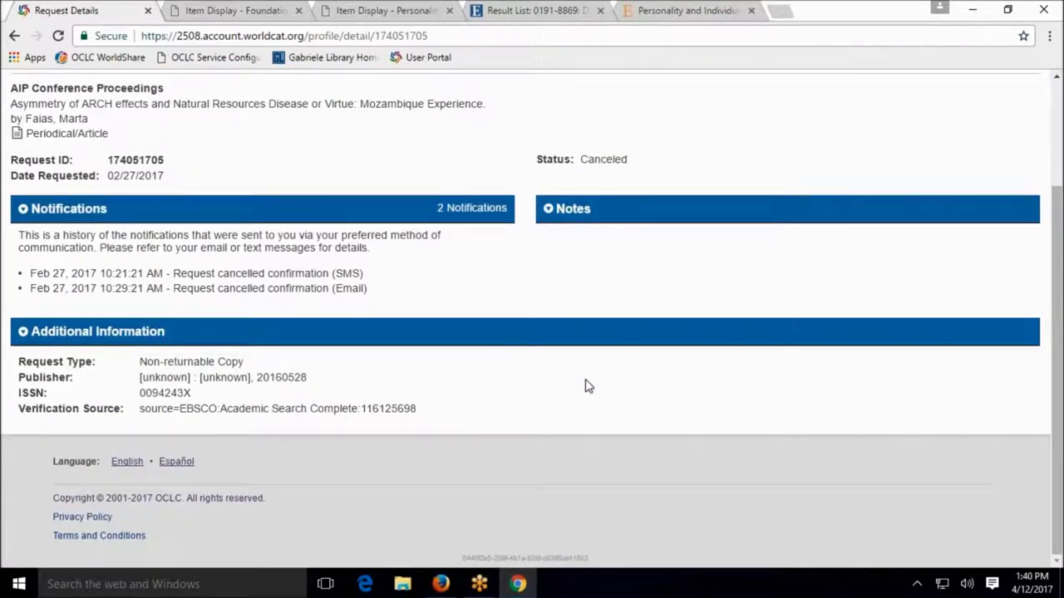
{"action": "scroll", "coordinate": [574, 352], "scroll_direction": "up", "scroll_amount": 1}
{"action": "scroll", "coordinate": [150, 131], "scroll_direction": "up", "scroll_amount": 1}
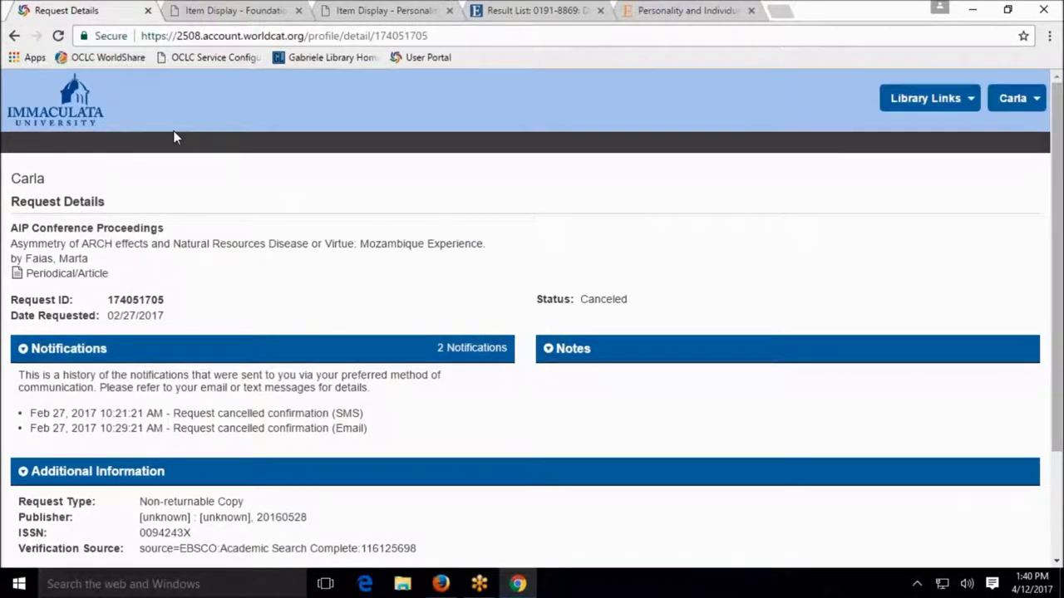
{"action": "left_click", "coordinate": [14, 36]}
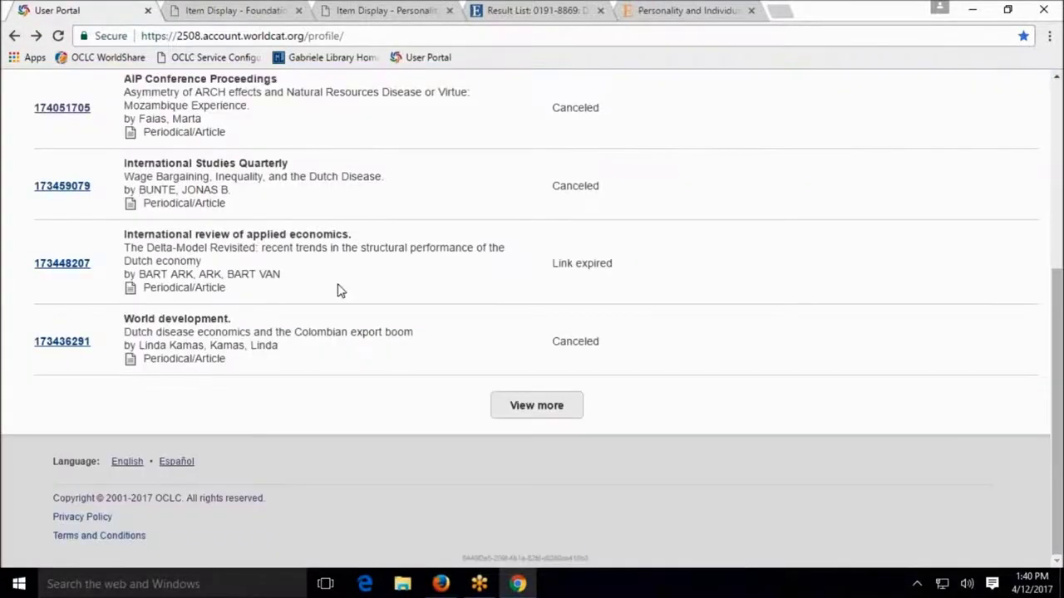
Examine the titles, statuses and pickup location column in the patron's interlibrary loan request list.
{"action": "scroll", "coordinate": [371, 292], "scroll_direction": "up", "scroll_amount": 2}
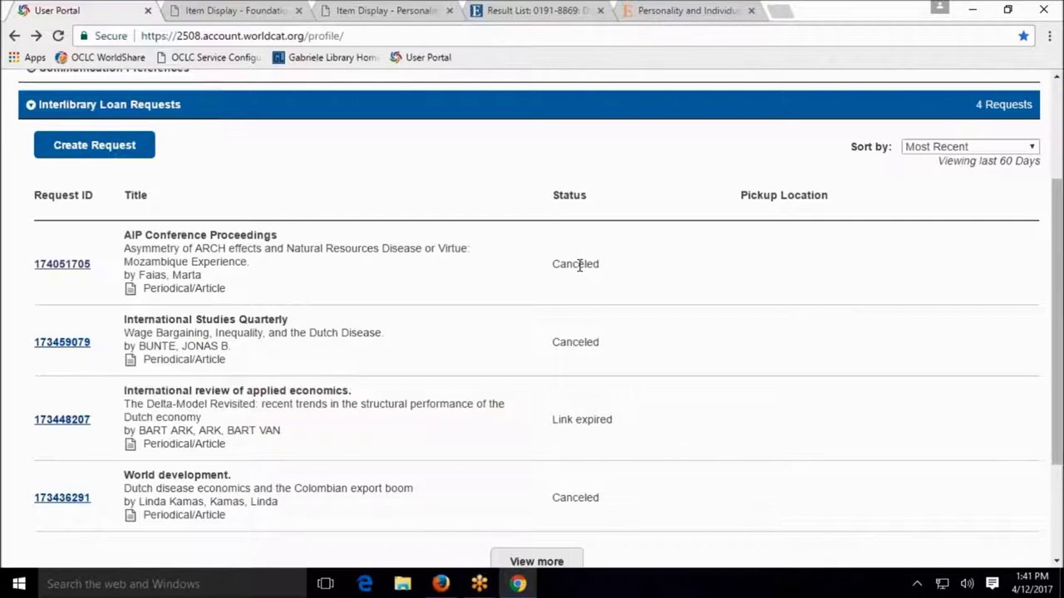
{"action": "scroll", "coordinate": [555, 315], "scroll_direction": "down", "scroll_amount": 1}
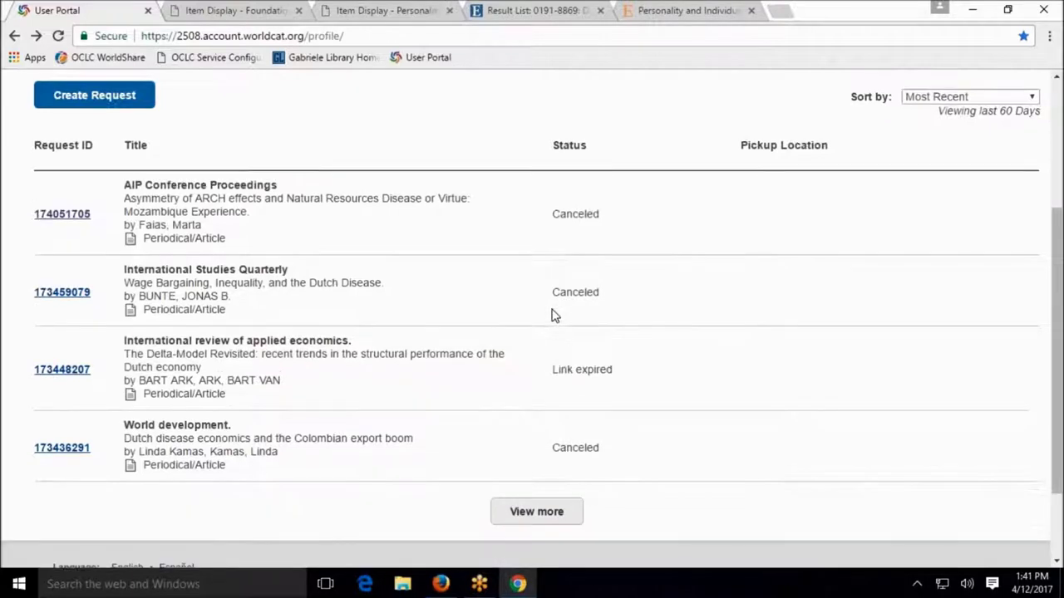
{"action": "scroll", "coordinate": [555, 316], "scroll_direction": "down", "scroll_amount": 2}
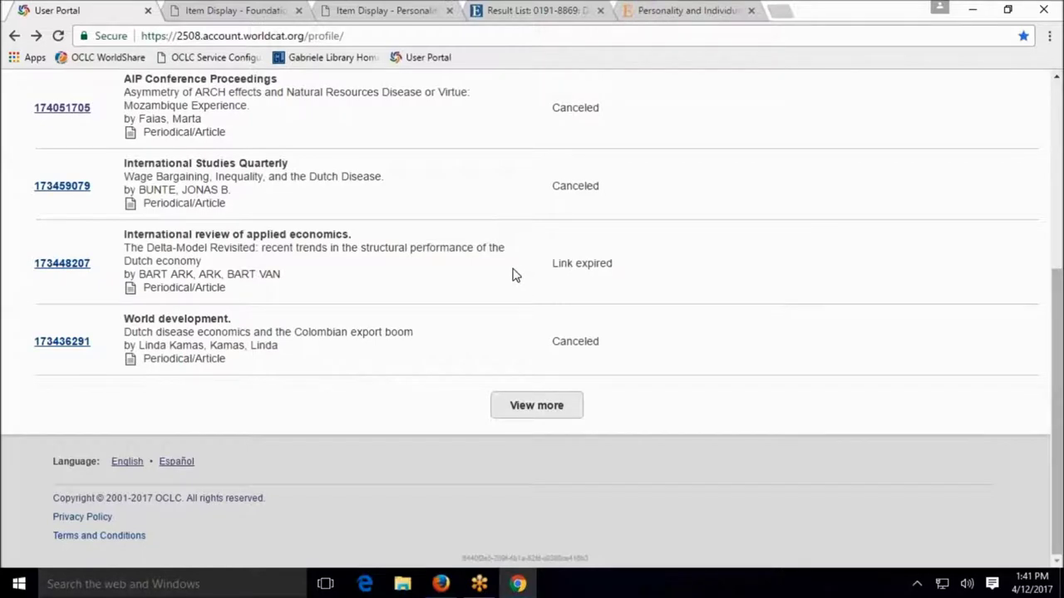
{"action": "scroll", "coordinate": [512, 275], "scroll_direction": "up", "scroll_amount": 1}
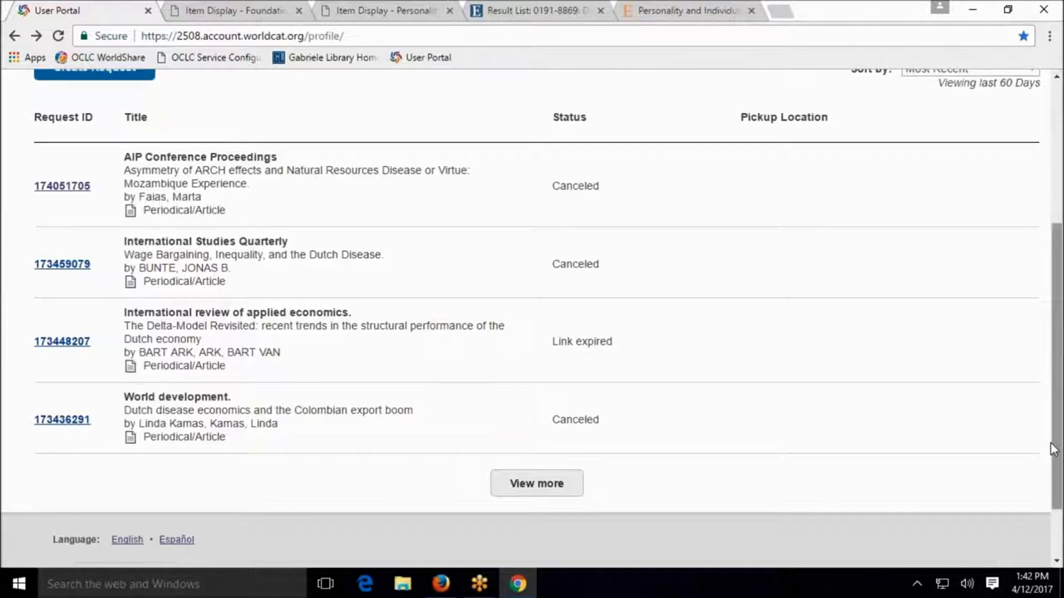
{"action": "scroll", "coordinate": [1049, 450], "scroll_direction": "up", "scroll_amount": 1}
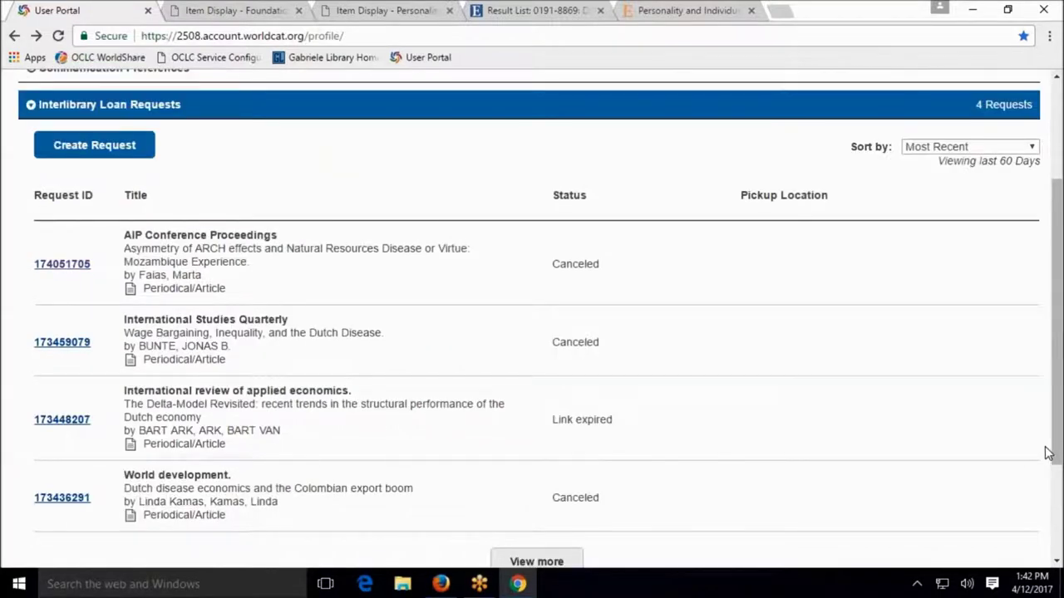
{"action": "scroll", "coordinate": [1045, 451], "scroll_direction": "up", "scroll_amount": 1}
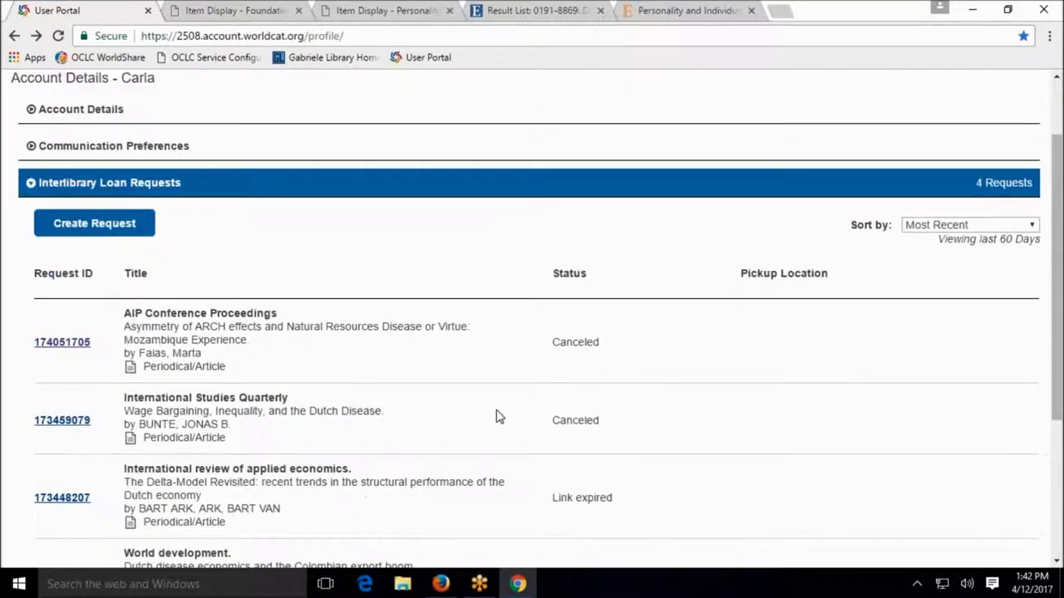
{"action": "scroll", "coordinate": [703, 467], "scroll_direction": "down", "scroll_amount": 3}
{"action": "scroll", "coordinate": [703, 467], "scroll_direction": "up", "scroll_amount": 4}
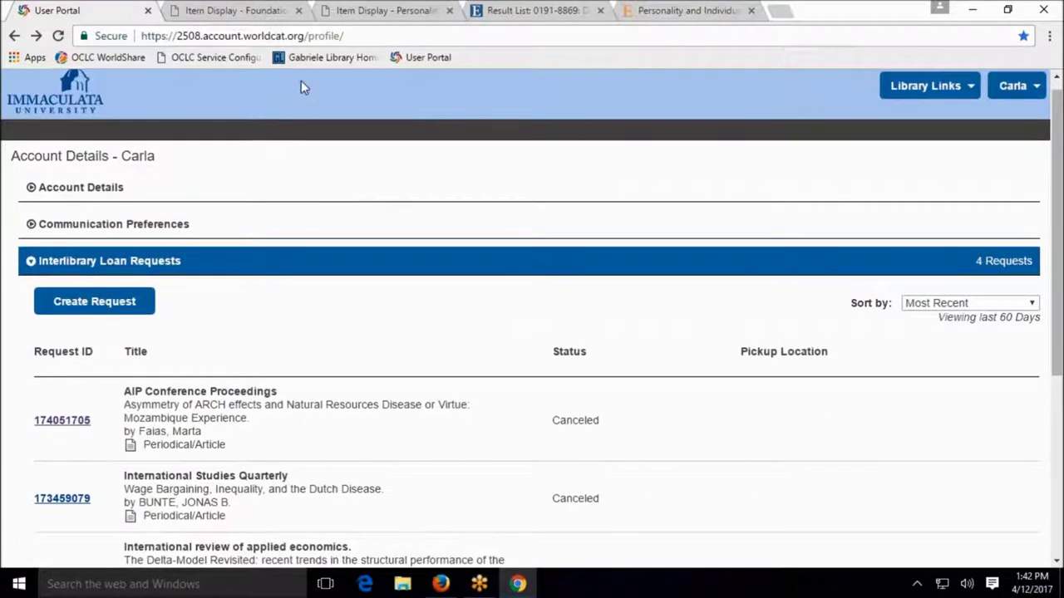
Switch to OCLC Service Configuration and expand the WorldShare ILL settings to show all of its options.
{"action": "left_click", "coordinate": [219, 57]}
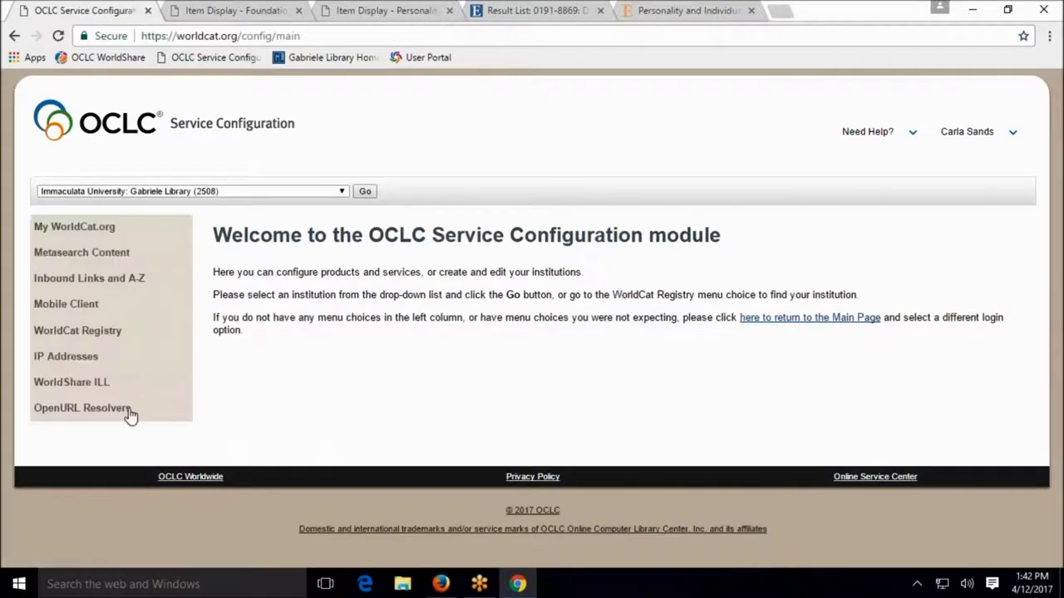
{"action": "left_click", "coordinate": [74, 387]}
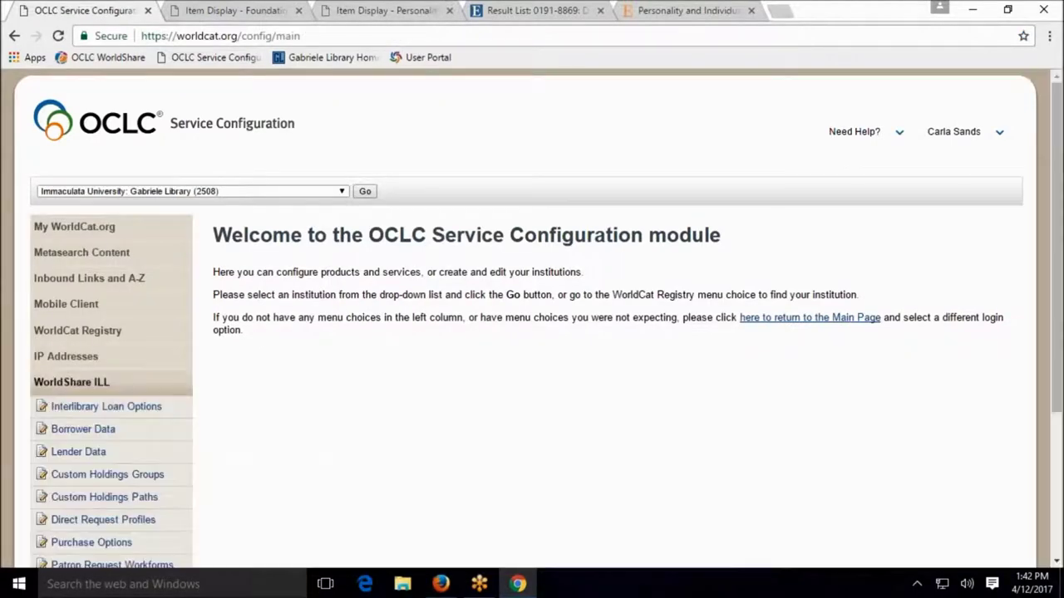
{"action": "scroll", "coordinate": [468, 399], "scroll_direction": "down", "scroll_amount": 3}
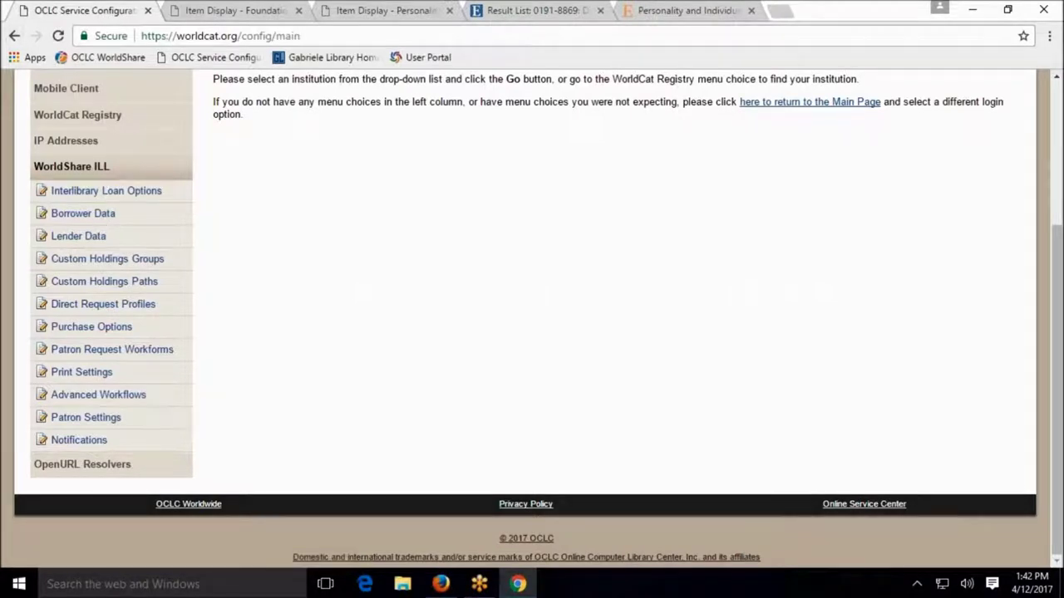
Open the Borrower Data settings and look over the DEFAULT constant data record, including shipping, electronic delivery and fee fields.
{"action": "left_click", "coordinate": [102, 215]}
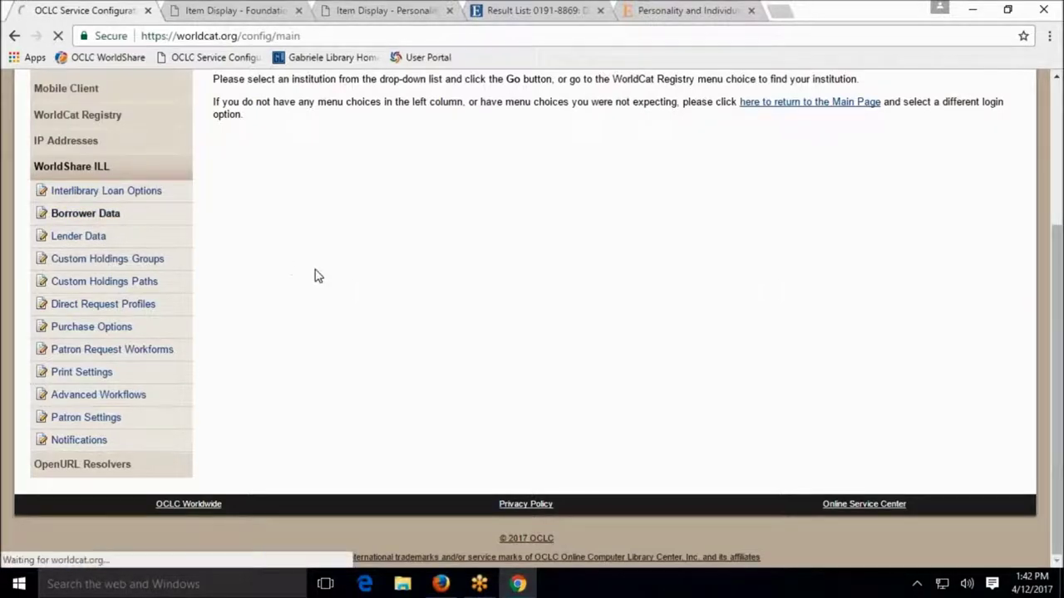
{"action": "scroll", "coordinate": [427, 268], "scroll_direction": "down", "scroll_amount": 2}
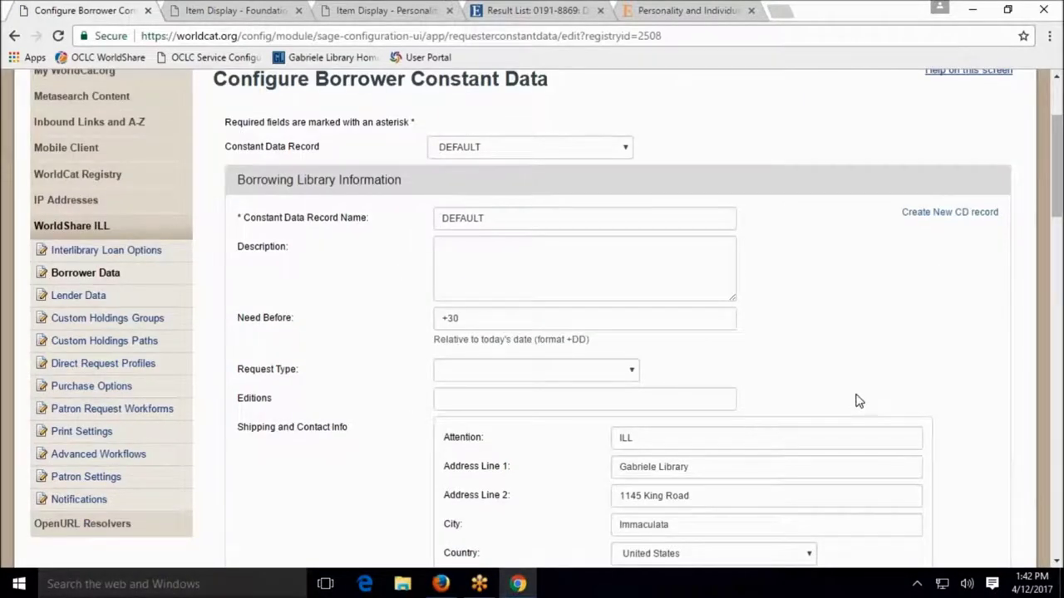
{"action": "scroll", "coordinate": [859, 399], "scroll_direction": "down", "scroll_amount": 7}
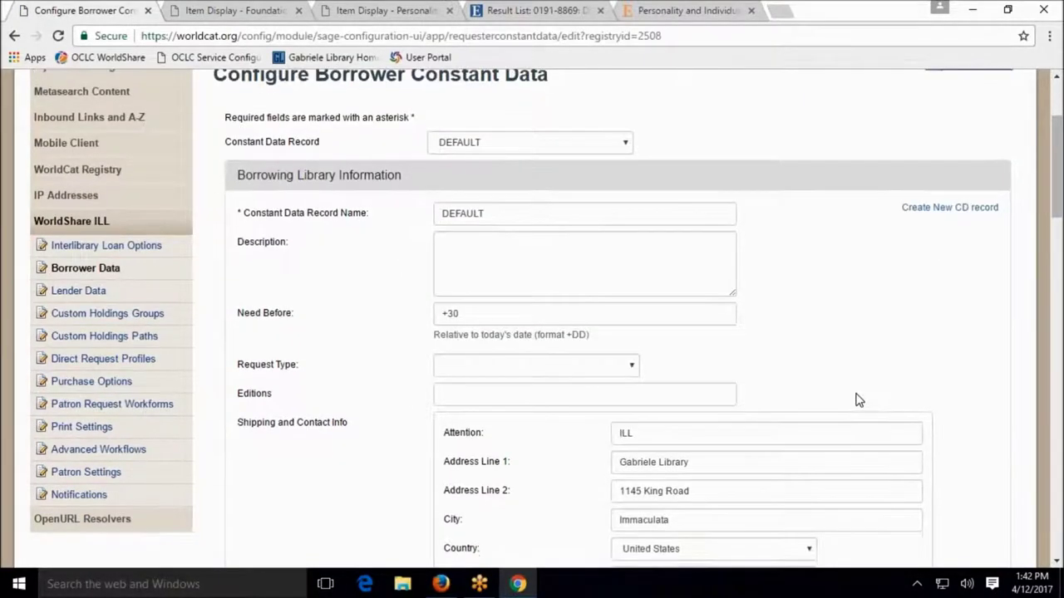
{"action": "scroll", "coordinate": [855, 397], "scroll_direction": "down", "scroll_amount": 2}
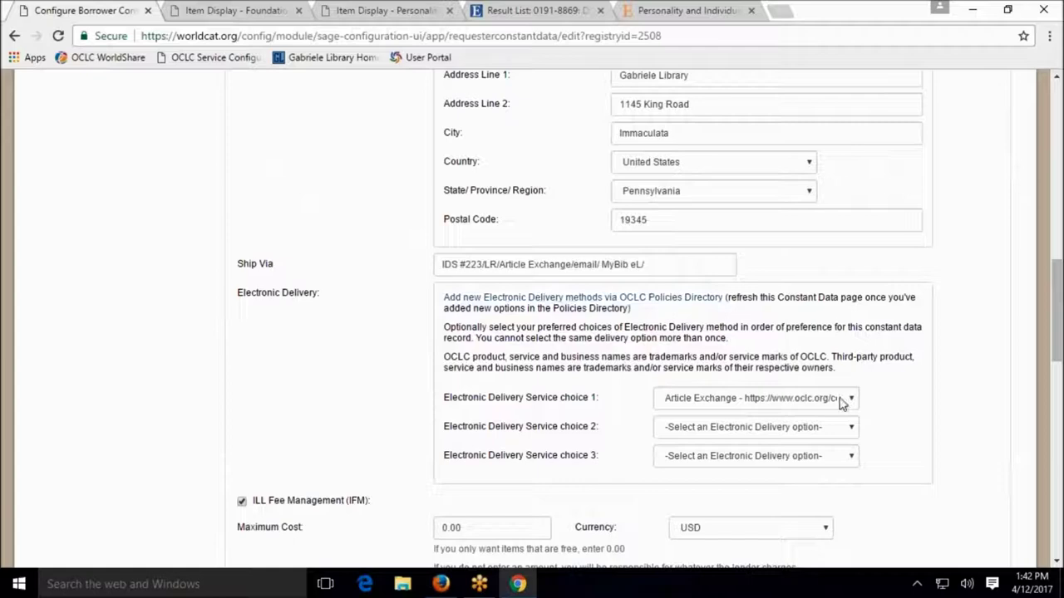
{"action": "left_click_drag", "start_coordinate": [1056, 315], "coordinate": [1061, 190]}
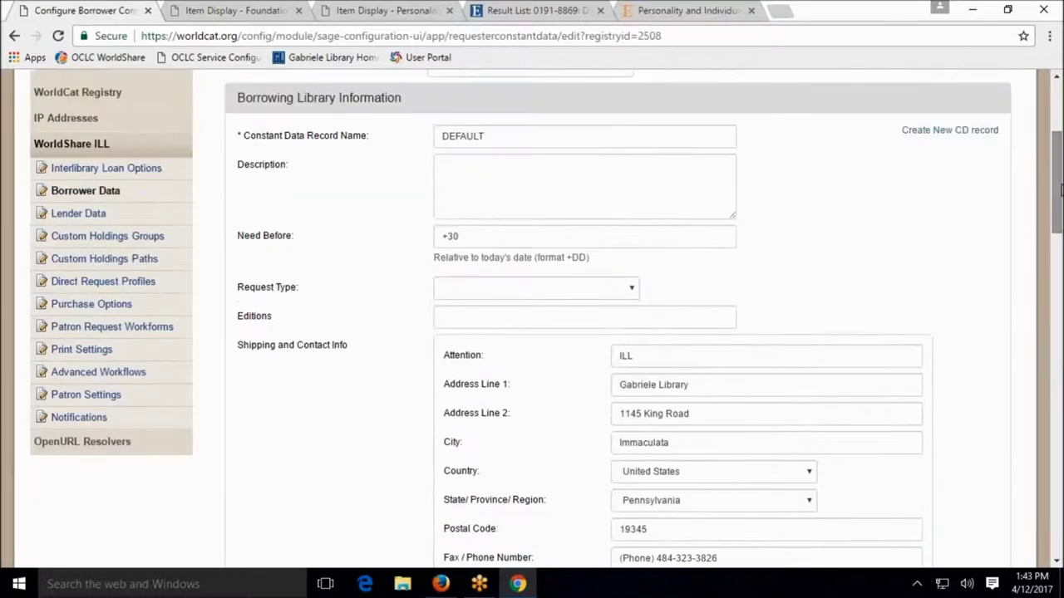
Open the Lender Data settings and look over the DEFAULT record's dates, lending charges, notes, restrictions and return address.
{"action": "left_click", "coordinate": [80, 214]}
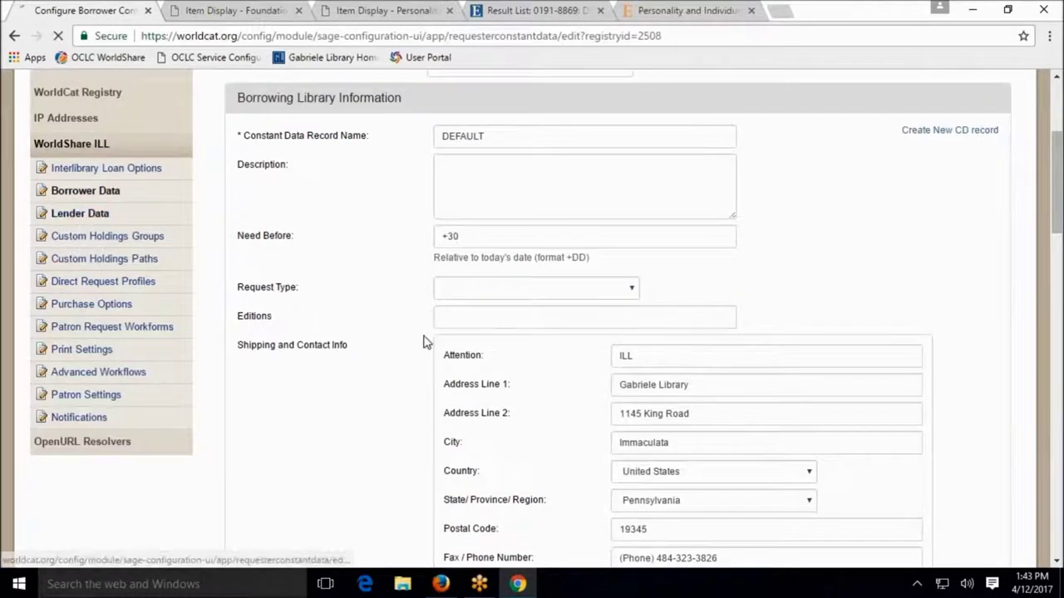
{"action": "scroll", "coordinate": [523, 394], "scroll_direction": "down", "scroll_amount": 5}
{"action": "scroll", "coordinate": [508, 399], "scroll_direction": "down", "scroll_amount": 2}
{"action": "scroll", "coordinate": [394, 400], "scroll_direction": "up", "scroll_amount": 2}
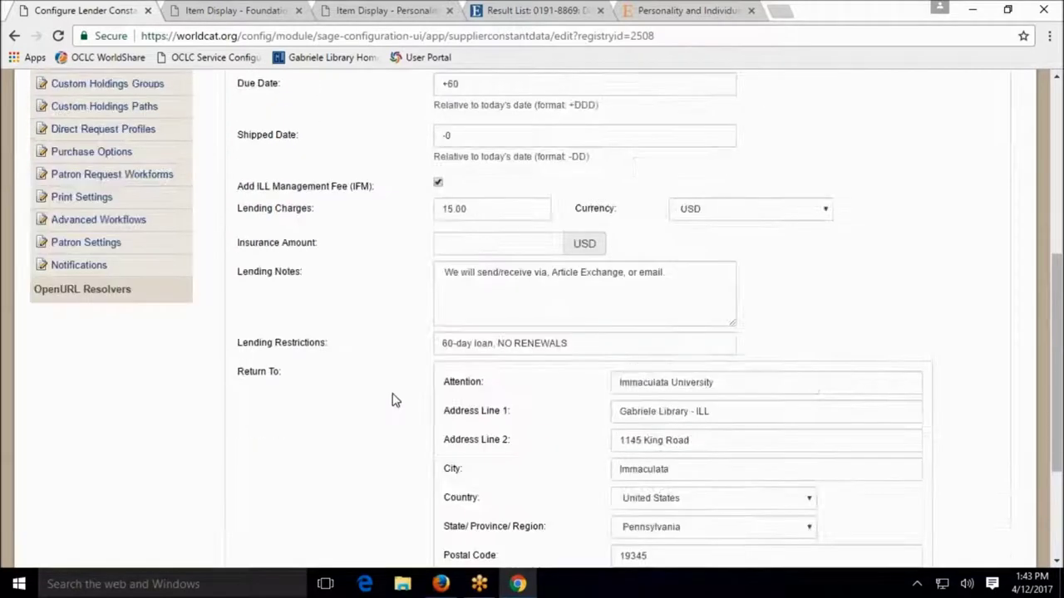
{"action": "scroll", "coordinate": [394, 400], "scroll_direction": "up", "scroll_amount": 3}
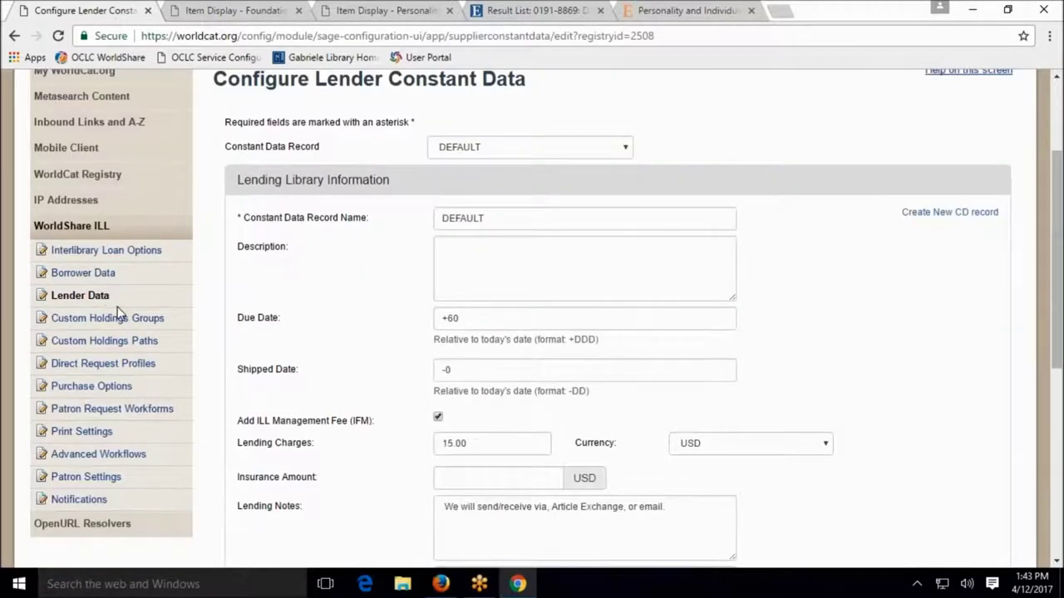
Open Direct Request Profiles and examine the DIRECTLOANS profile's matching criteria, Route to Review File Options and Additional Profile Options.
{"action": "scroll", "coordinate": [118, 312], "scroll_direction": "down", "scroll_amount": 1}
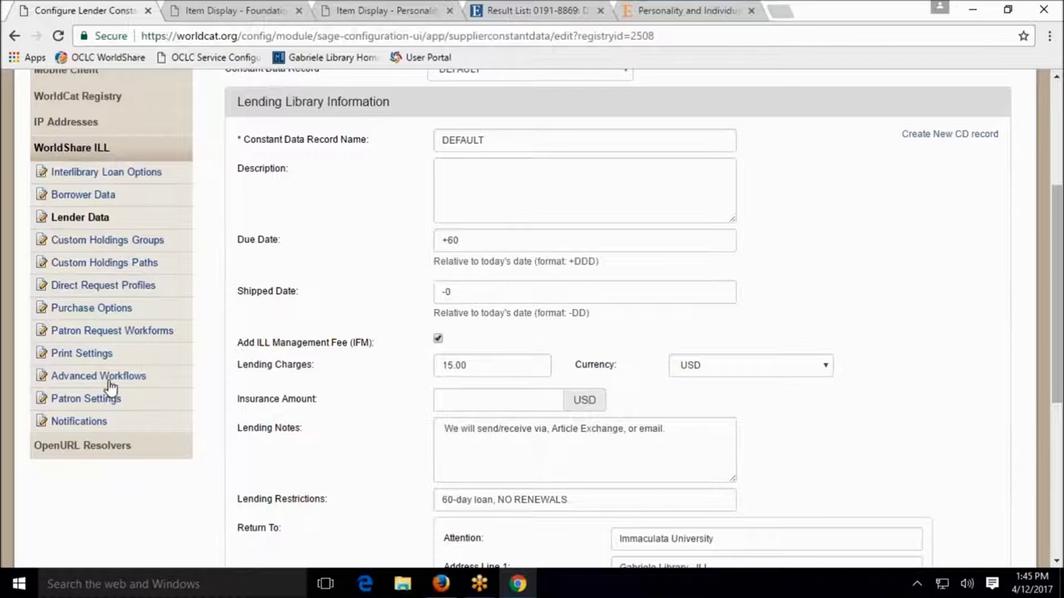
{"action": "left_click", "coordinate": [148, 287]}
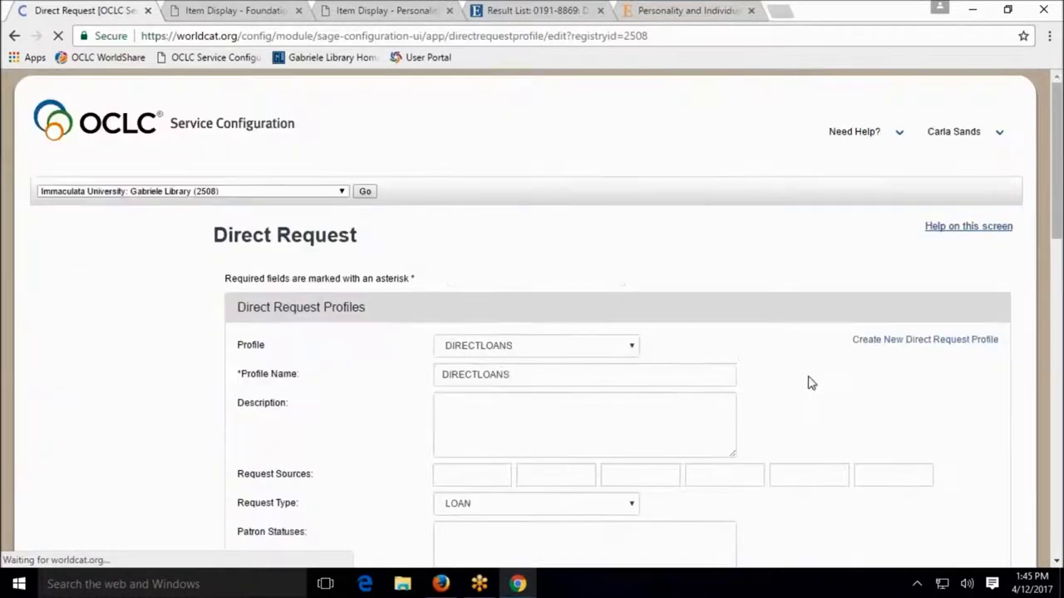
{"action": "scroll", "coordinate": [796, 380], "scroll_direction": "down", "scroll_amount": 3}
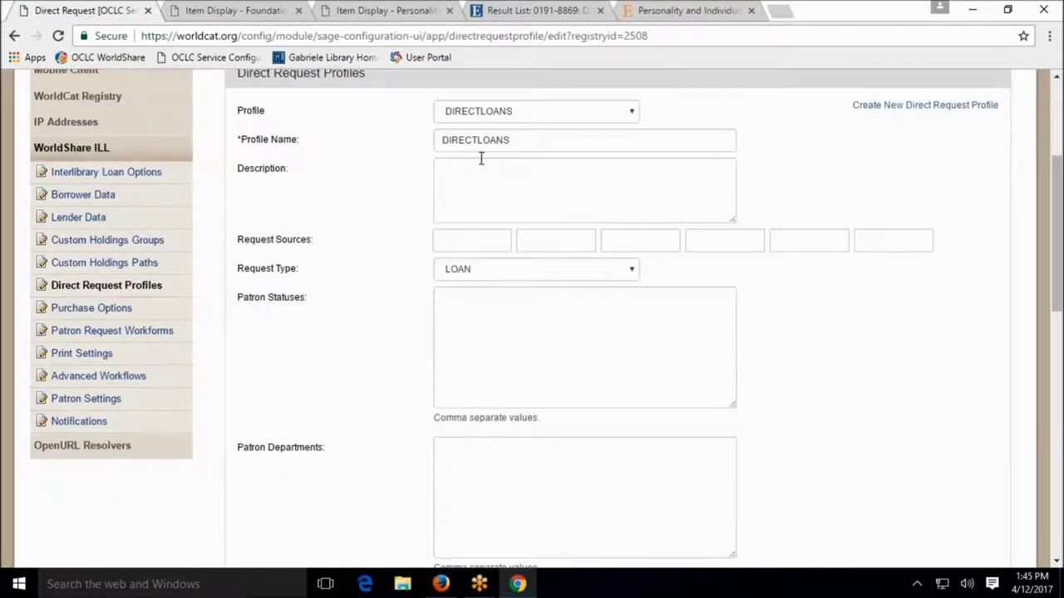
{"action": "scroll", "coordinate": [415, 237], "scroll_direction": "down", "scroll_amount": 2}
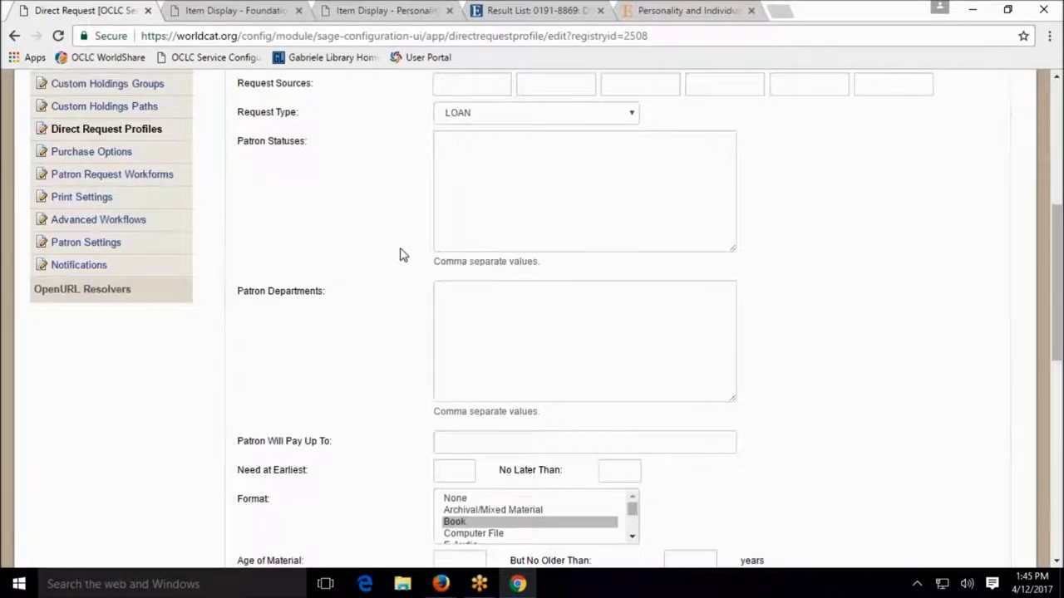
{"action": "scroll", "coordinate": [401, 255], "scroll_direction": "down", "scroll_amount": 3}
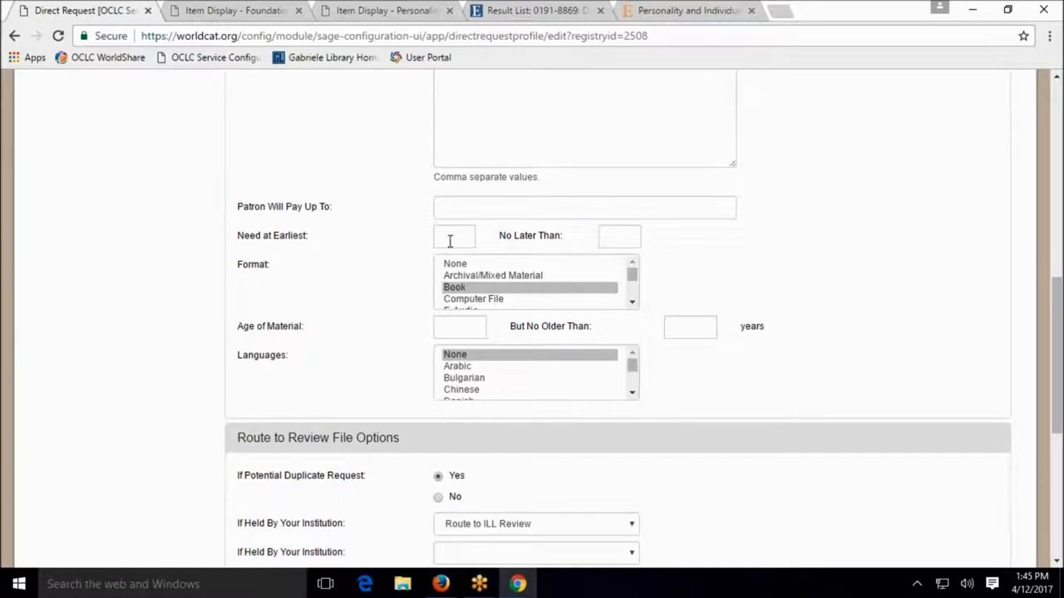
{"action": "scroll", "coordinate": [358, 290], "scroll_direction": "down", "scroll_amount": 1}
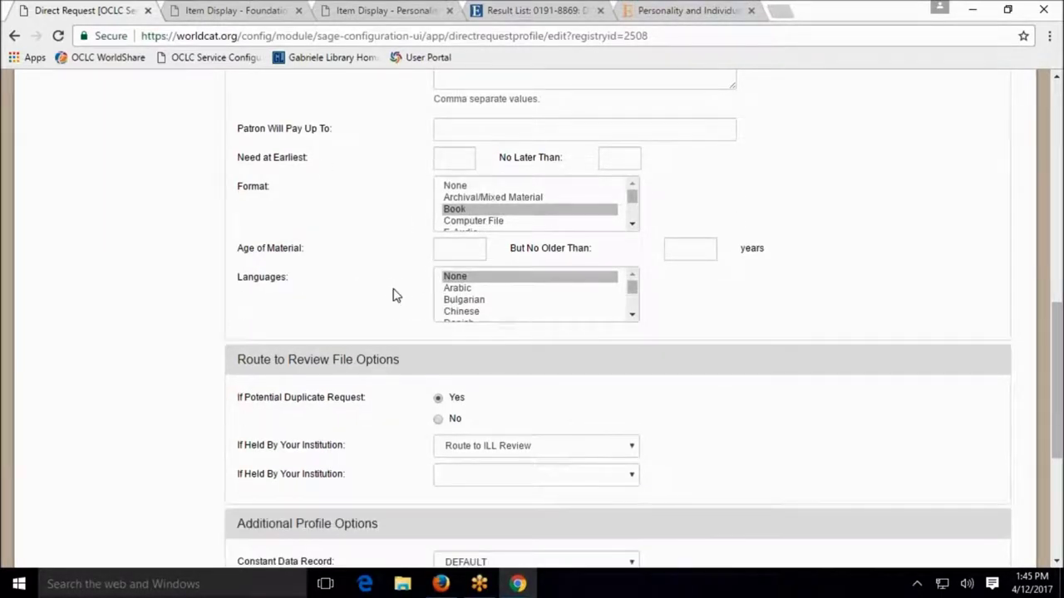
{"action": "scroll", "coordinate": [383, 290], "scroll_direction": "down", "scroll_amount": 3}
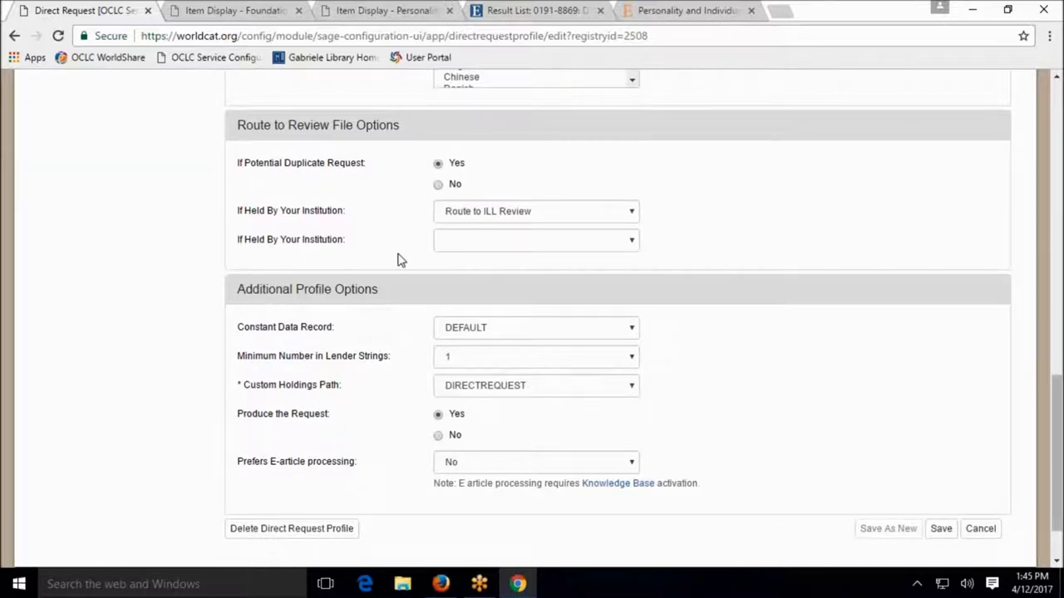
{"action": "scroll", "coordinate": [361, 280], "scroll_direction": "down", "scroll_amount": 2}
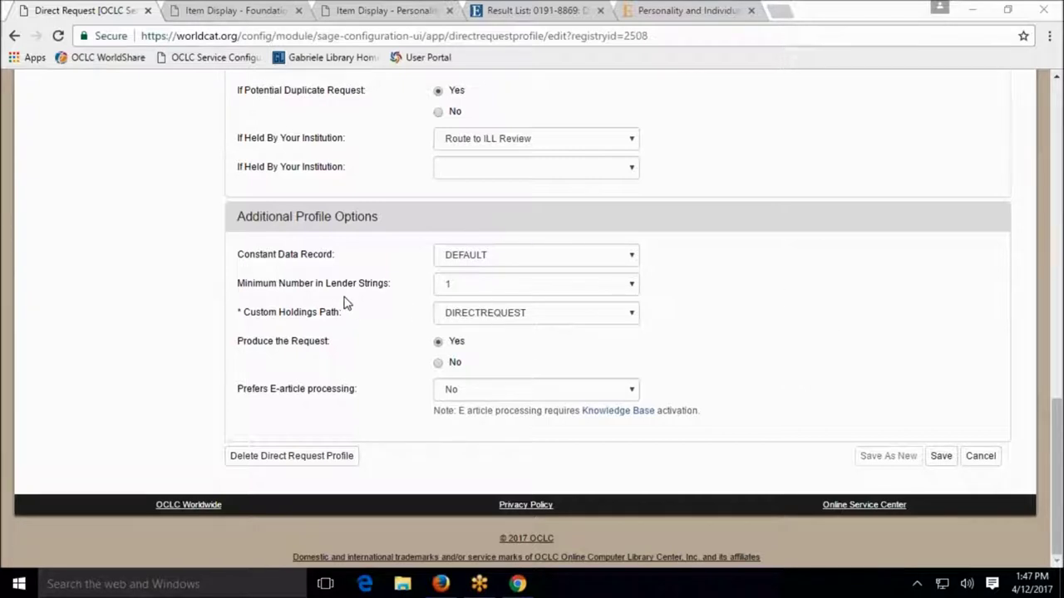
{"action": "scroll", "coordinate": [153, 331], "scroll_direction": "up", "scroll_amount": 1}
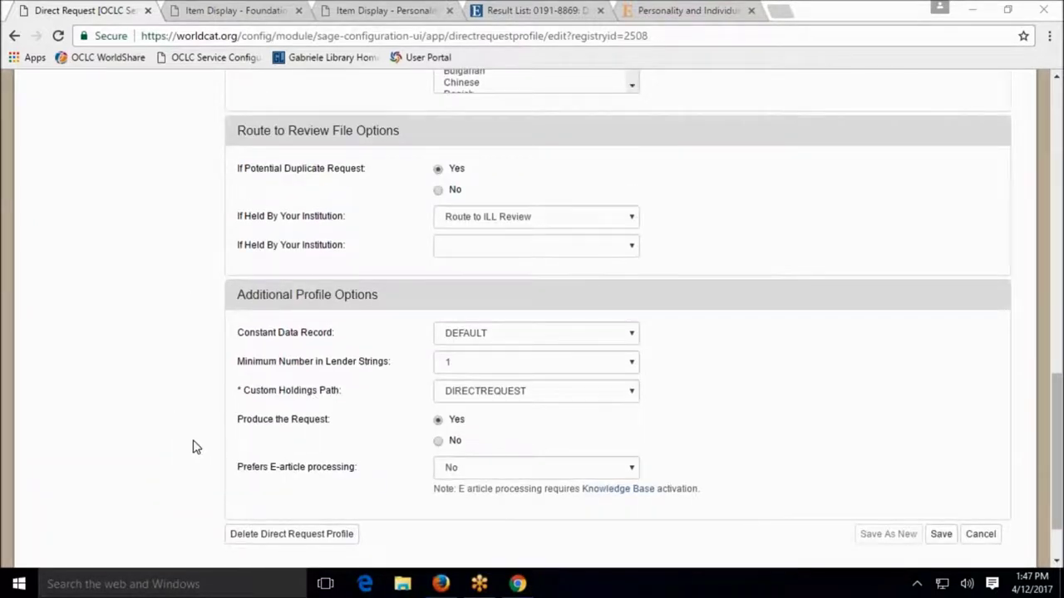
{"action": "scroll", "coordinate": [193, 445], "scroll_direction": "down", "scroll_amount": 1}
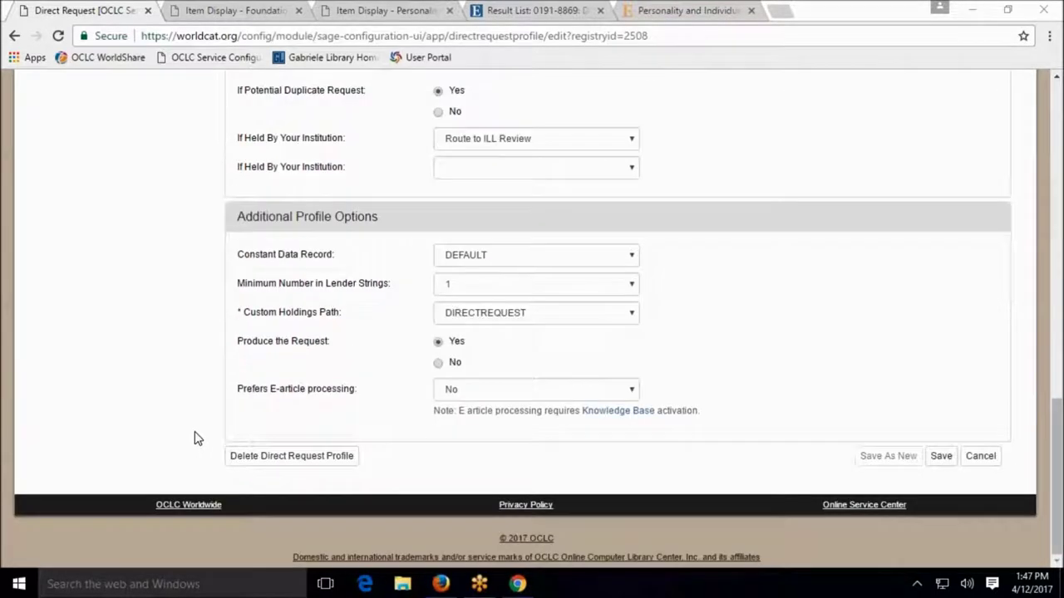
{"action": "scroll", "coordinate": [200, 405], "scroll_direction": "up", "scroll_amount": 1}
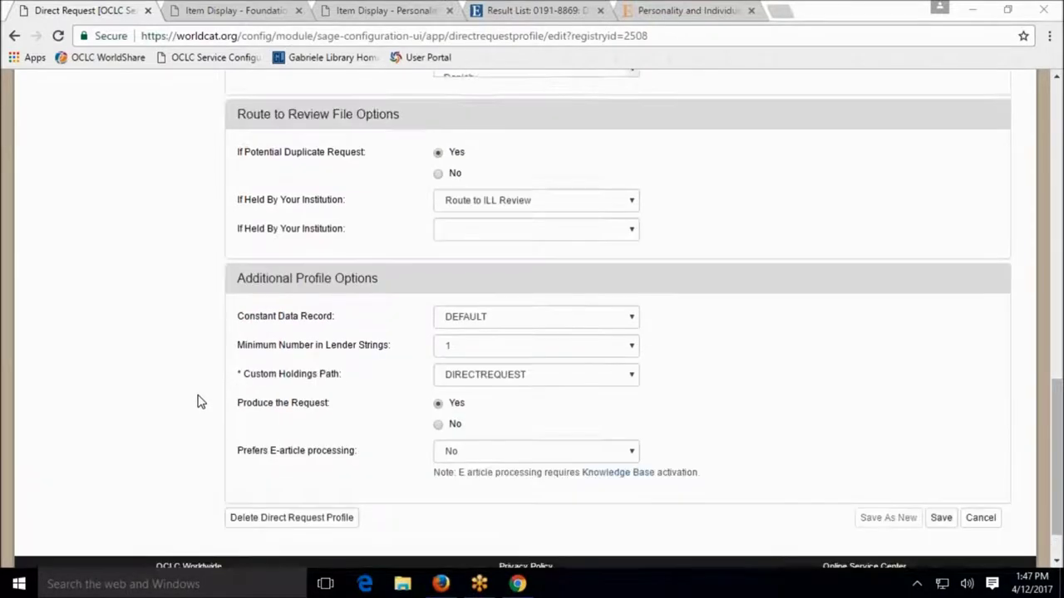
Open Patron Request Workforms, expand the Article Request Form and review its bibliographic and patron section fields.
{"action": "scroll", "coordinate": [198, 390], "scroll_direction": "up", "scroll_amount": 8}
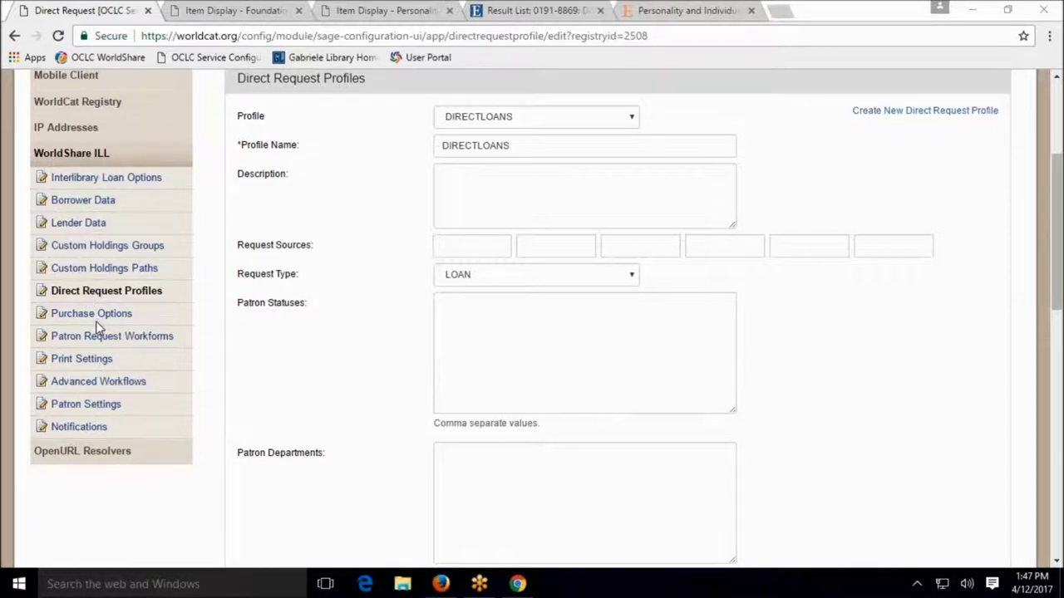
{"action": "left_click", "coordinate": [126, 340]}
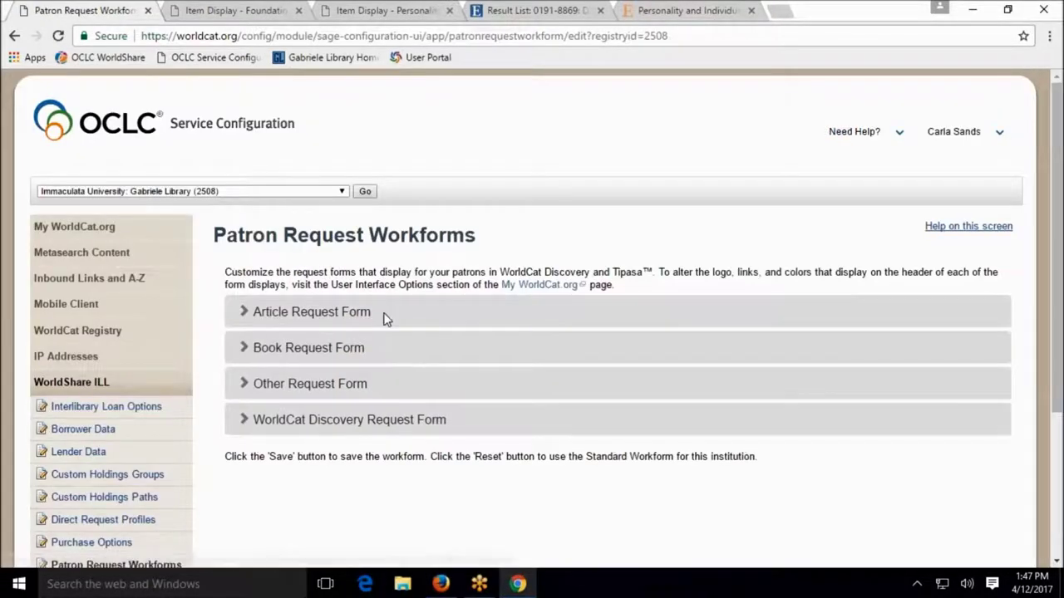
{"action": "left_click", "coordinate": [292, 312]}
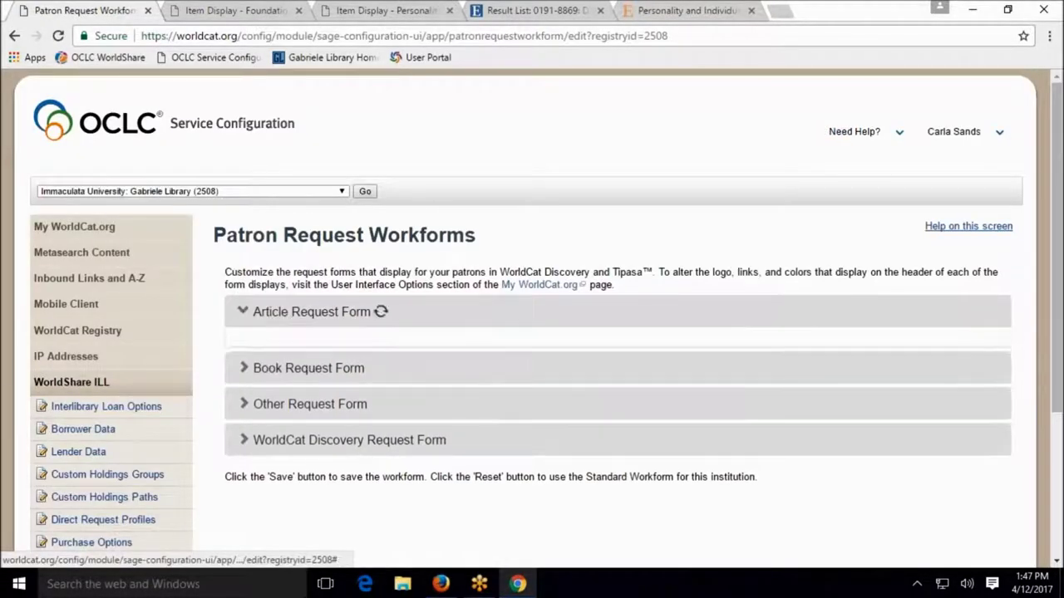
{"action": "scroll", "coordinate": [46, 362], "scroll_direction": "down", "scroll_amount": 4}
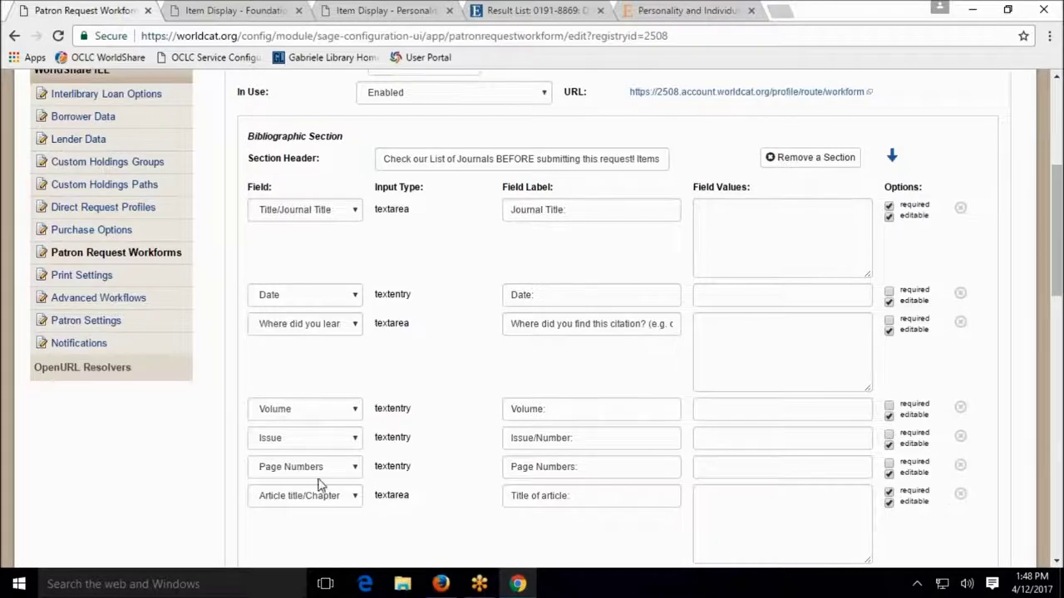
{"action": "left_click_drag", "start_coordinate": [1053, 294], "coordinate": [1059, 324]}
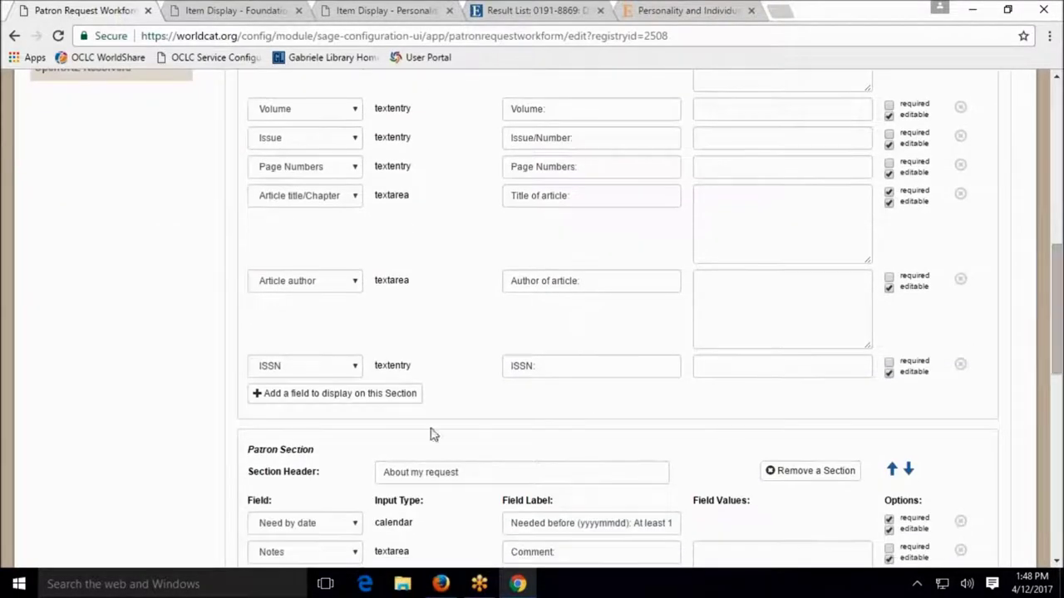
{"action": "left_click_drag", "start_coordinate": [1058, 318], "coordinate": [1058, 378]}
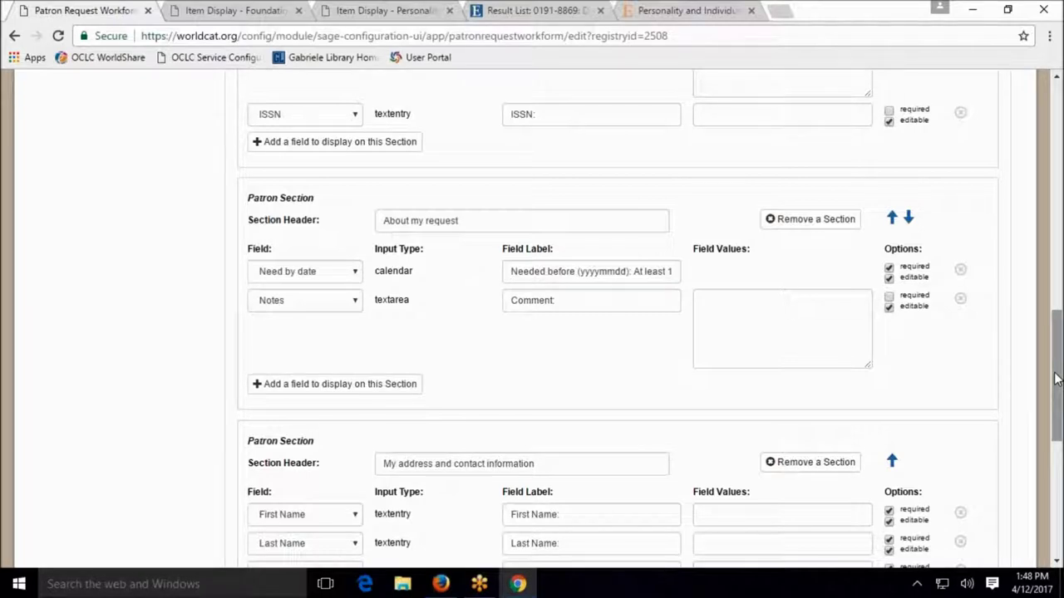
{"action": "left_click_drag", "start_coordinate": [1059, 375], "coordinate": [1054, 479]}
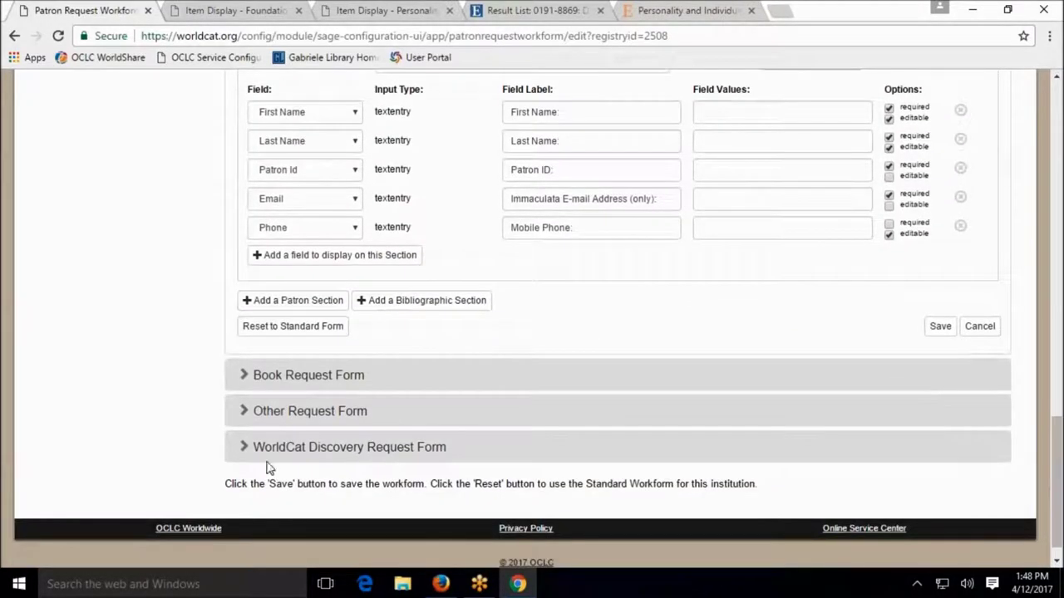
Expand the Book Request Form and review its display name, status and bibliographic section fields.
{"action": "left_click", "coordinate": [328, 378]}
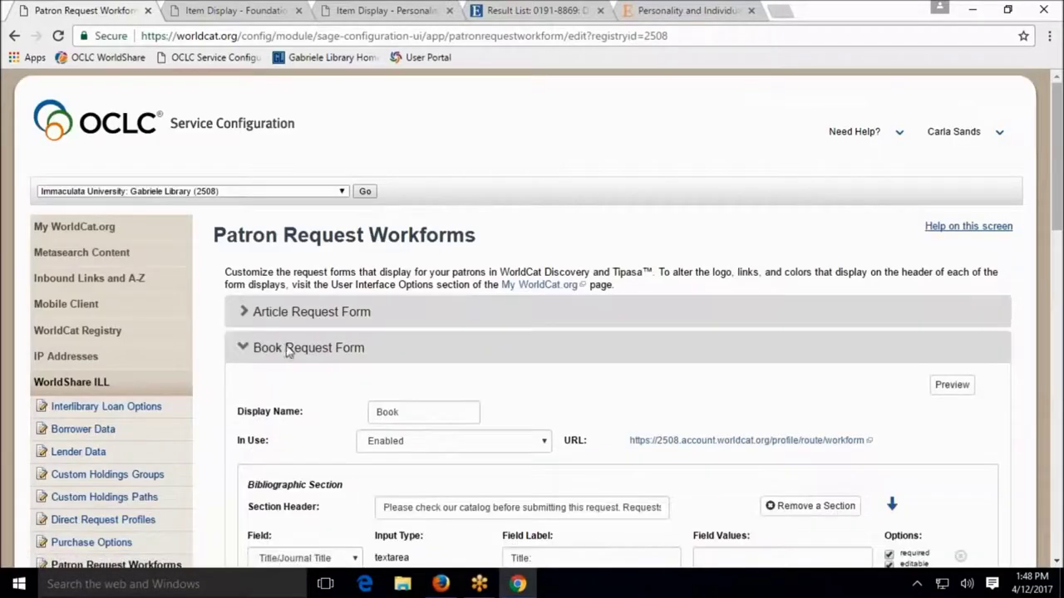
{"action": "scroll", "coordinate": [673, 403], "scroll_direction": "down", "scroll_amount": 1}
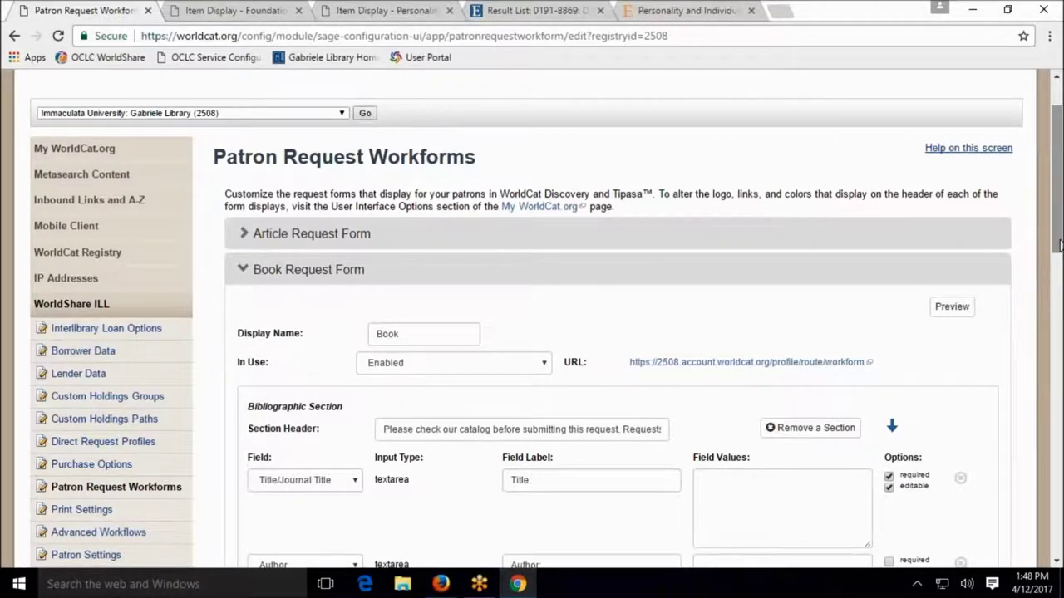
{"action": "left_click_drag", "start_coordinate": [1058, 243], "coordinate": [1058, 282]}
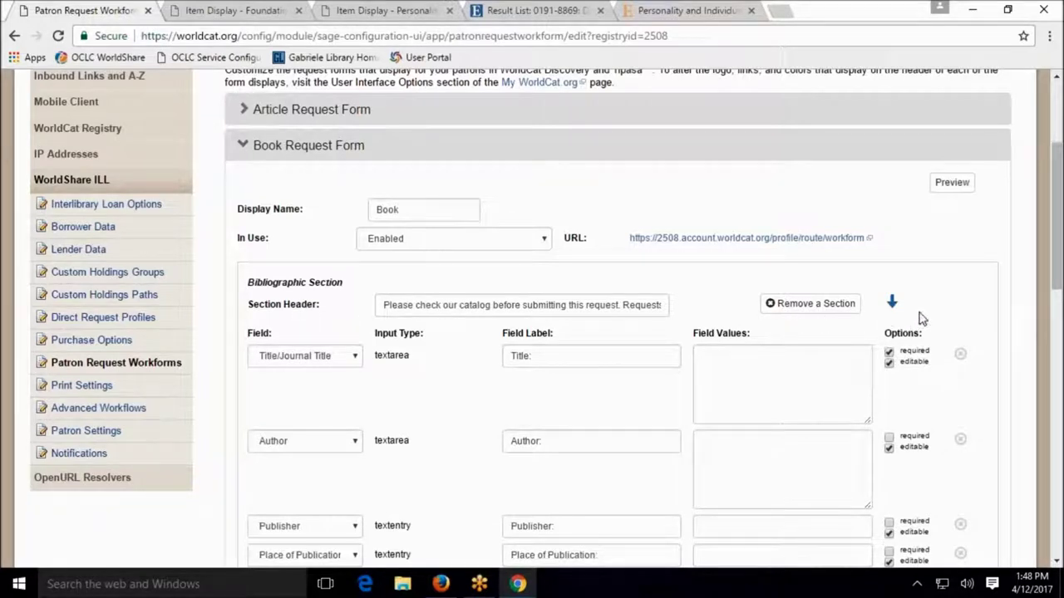
{"action": "left_click", "coordinate": [954, 187]}
{"action": "left_click", "coordinate": [1005, 39]}
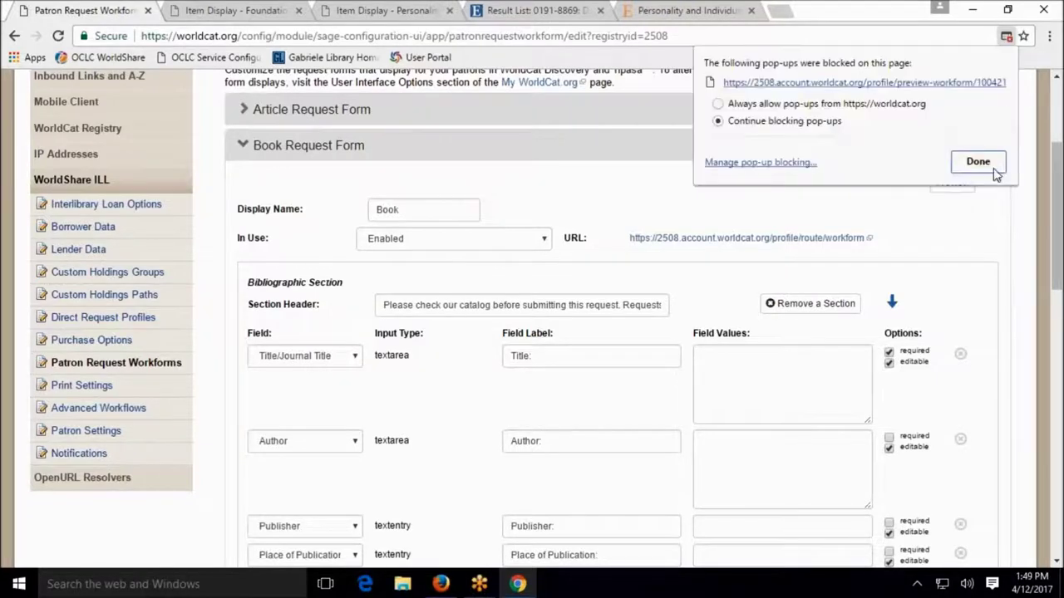
{"action": "left_click", "coordinate": [718, 125]}
{"action": "left_click", "coordinate": [718, 105]}
{"action": "left_click", "coordinate": [978, 161]}
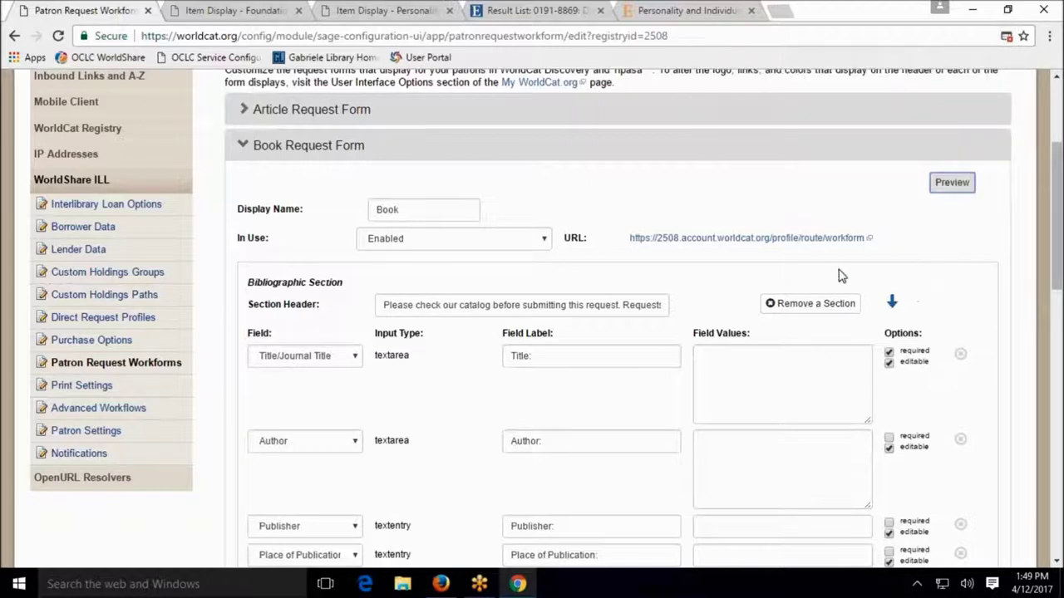
Preview the Book Request Form in a maximized window, look over its sections, and close the preview.
{"action": "left_click", "coordinate": [950, 184]}
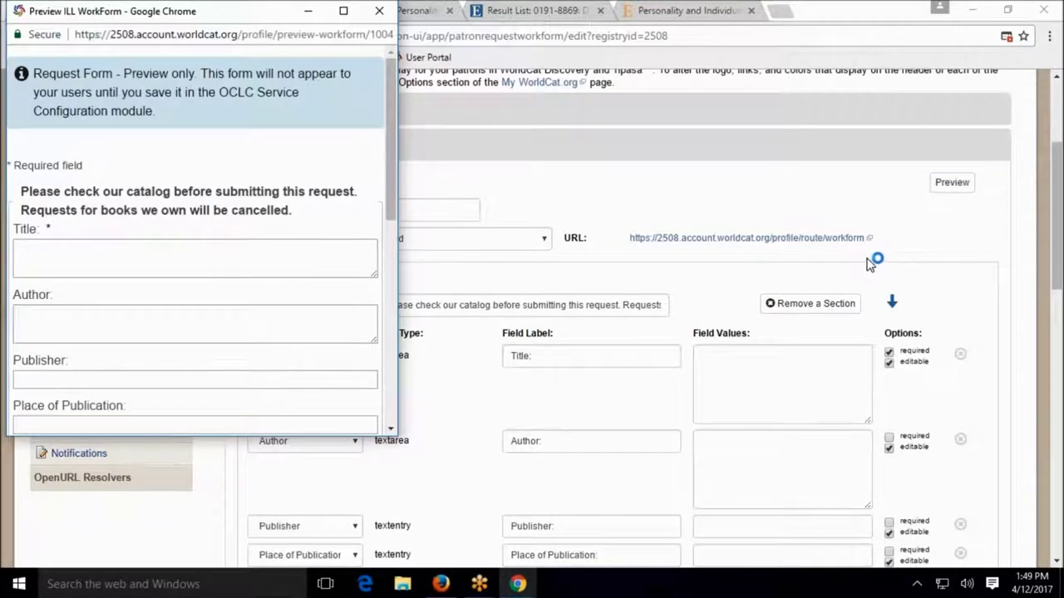
{"action": "left_click", "coordinate": [344, 12]}
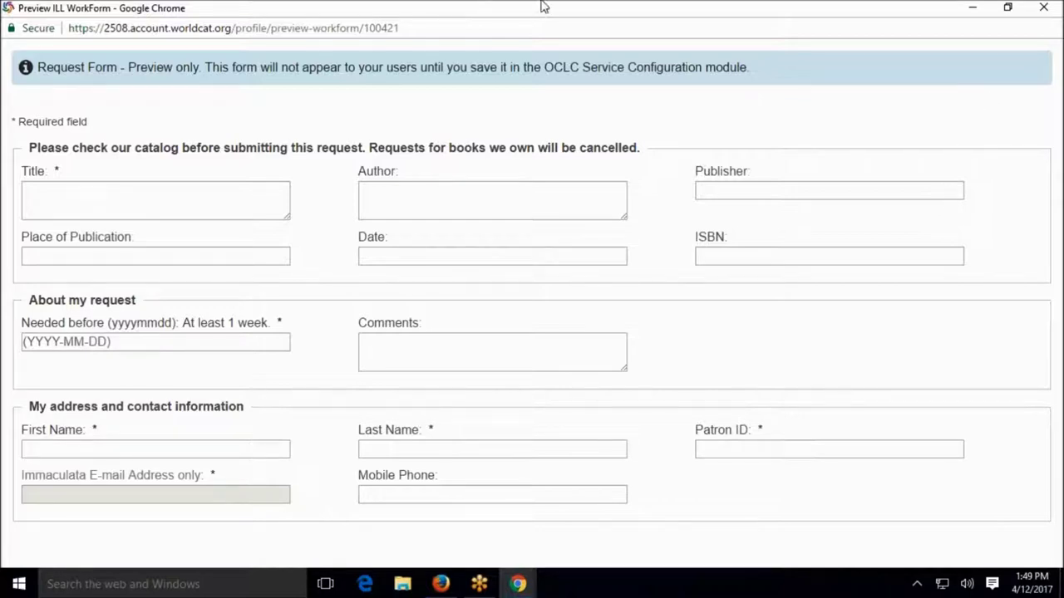
{"action": "left_click", "coordinate": [1044, 10]}
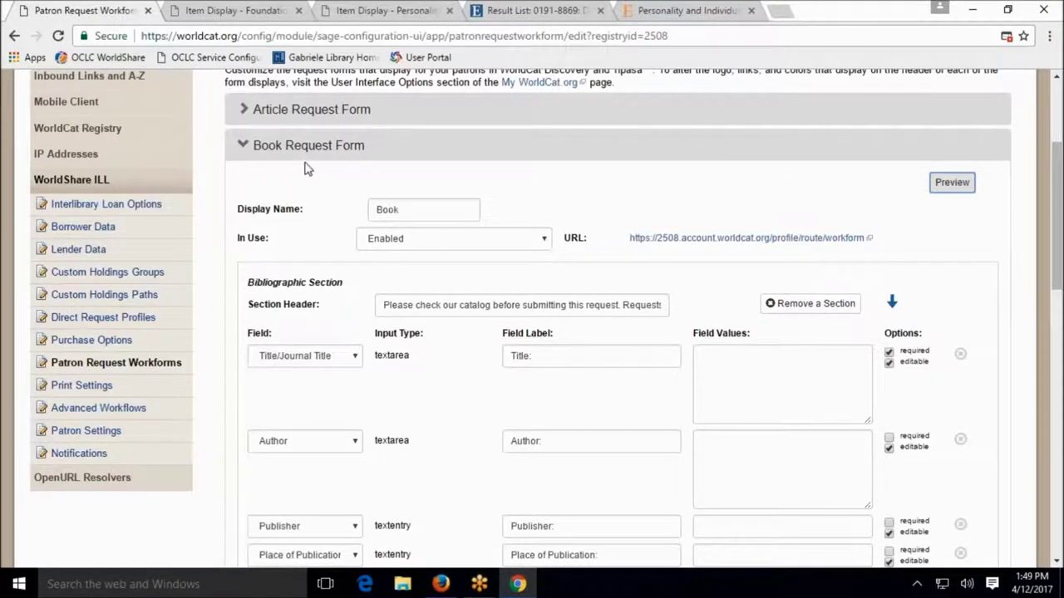
Review the remaining Book Request Form fields, then expand the Other Request Form and look over its display name, status and bibliographic section.
{"action": "scroll", "coordinate": [346, 218], "scroll_direction": "down", "scroll_amount": 7}
{"action": "scroll", "coordinate": [348, 225], "scroll_direction": "down", "scroll_amount": 5}
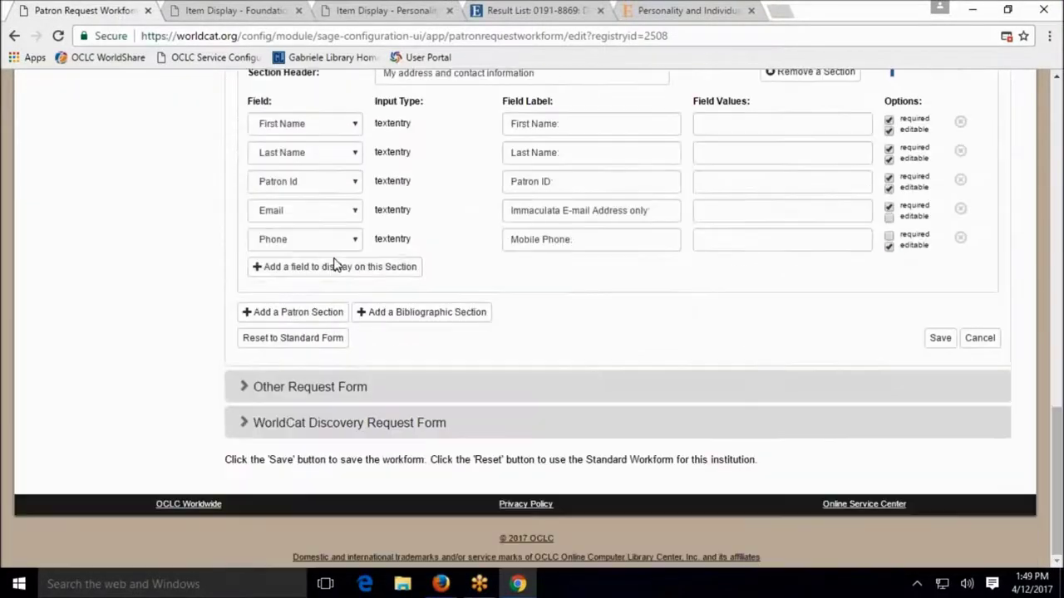
{"action": "left_click", "coordinate": [321, 393]}
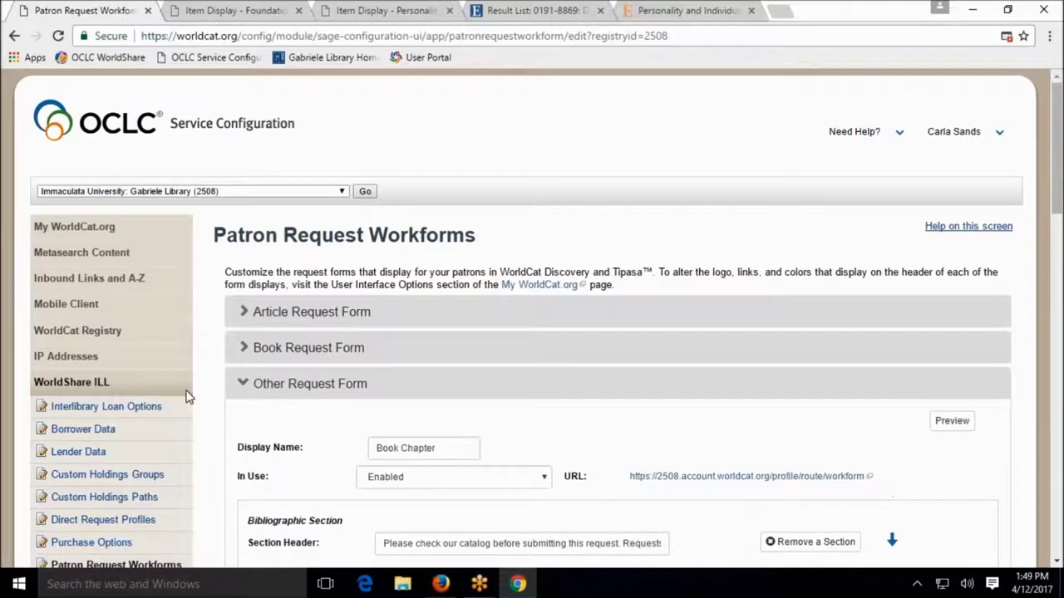
{"action": "scroll", "coordinate": [465, 404], "scroll_direction": "down", "scroll_amount": 2}
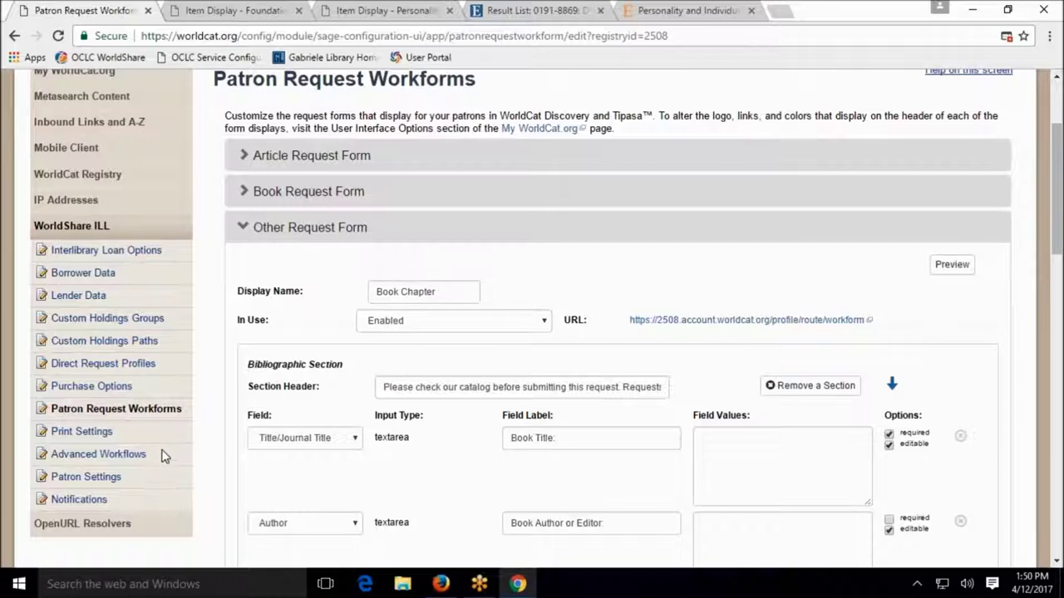
Open Print Settings without saving the workform and review the default paper size, logo image and book strap settings.
{"action": "left_click", "coordinate": [86, 432]}
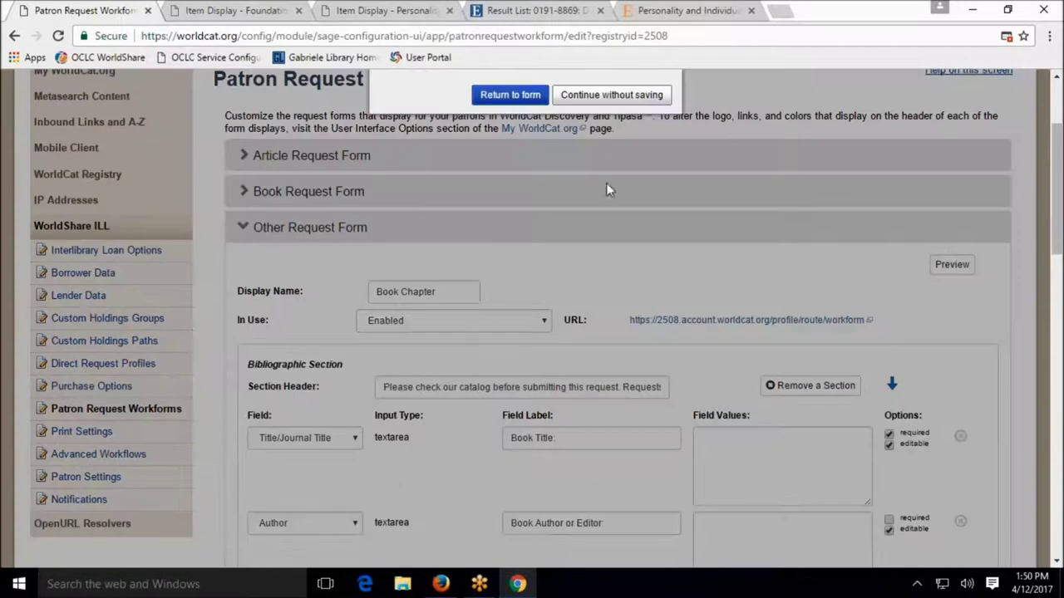
{"action": "left_click", "coordinate": [609, 94]}
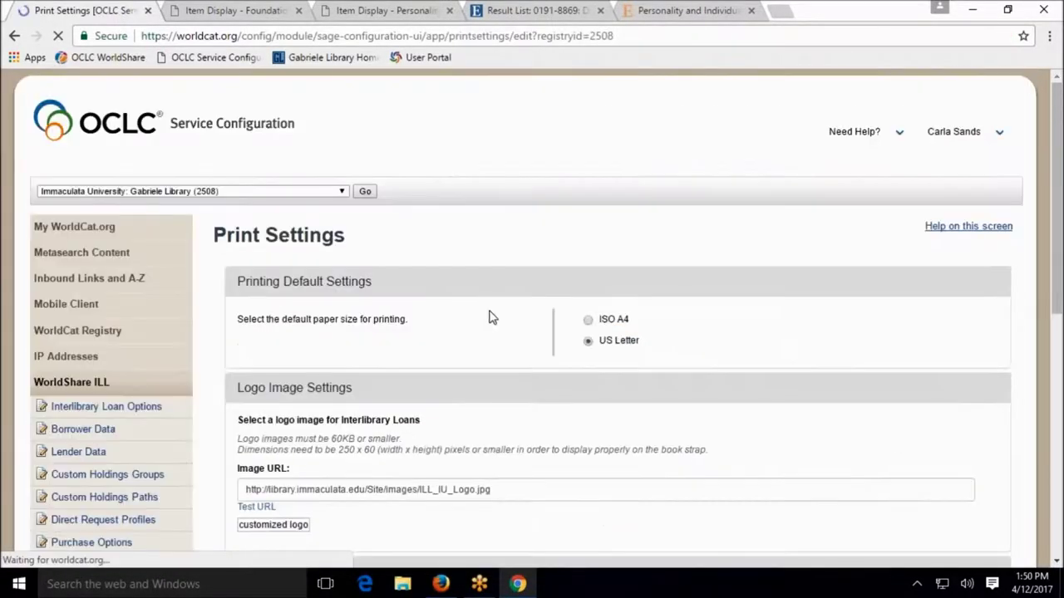
{"action": "scroll", "coordinate": [491, 317], "scroll_direction": "down", "scroll_amount": 4}
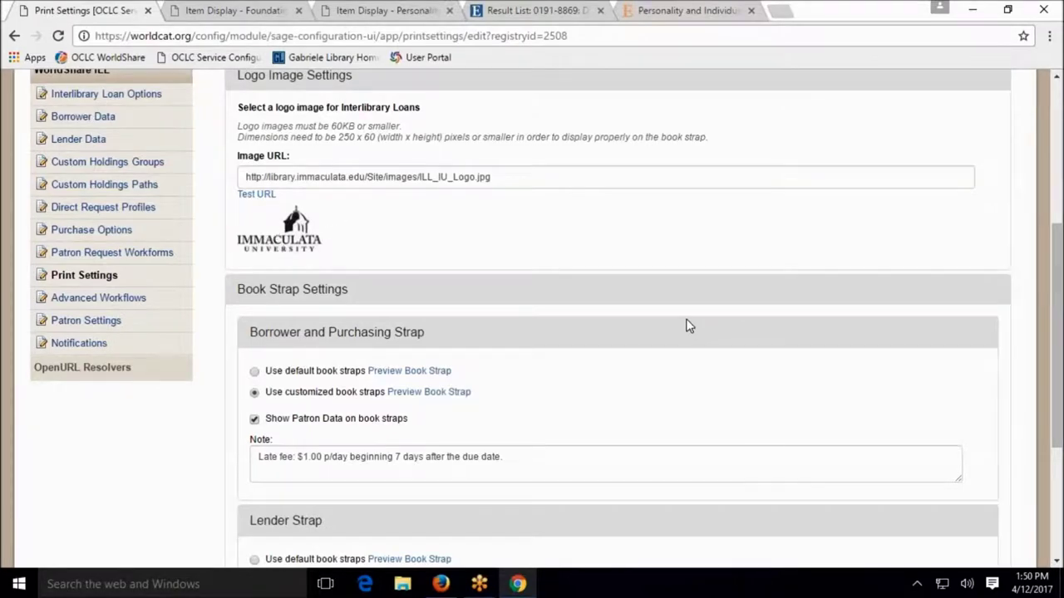
{"action": "scroll", "coordinate": [689, 326], "scroll_direction": "up", "scroll_amount": 1}
{"action": "scroll", "coordinate": [689, 325], "scroll_direction": "up", "scroll_amount": 2}
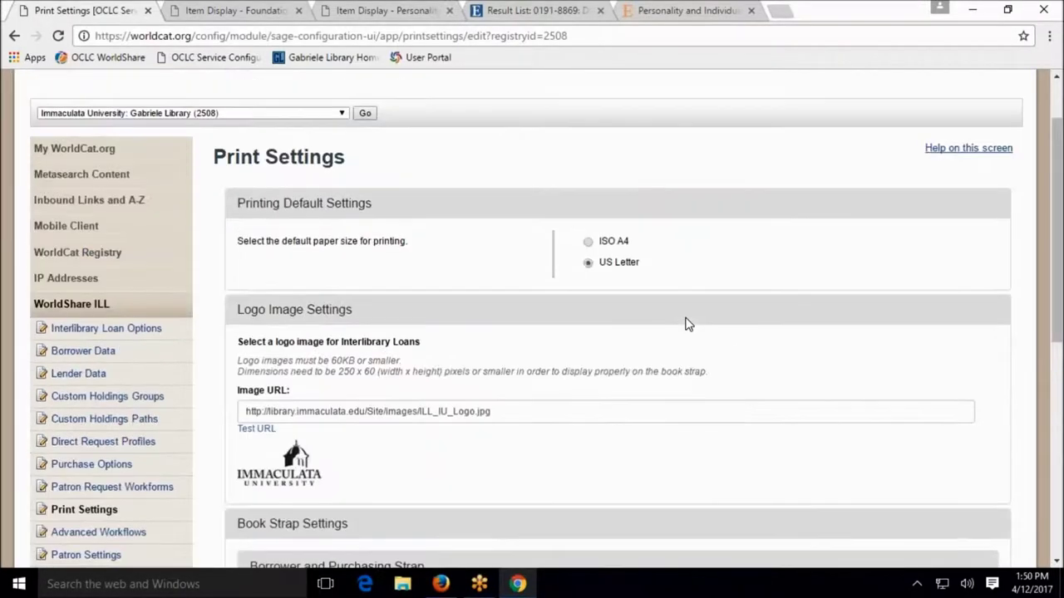
{"action": "scroll", "coordinate": [688, 325], "scroll_direction": "down", "scroll_amount": 3}
{"action": "scroll", "coordinate": [689, 325], "scroll_direction": "down", "scroll_amount": 2}
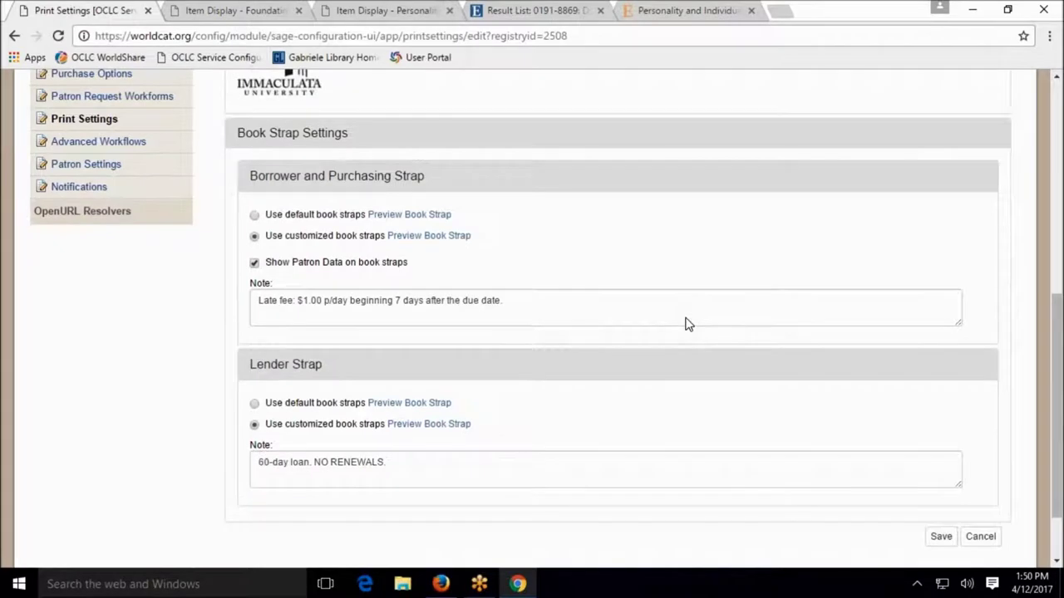
{"action": "scroll", "coordinate": [608, 277], "scroll_direction": "down", "scroll_amount": 2}
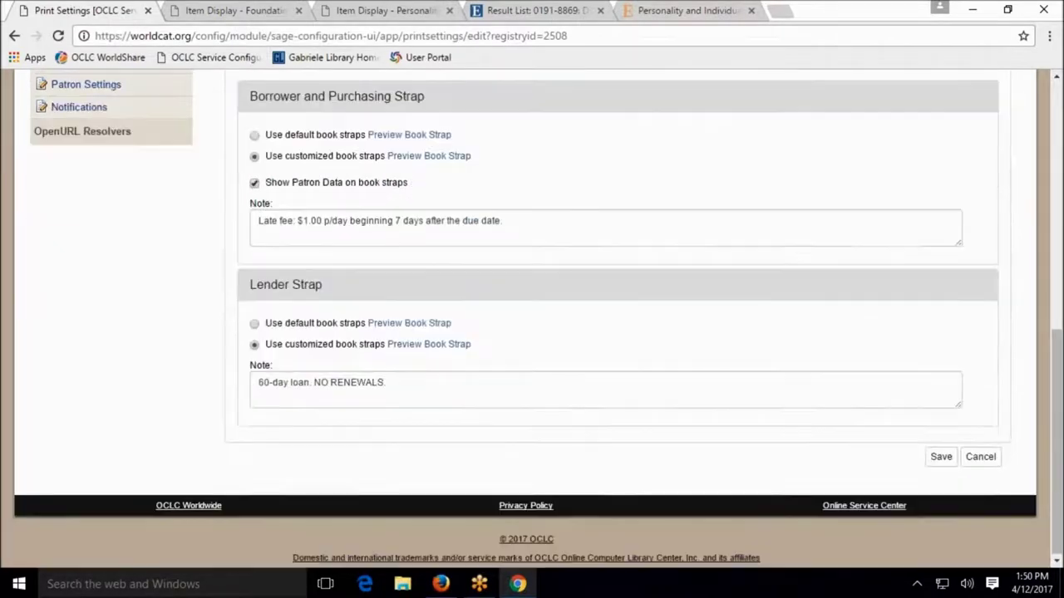
Preview the customized Lender Strap, look it over down to the notes, and close the preview.
{"action": "left_click", "coordinate": [429, 344]}
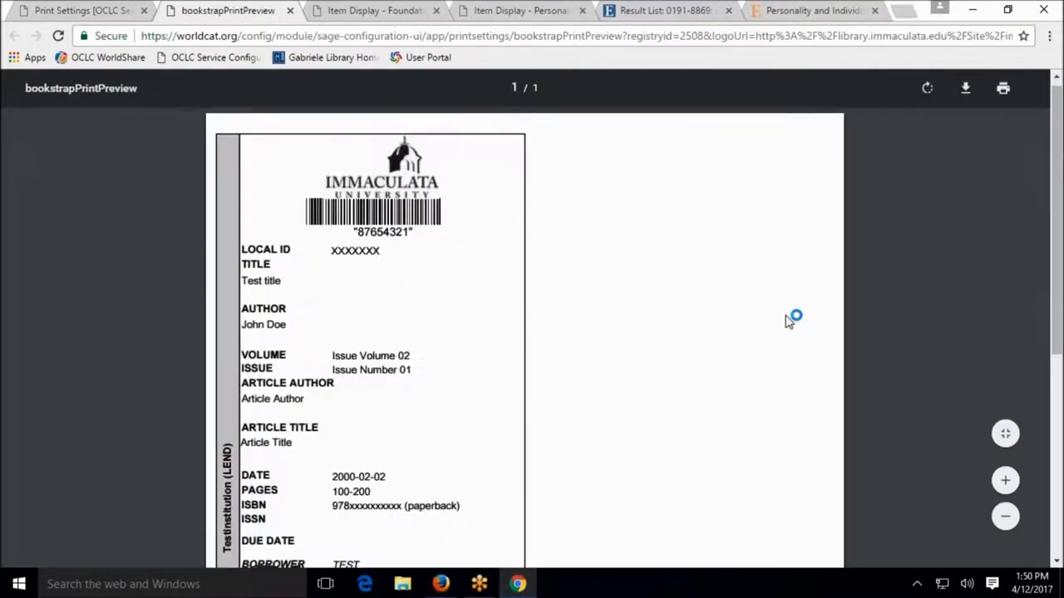
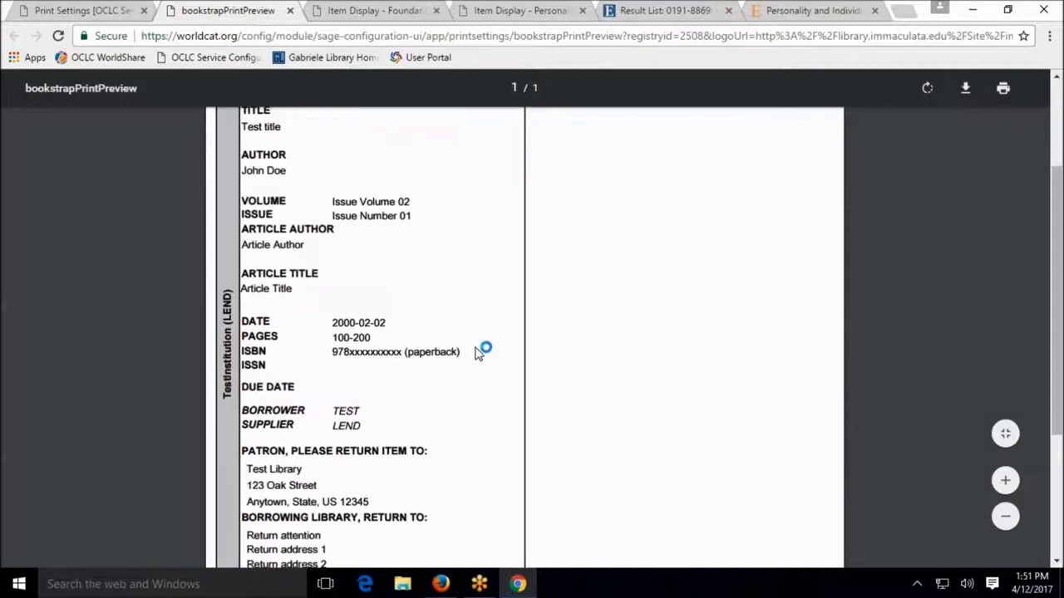
{"action": "scroll", "coordinate": [465, 353], "scroll_direction": "down", "scroll_amount": 3}
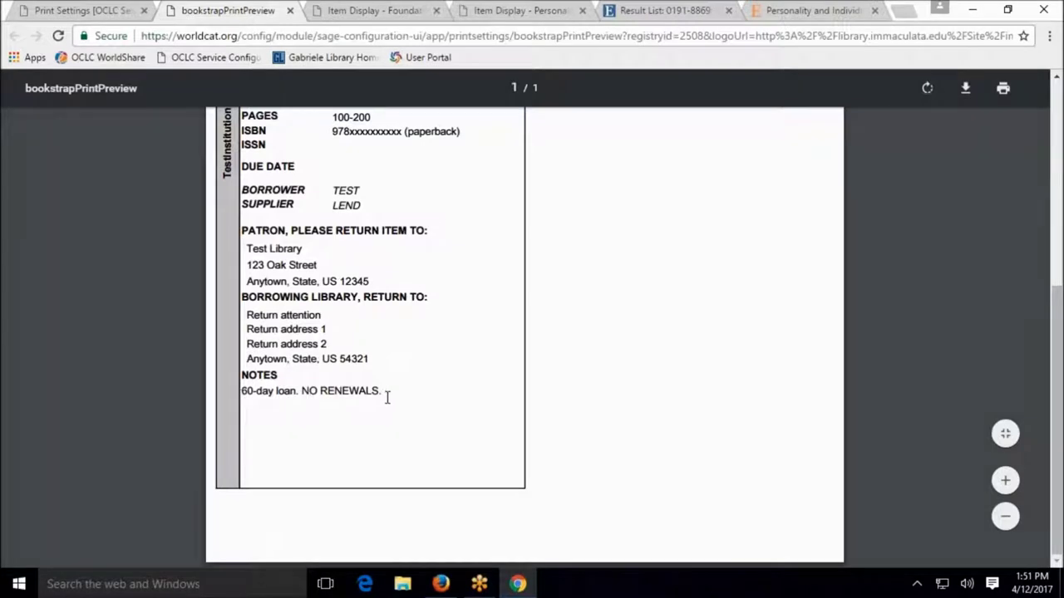
{"action": "scroll", "coordinate": [387, 396], "scroll_direction": "up", "scroll_amount": 3}
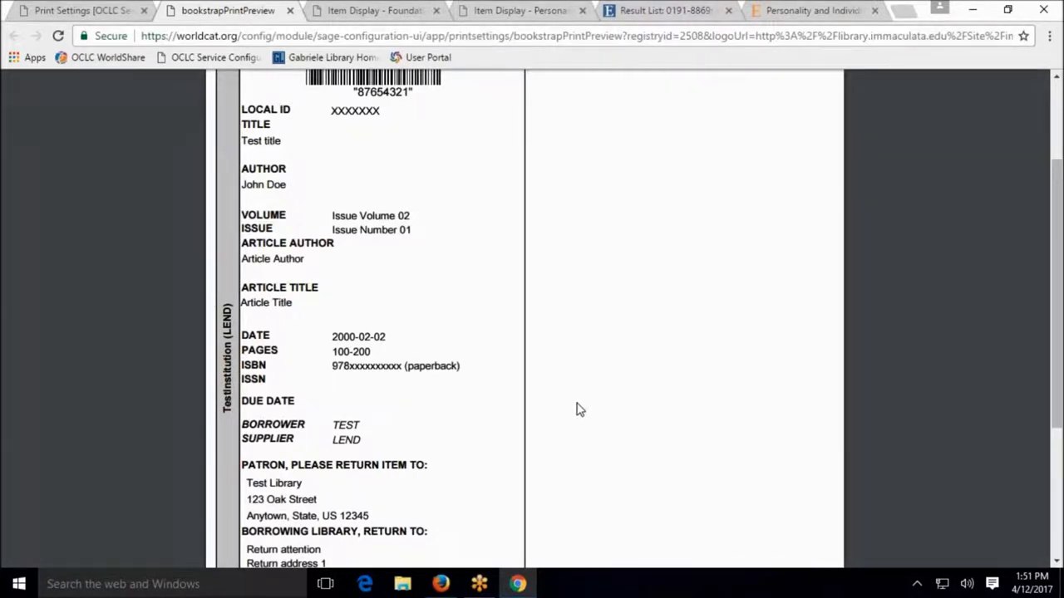
{"action": "scroll", "coordinate": [496, 420], "scroll_direction": "down", "scroll_amount": 2}
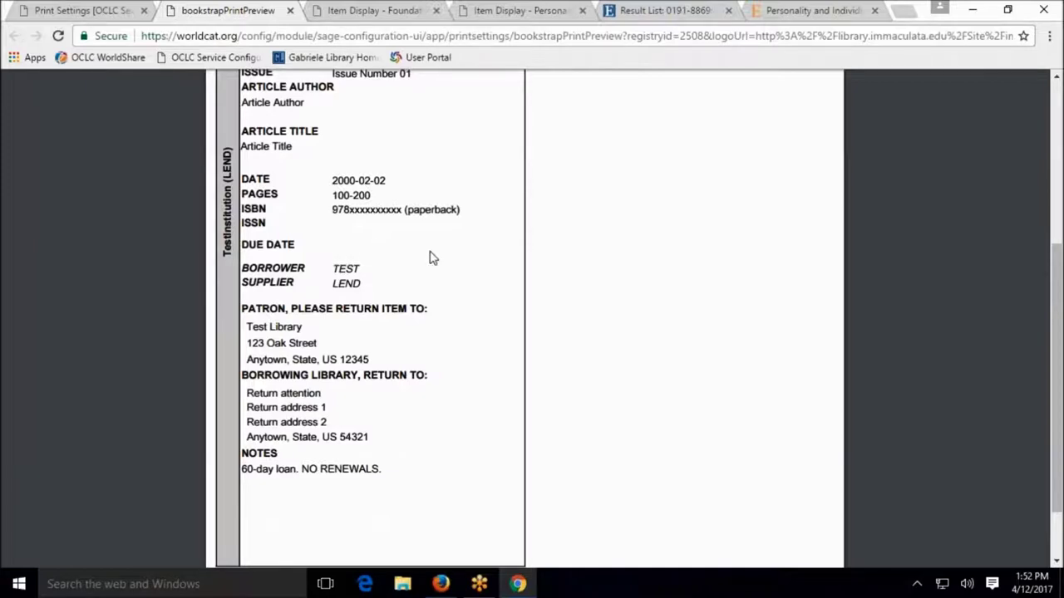
{"action": "scroll", "coordinate": [431, 258], "scroll_direction": "down", "scroll_amount": 1}
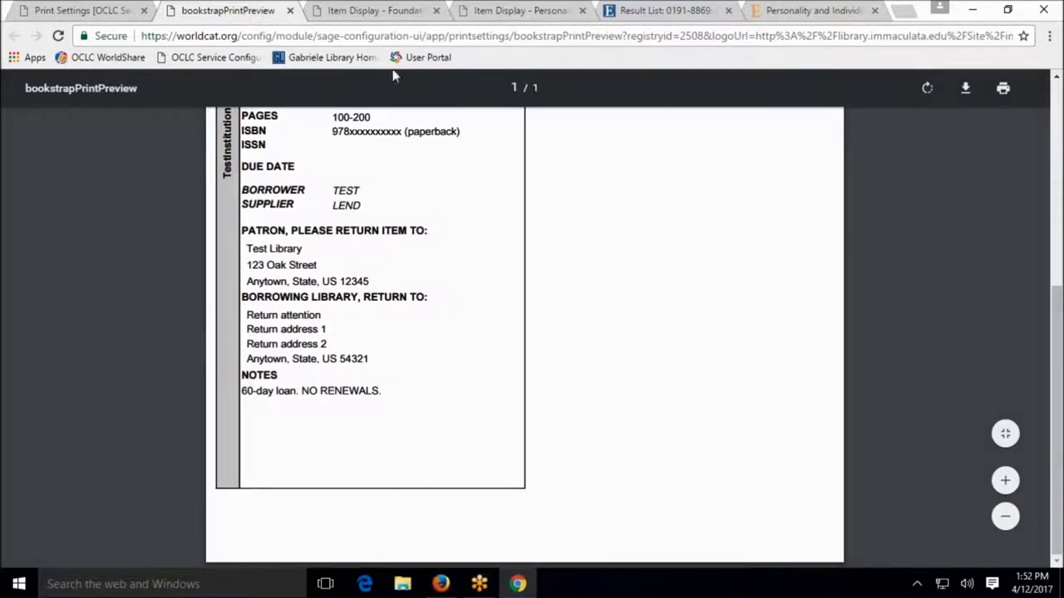
{"action": "left_click", "coordinate": [290, 10]}
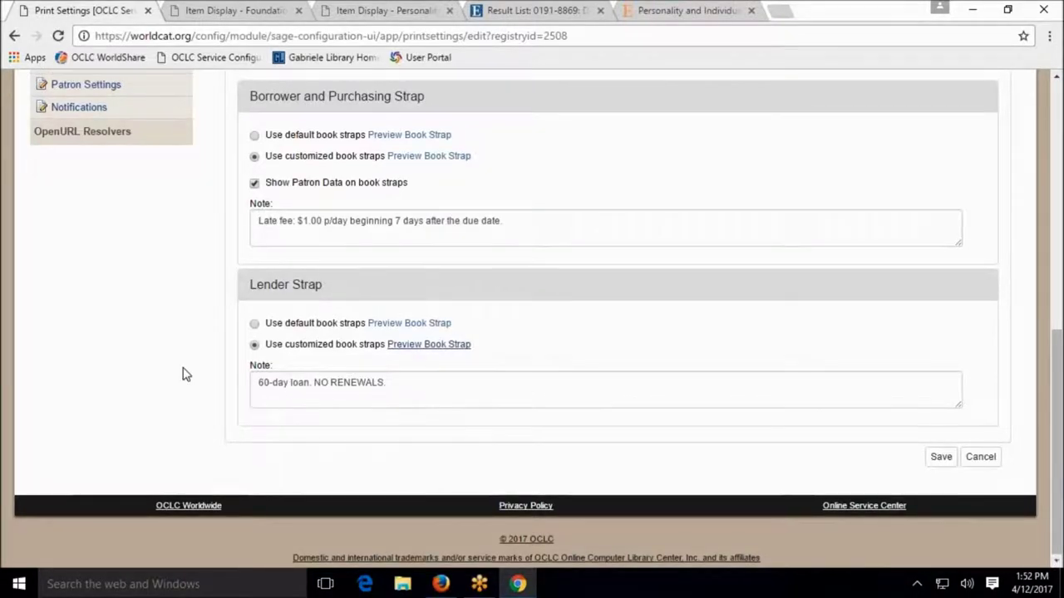
Open Patron Settings without saving the print settings and review the account and request management options.
{"action": "scroll", "coordinate": [183, 372], "scroll_direction": "up", "scroll_amount": 3}
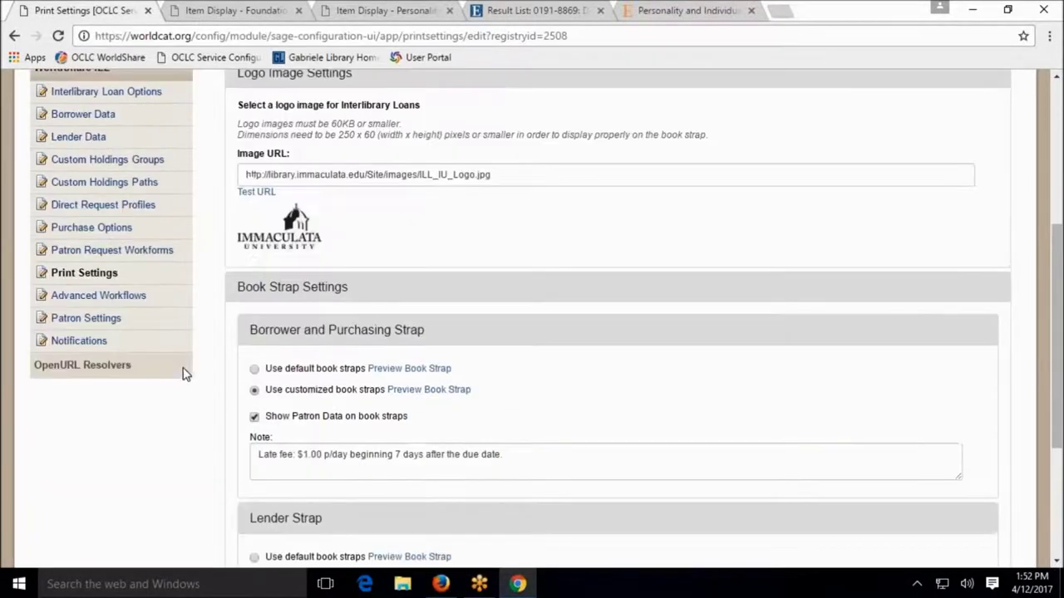
{"action": "left_click", "coordinate": [80, 314]}
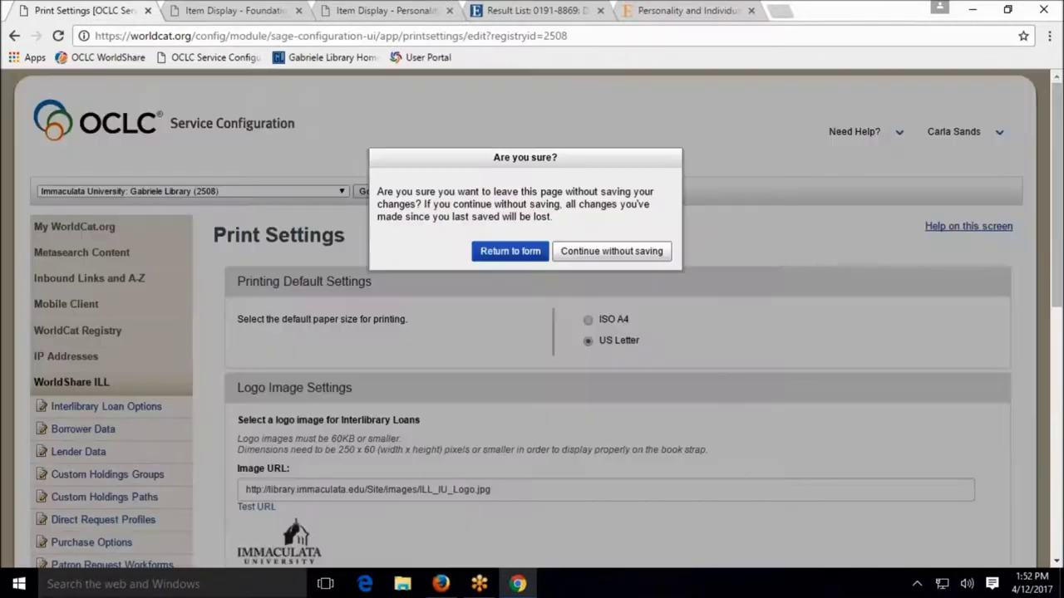
{"action": "left_click", "coordinate": [612, 252]}
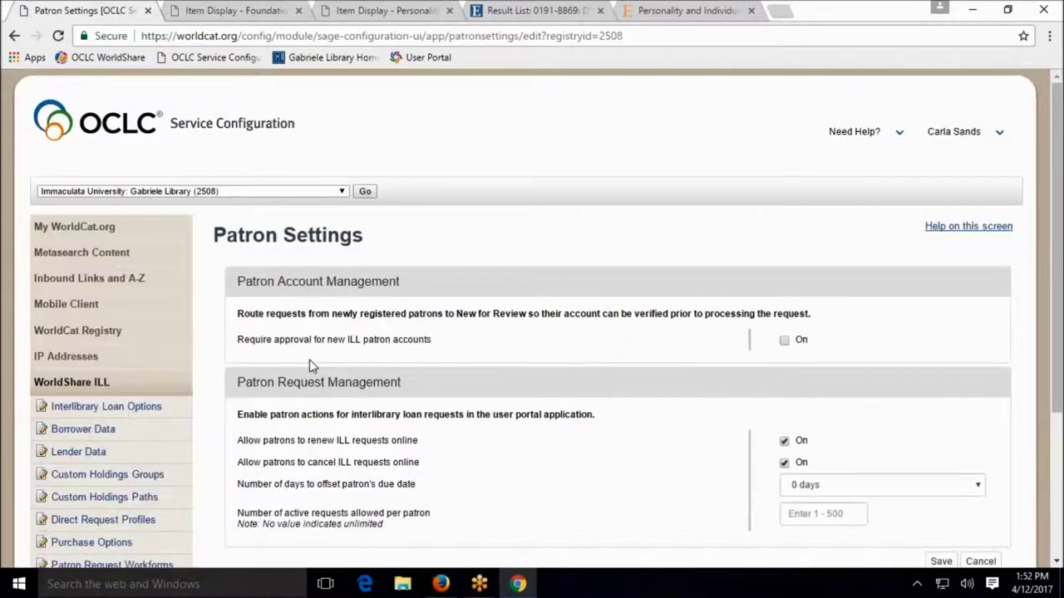
{"action": "scroll", "coordinate": [1058, 227], "scroll_direction": "down", "scroll_amount": 2}
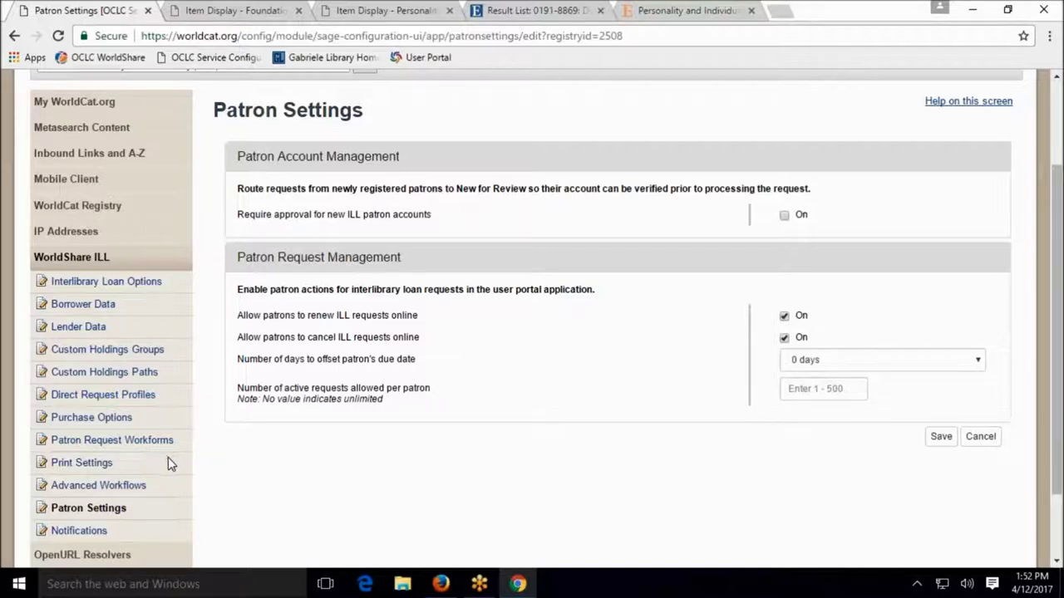
Open Notifications, review all Borrowing Library to Patron notifications through the overdue notices, and expand the Custom notifications.
{"action": "left_click", "coordinate": [109, 532]}
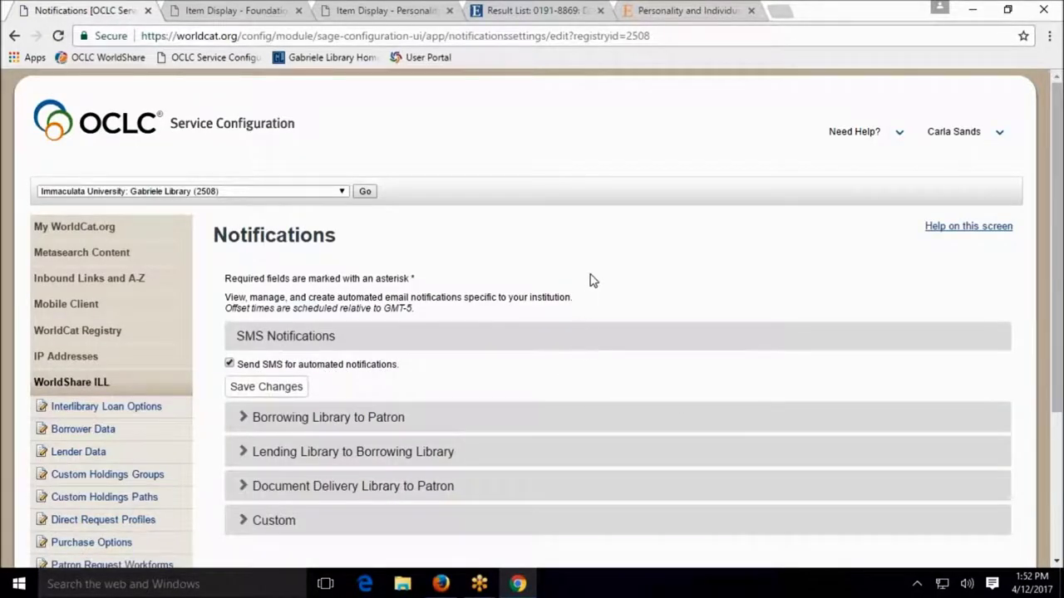
{"action": "left_click", "coordinate": [335, 422]}
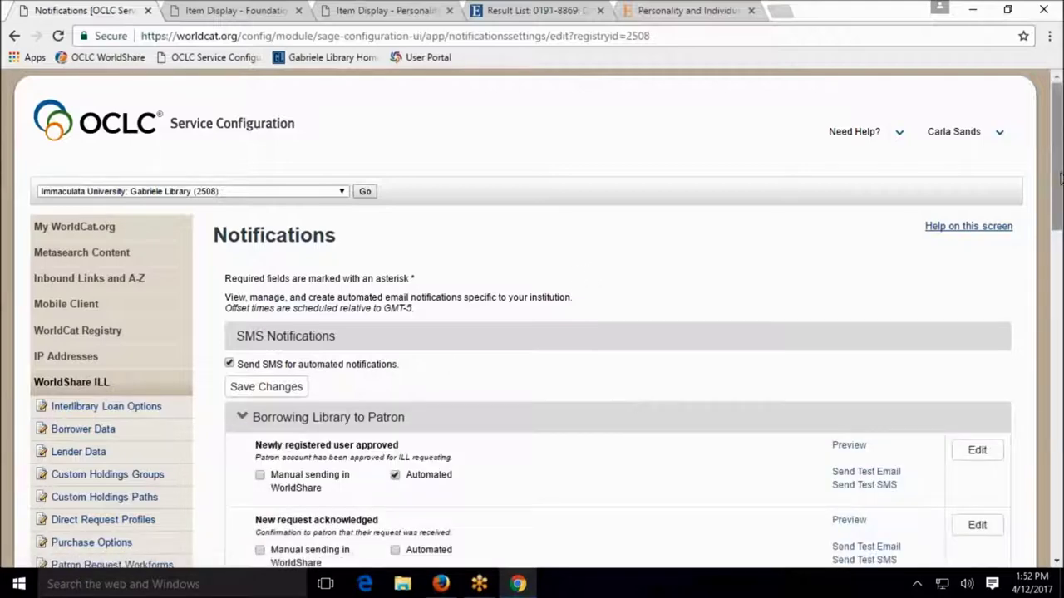
{"action": "scroll", "coordinate": [392, 179], "scroll_direction": "down", "scroll_amount": 4}
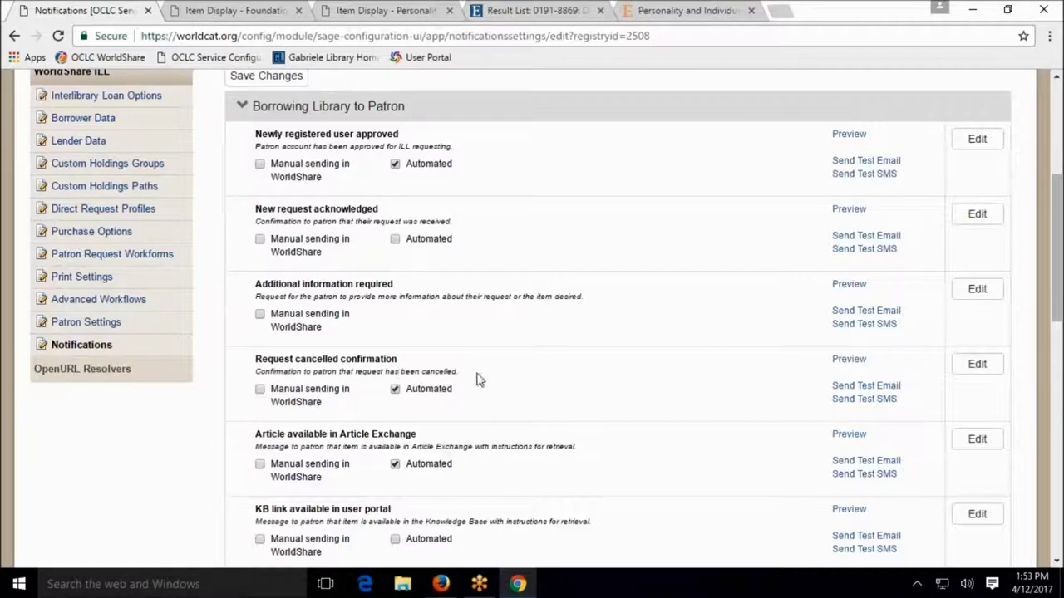
{"action": "left_click_drag", "start_coordinate": [1058, 255], "coordinate": [1057, 346]}
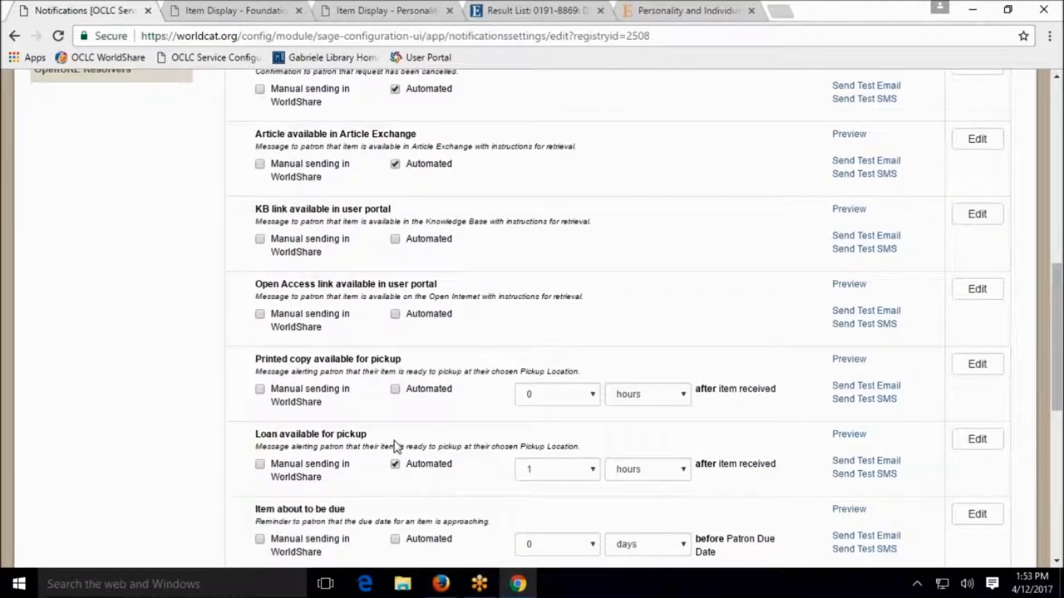
{"action": "left_click_drag", "start_coordinate": [1058, 305], "coordinate": [1058, 334]}
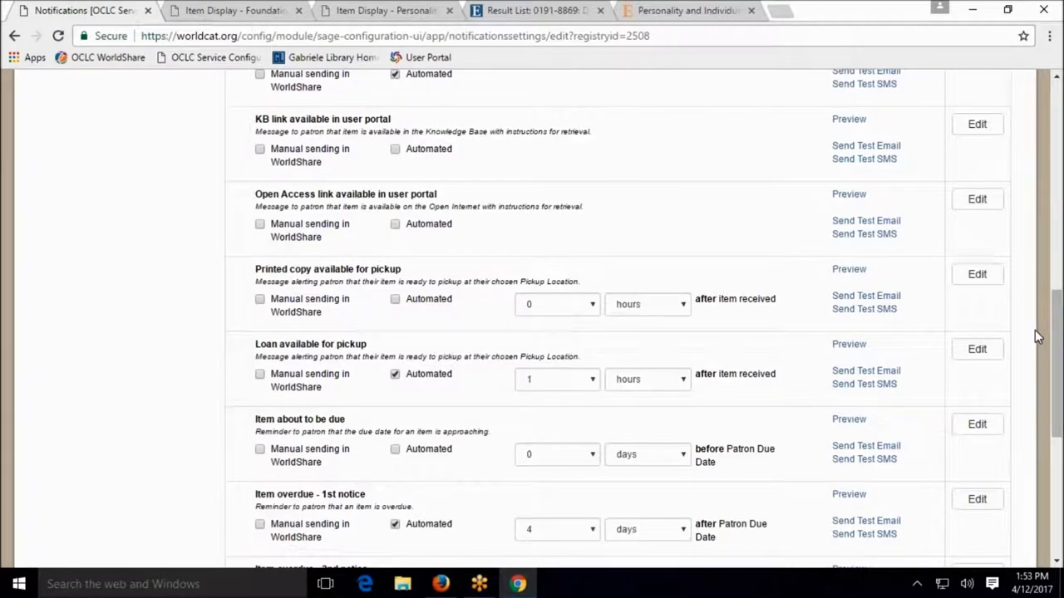
{"action": "left_click_drag", "start_coordinate": [1058, 332], "coordinate": [1057, 435]}
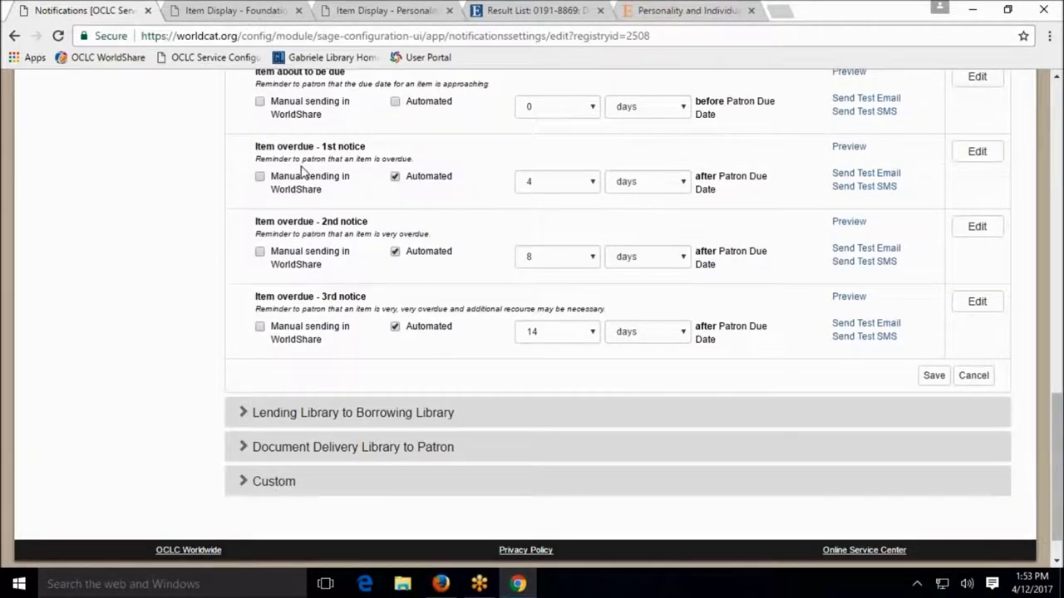
{"action": "left_click", "coordinate": [265, 482]}
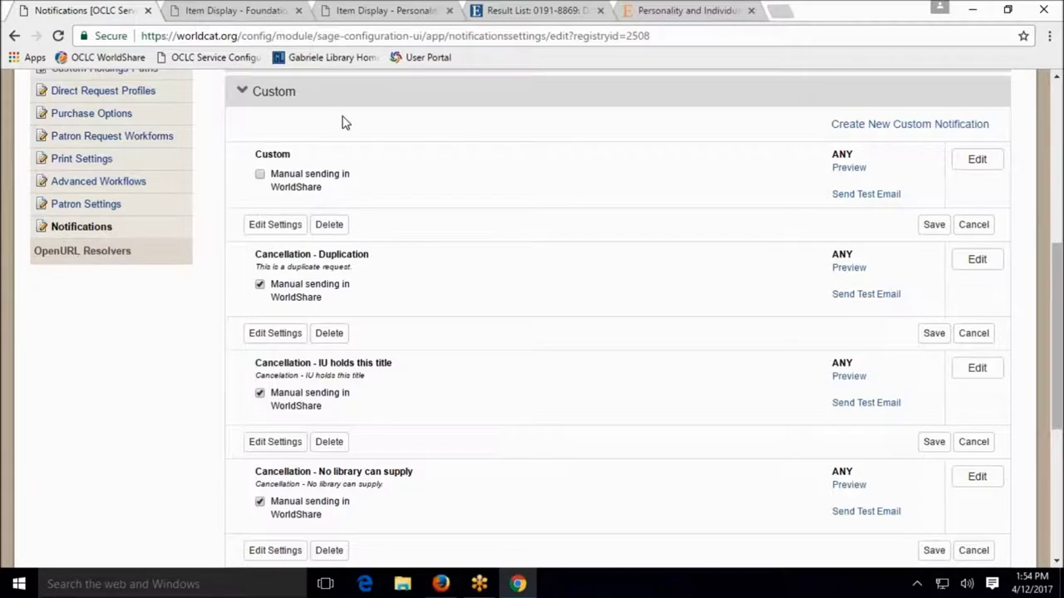
Check the other open browser pages, then close the ScienceDirect journal page and the Foundations catalog item page.
{"action": "left_click", "coordinate": [248, 17]}
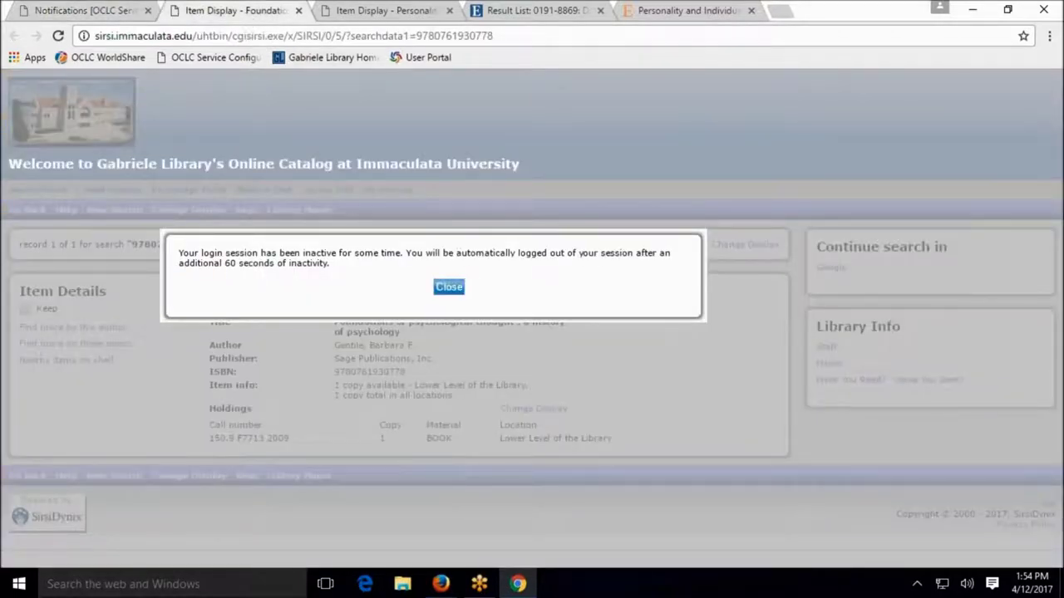
{"action": "left_click", "coordinate": [353, 13]}
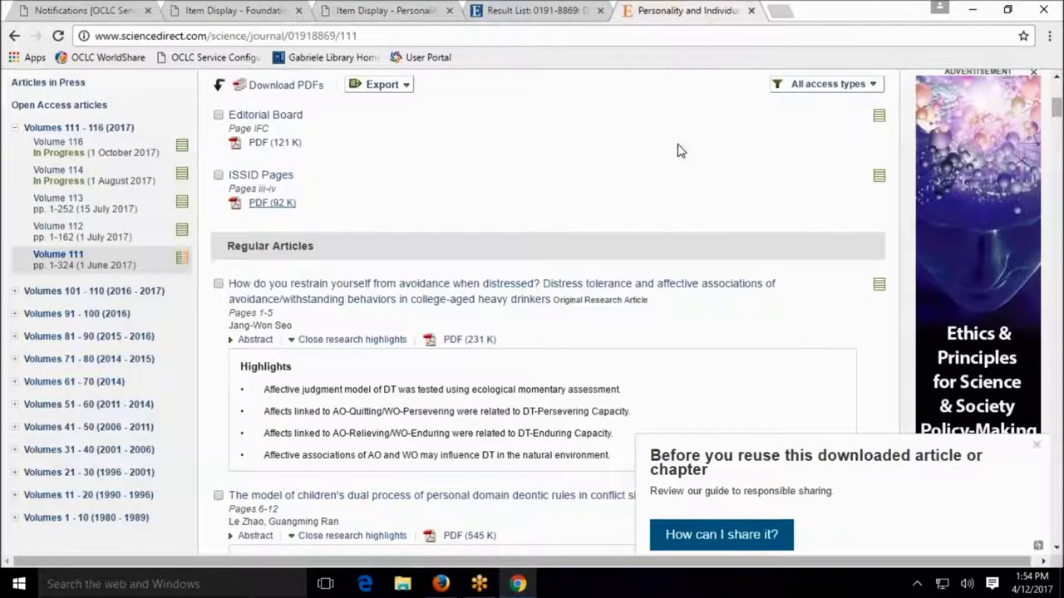
{"action": "left_click", "coordinate": [714, 11]}
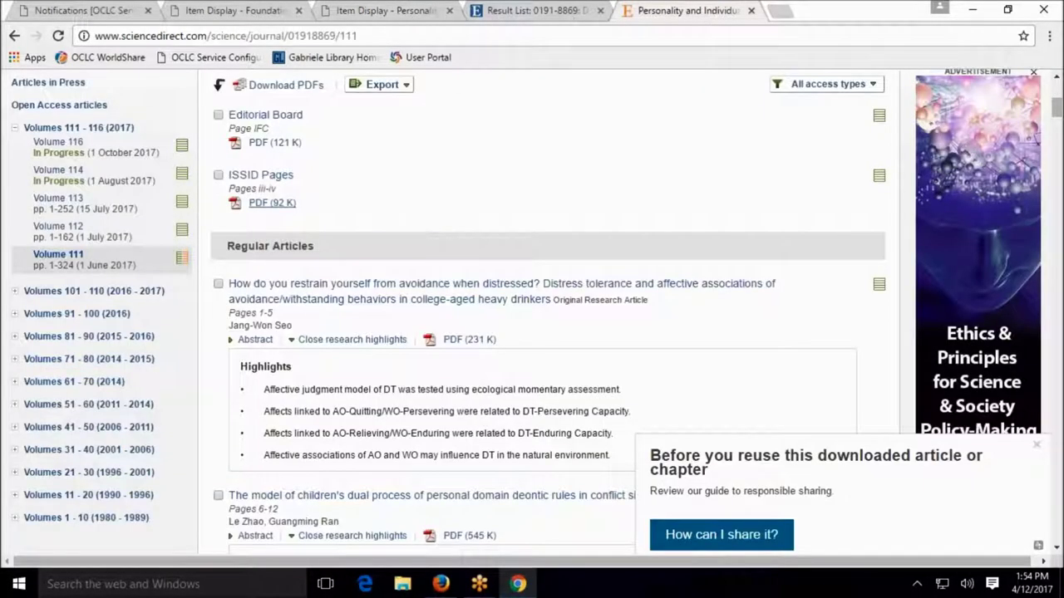
{"action": "left_click", "coordinate": [75, 11]}
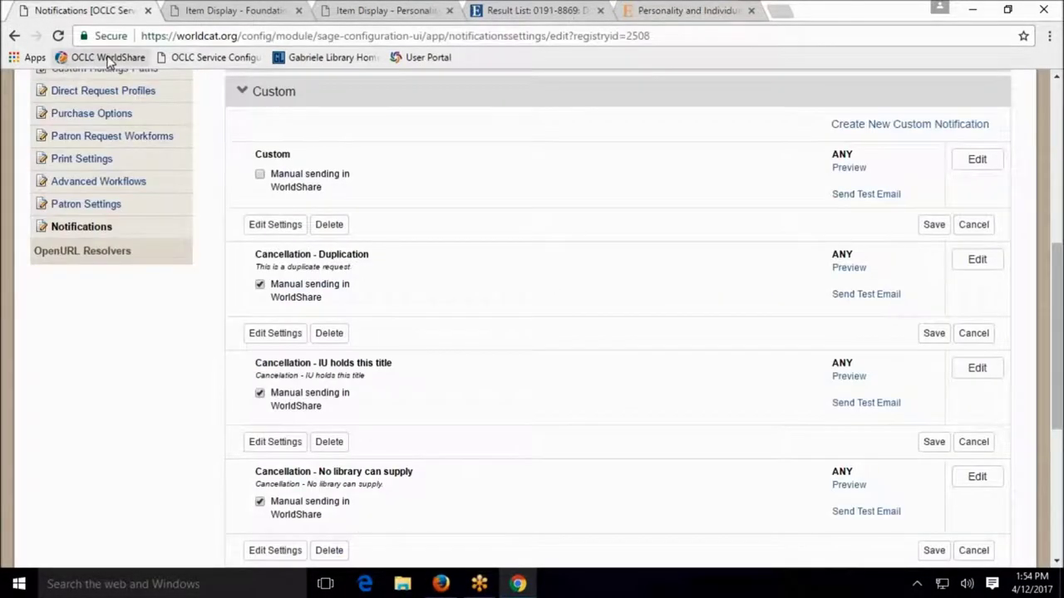
{"action": "left_click", "coordinate": [751, 10]}
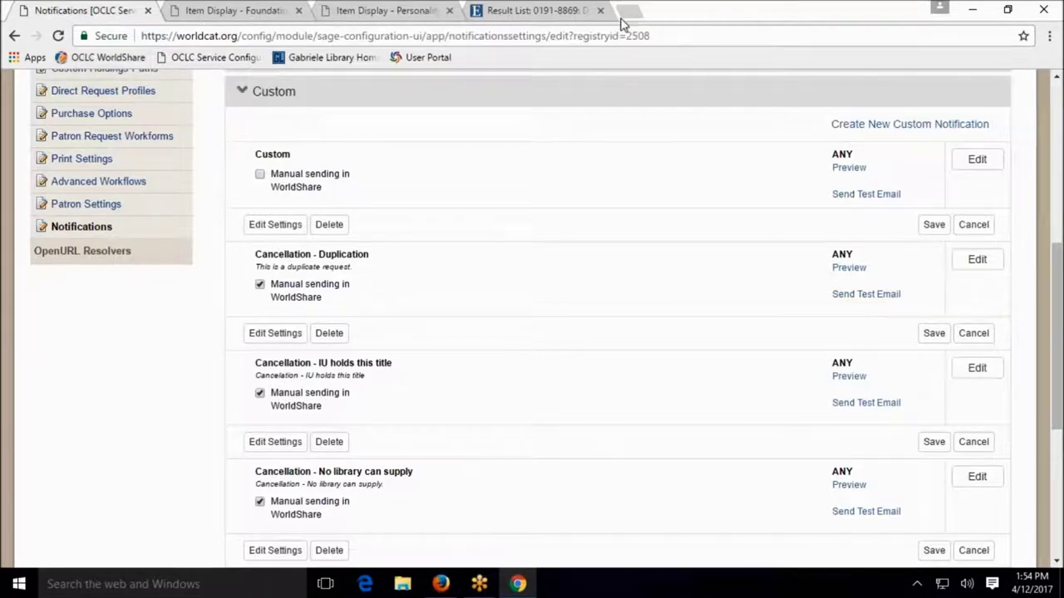
{"action": "left_click", "coordinate": [299, 11]}
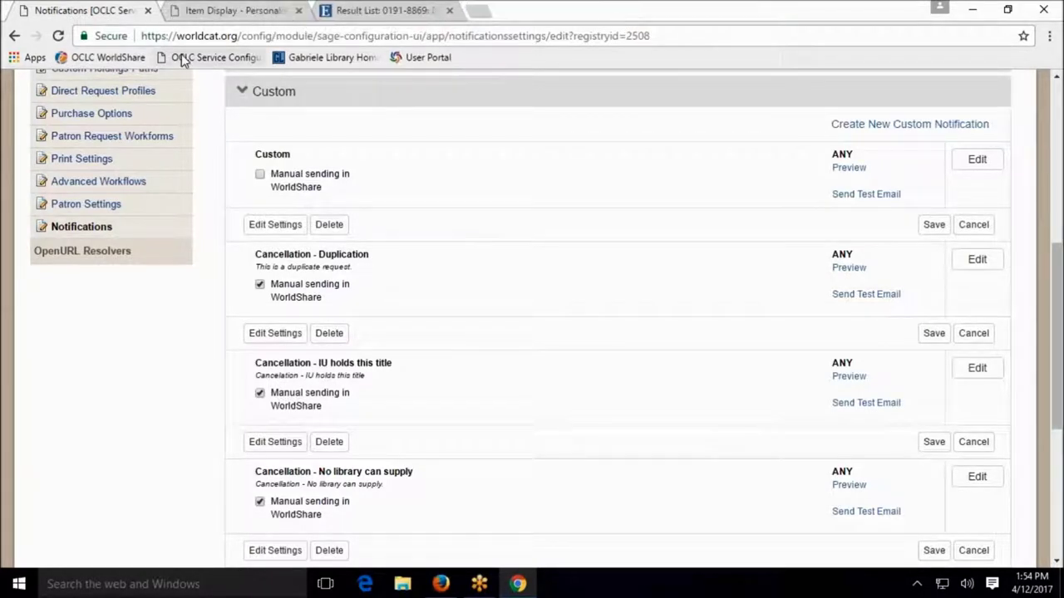
Switch to the OCLC WorldShare Tipasa home page and expand the Lending Requests queues.
{"action": "left_click", "coordinate": [122, 62]}
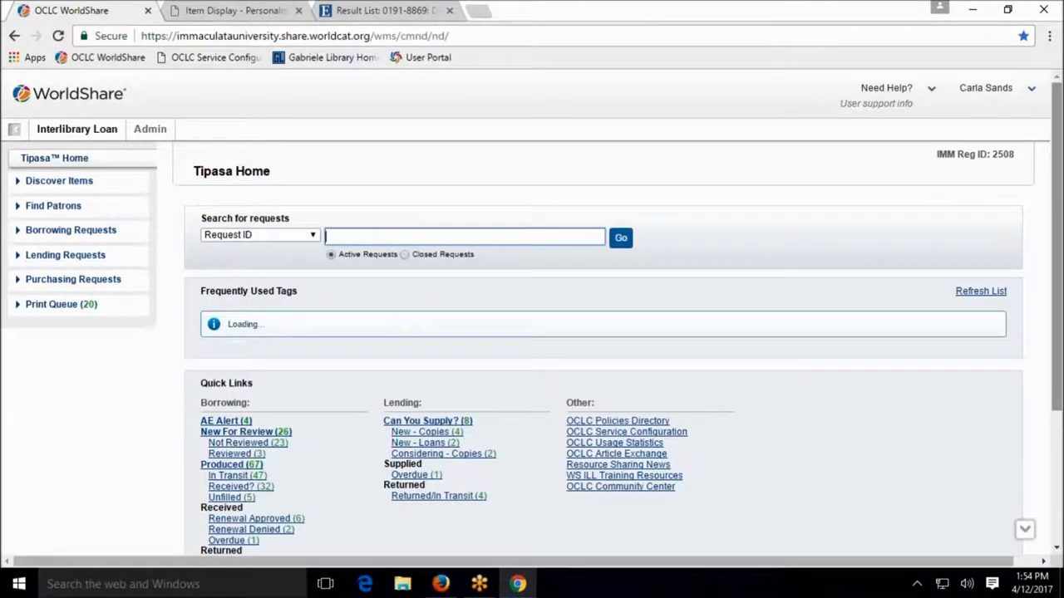
{"action": "left_click", "coordinate": [37, 259]}
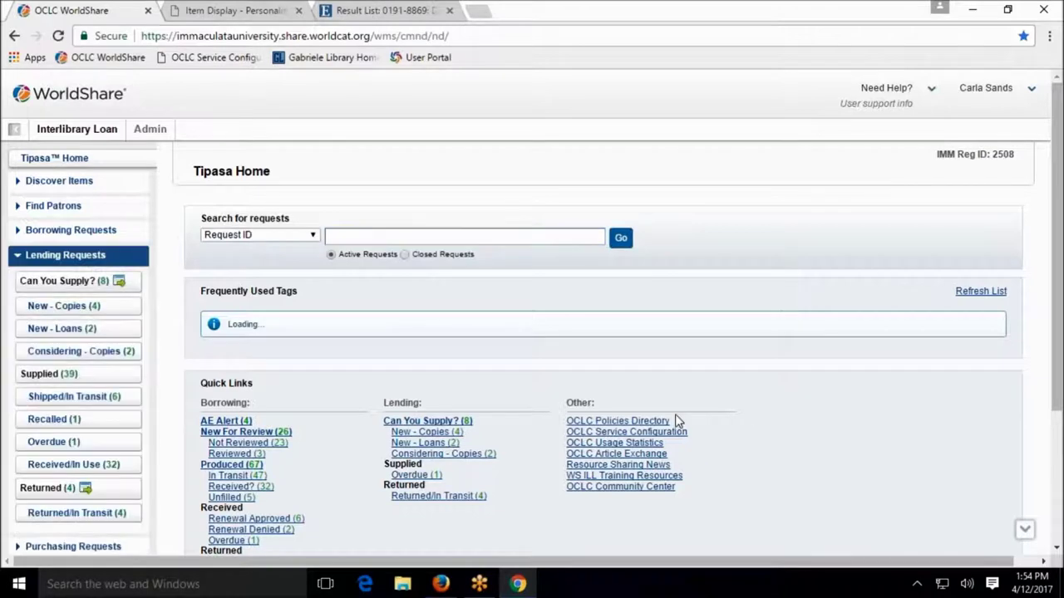
Open the borrowing request for The American journal of forensic psychology from the Not Reviewed queue.
{"action": "left_click", "coordinate": [78, 231]}
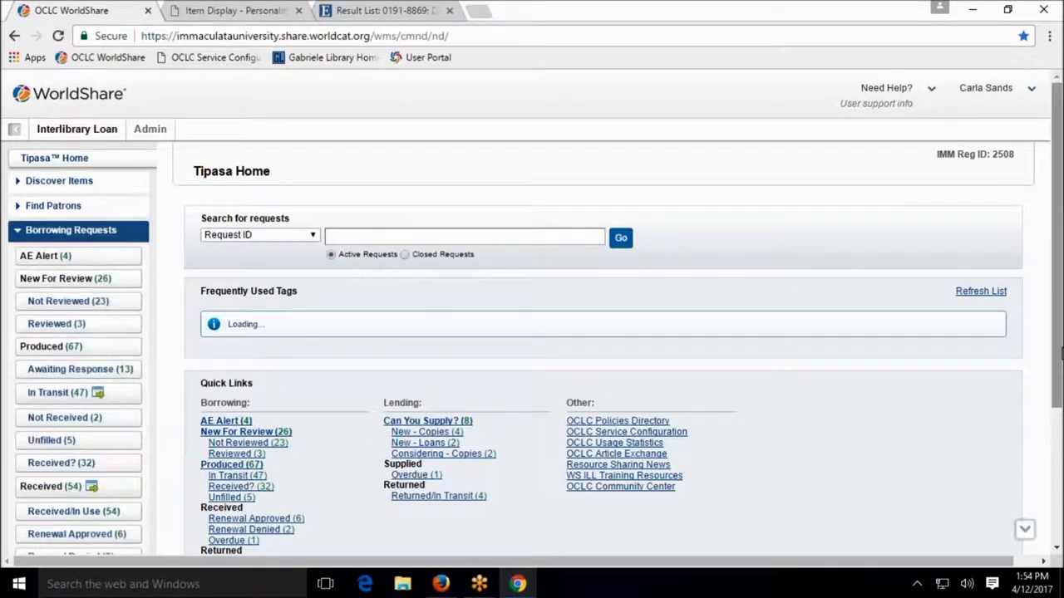
{"action": "left_click", "coordinate": [70, 301]}
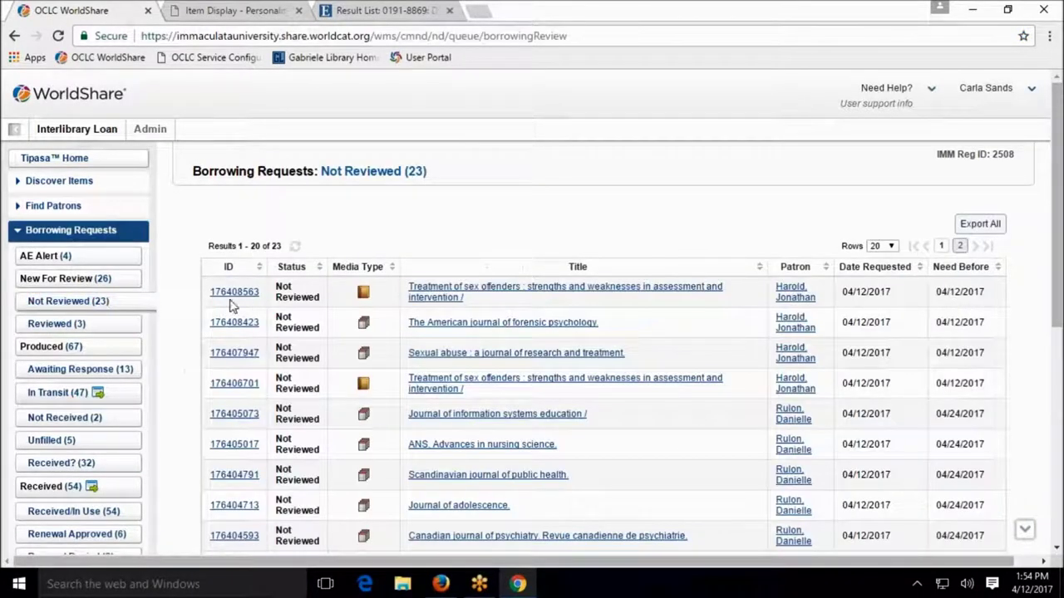
{"action": "left_click", "coordinate": [219, 324]}
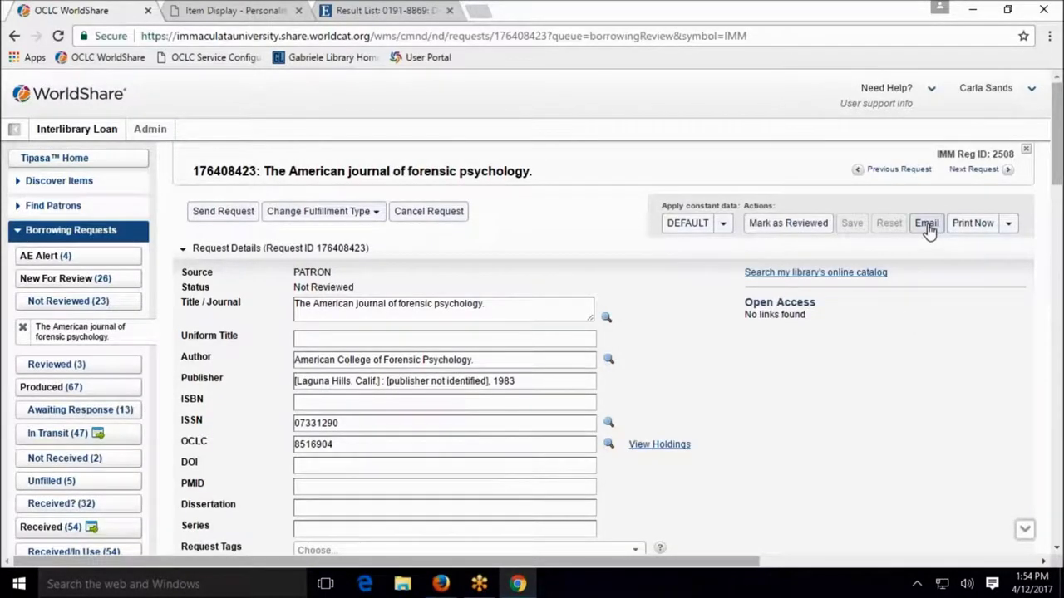
Start an email from the request, review the available message templates, and cancel the message.
{"action": "left_click", "coordinate": [927, 224]}
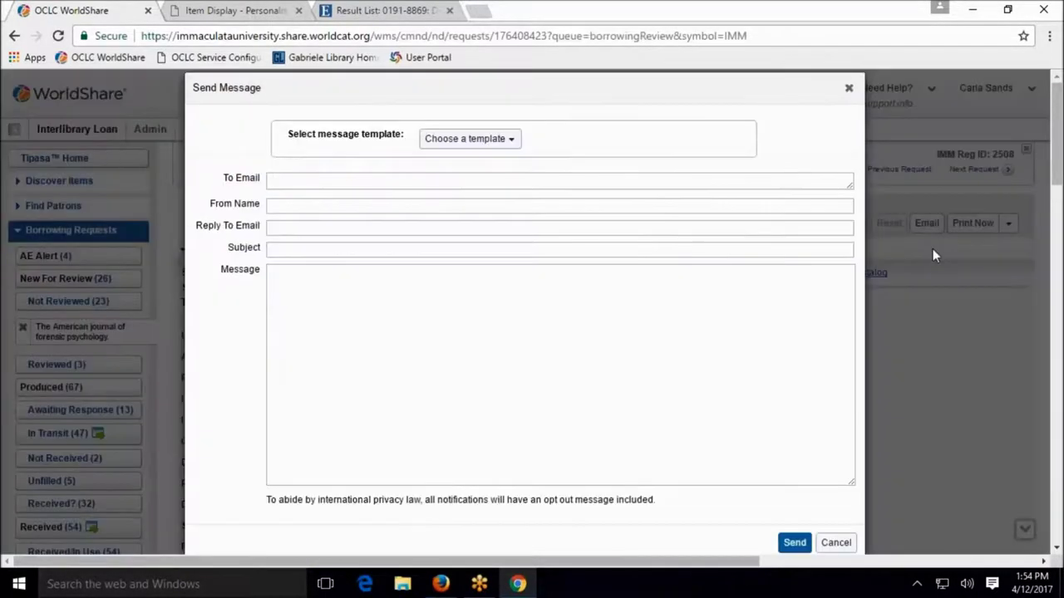
{"action": "left_click", "coordinate": [512, 140]}
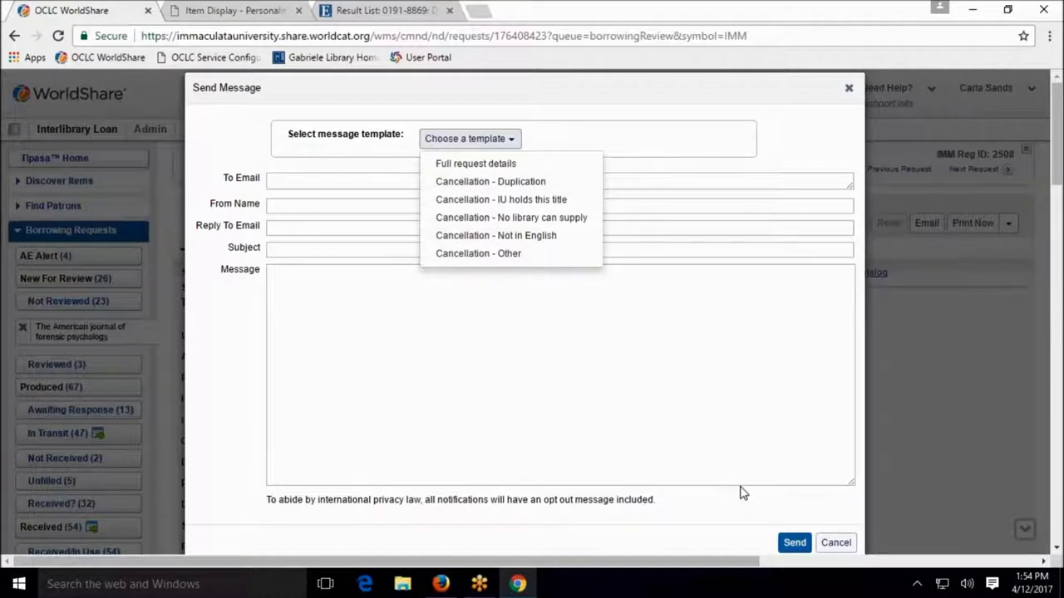
{"action": "left_click", "coordinate": [836, 543]}
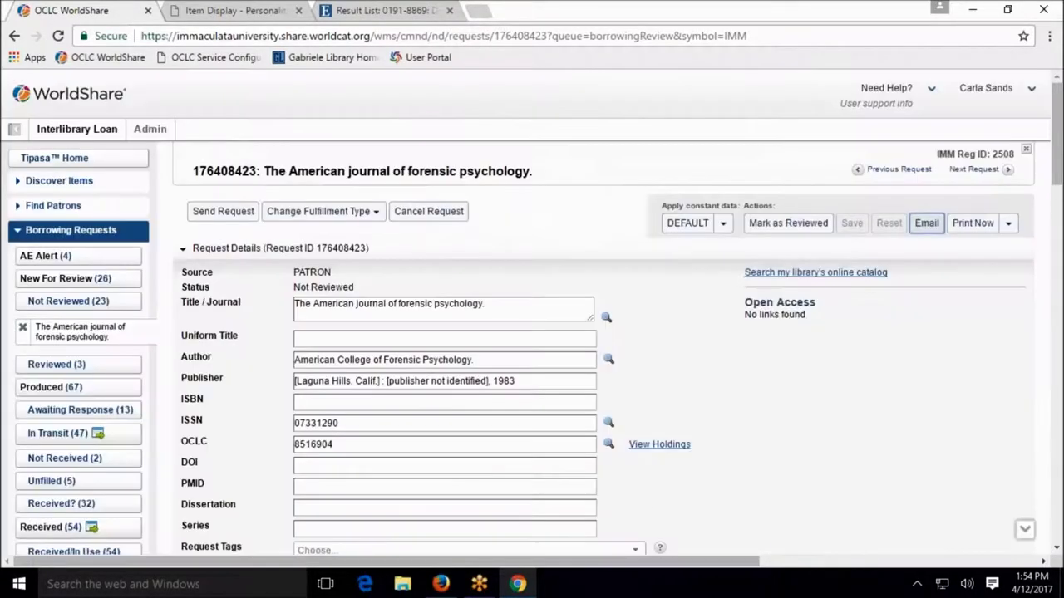
Replace the journal result list page with OCLC Service Configuration and expand the WorldShare ILL settings.
{"action": "left_click", "coordinate": [238, 11]}
{"action": "left_click", "coordinate": [366, 10]}
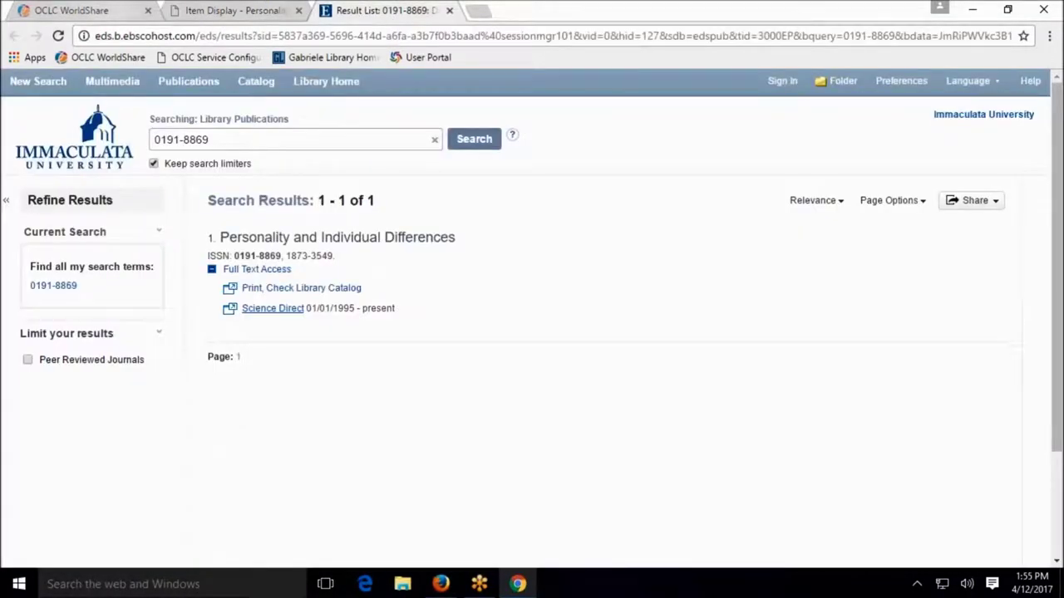
{"action": "left_click", "coordinate": [212, 58]}
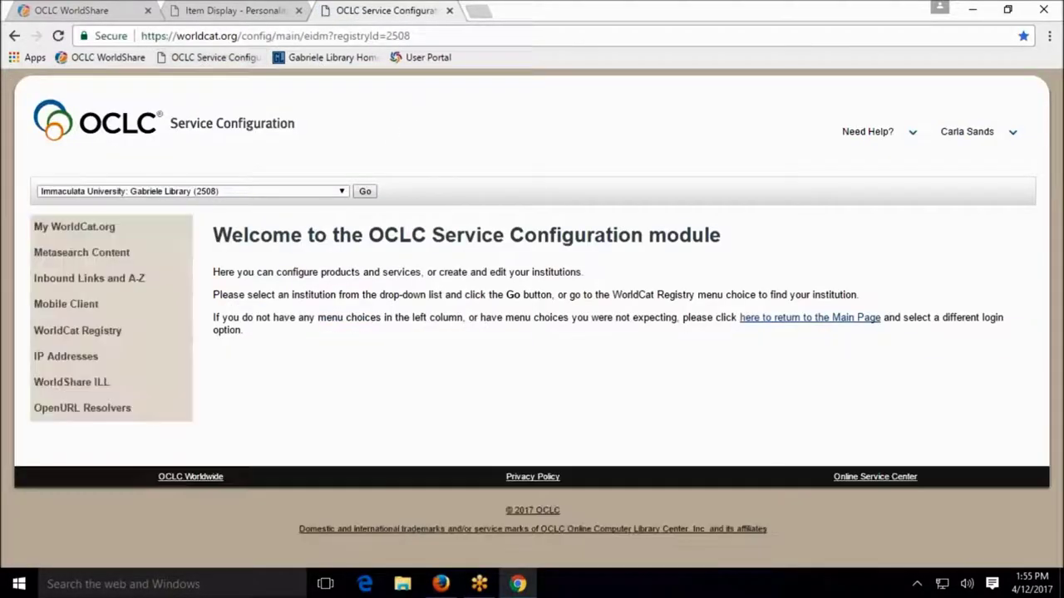
{"action": "left_click", "coordinate": [79, 391]}
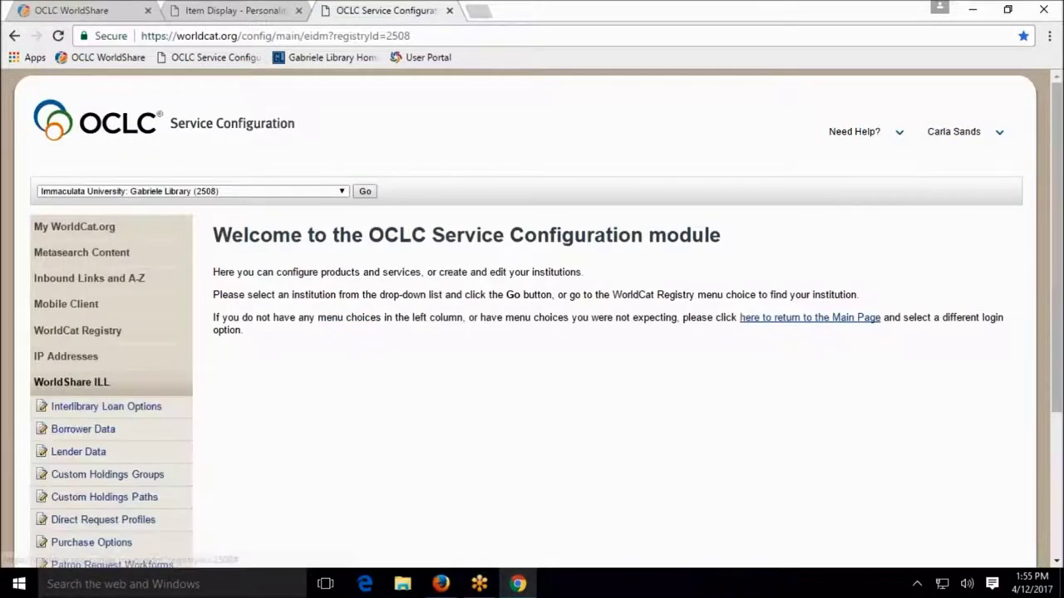
{"action": "scroll", "coordinate": [351, 418], "scroll_direction": "down", "scroll_amount": 3}
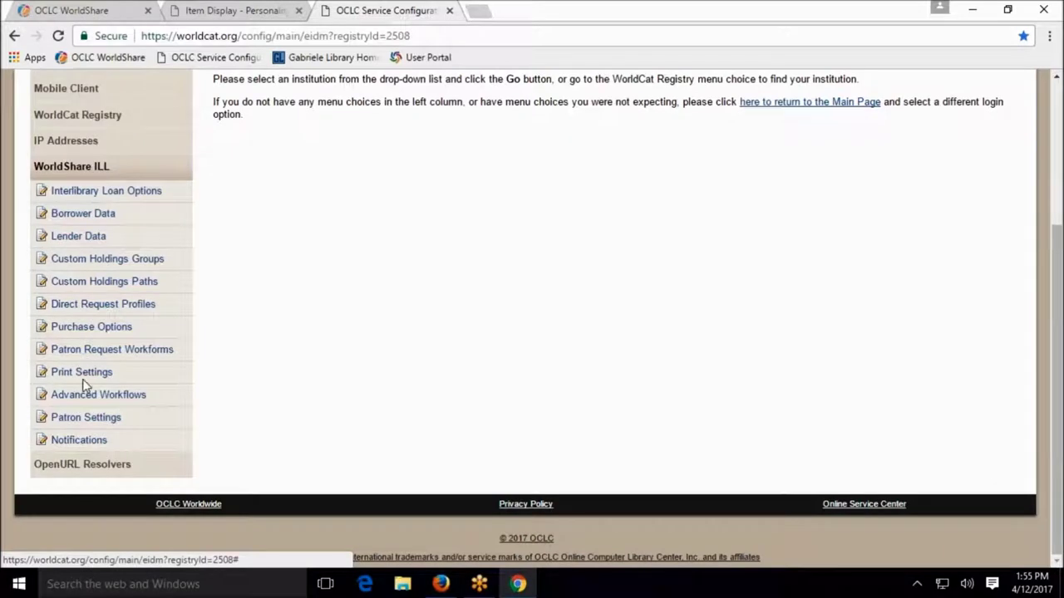
Check the options under OpenURL Resolvers and expand the WorldShare ILL settings again.
{"action": "left_click", "coordinate": [105, 466]}
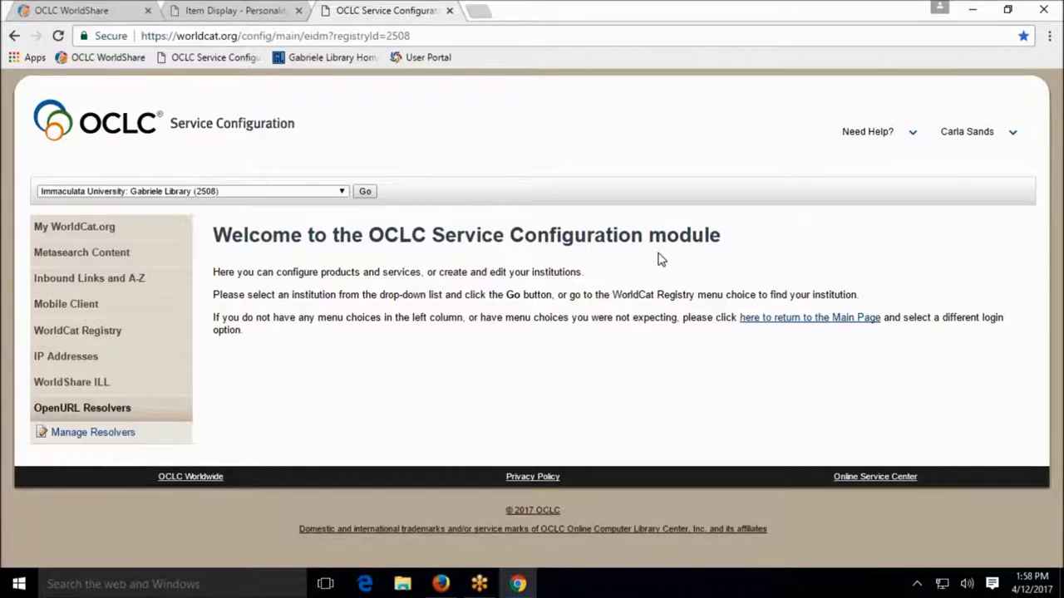
{"action": "left_click", "coordinate": [73, 379]}
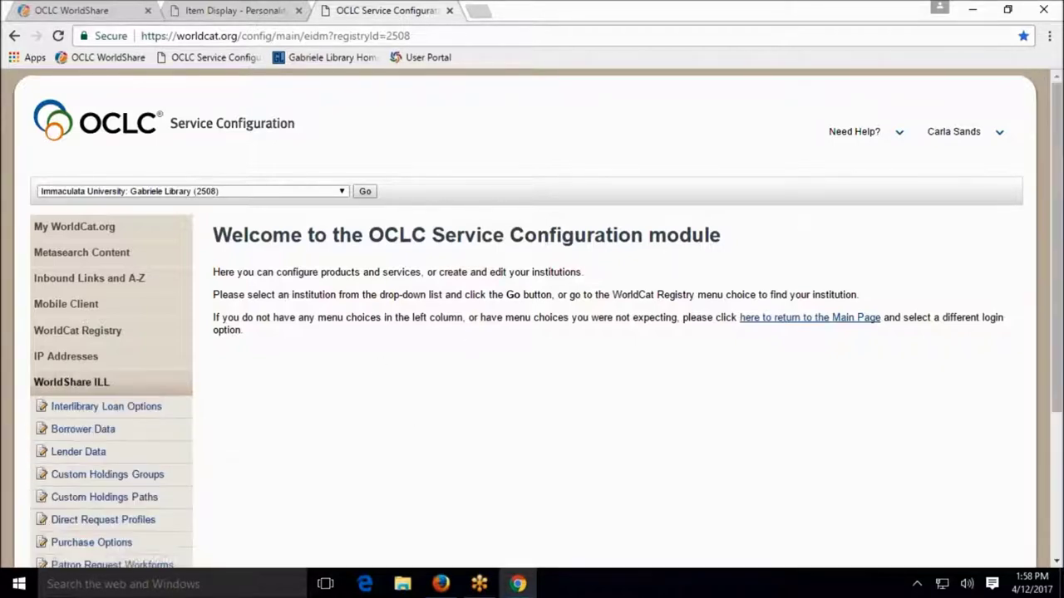
{"action": "scroll", "coordinate": [213, 382], "scroll_direction": "down", "scroll_amount": 3}
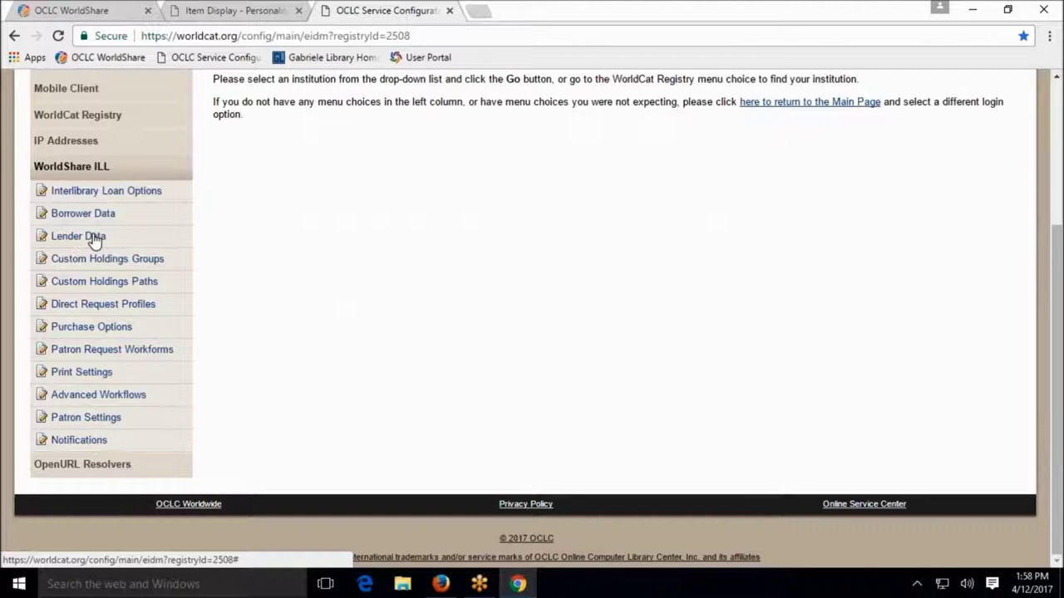
Open Interlibrary Loan Options and review its settings from Persistence Setting through WorldShare Circulation Integration.
{"action": "left_click", "coordinate": [125, 192]}
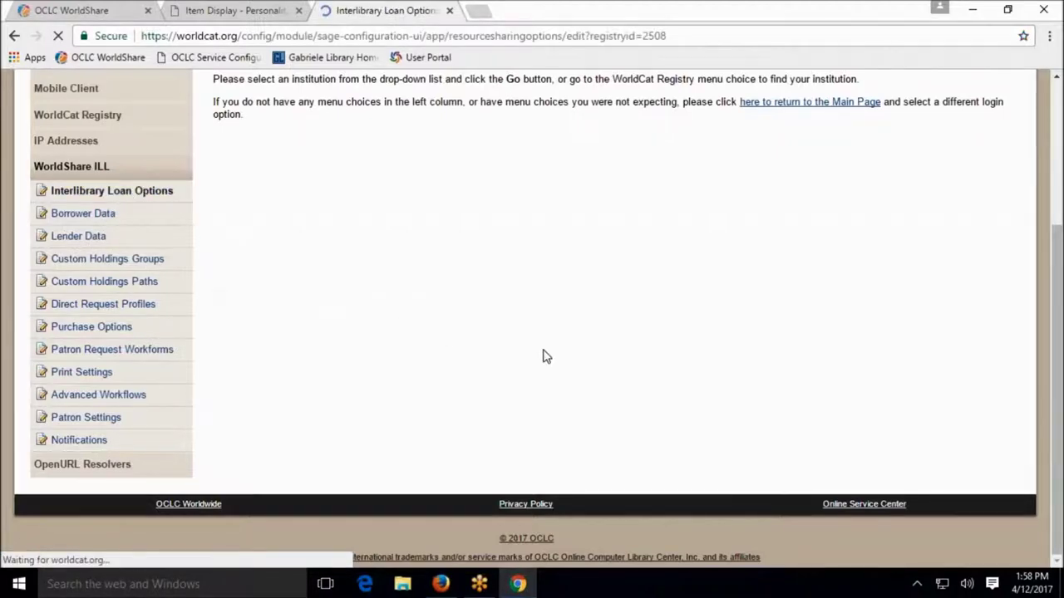
{"action": "scroll", "coordinate": [568, 370], "scroll_direction": "down", "scroll_amount": 3}
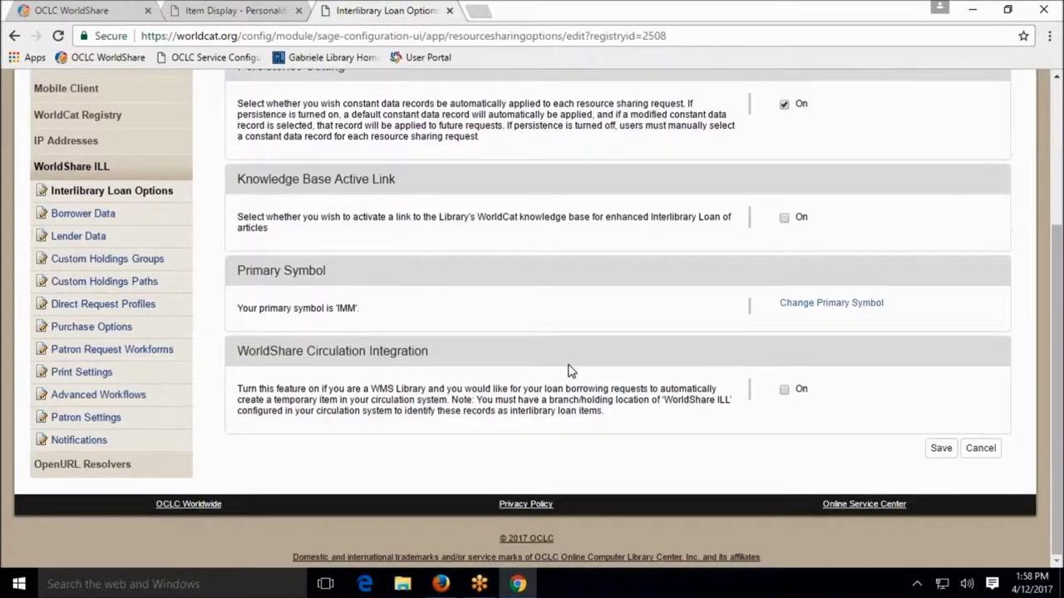
{"action": "scroll", "coordinate": [561, 363], "scroll_direction": "up", "scroll_amount": 3}
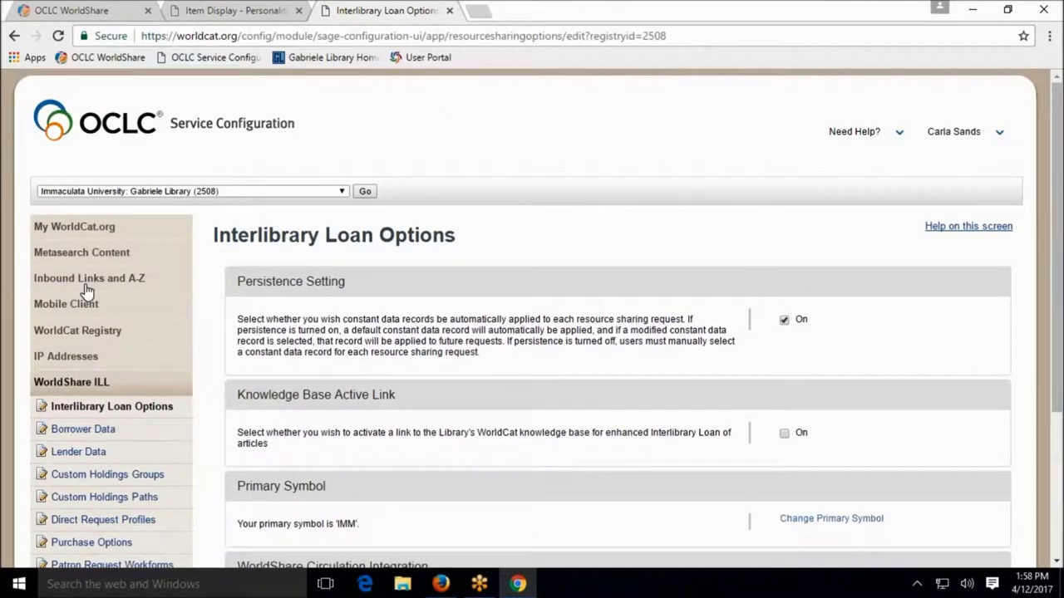
{"action": "scroll", "coordinate": [126, 358], "scroll_direction": "down", "scroll_amount": 3}
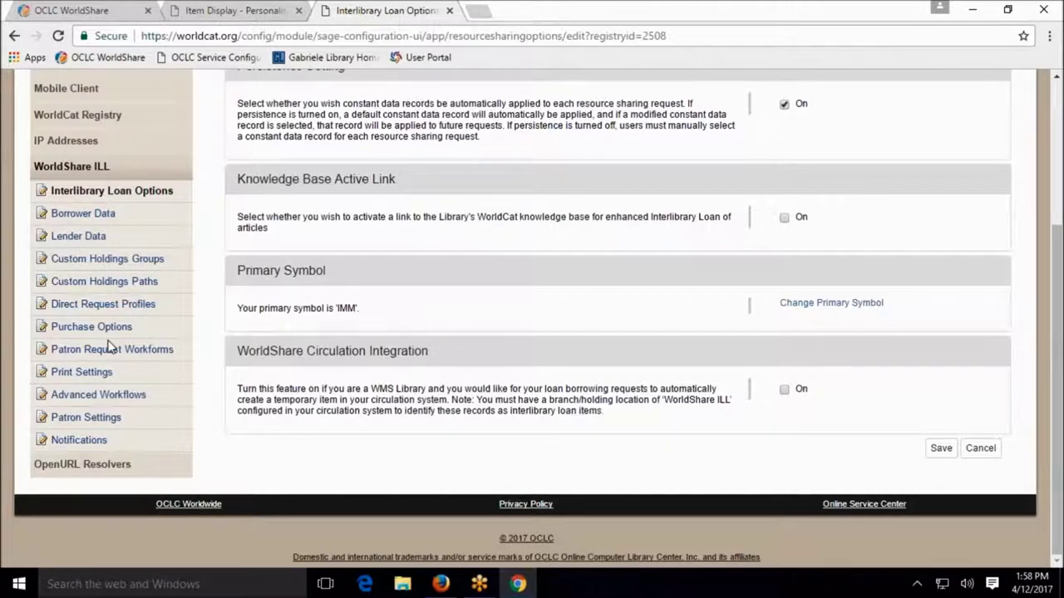
Open Advanced Workflows and review its lending, document delivery, proven senders and copyright settings.
{"action": "left_click", "coordinate": [105, 401]}
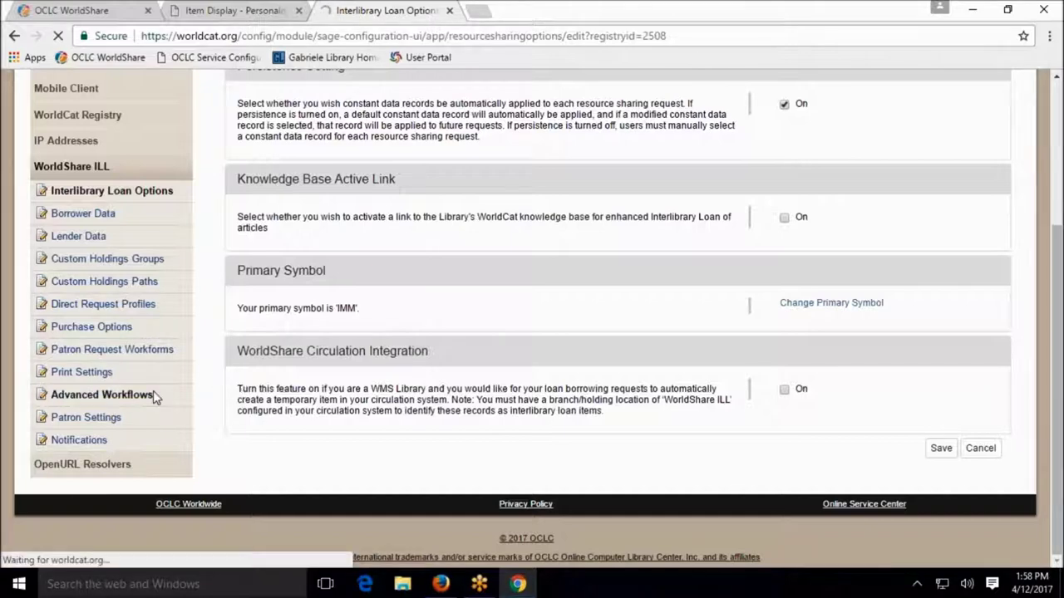
{"action": "scroll", "coordinate": [149, 392], "scroll_direction": "down", "scroll_amount": 5}
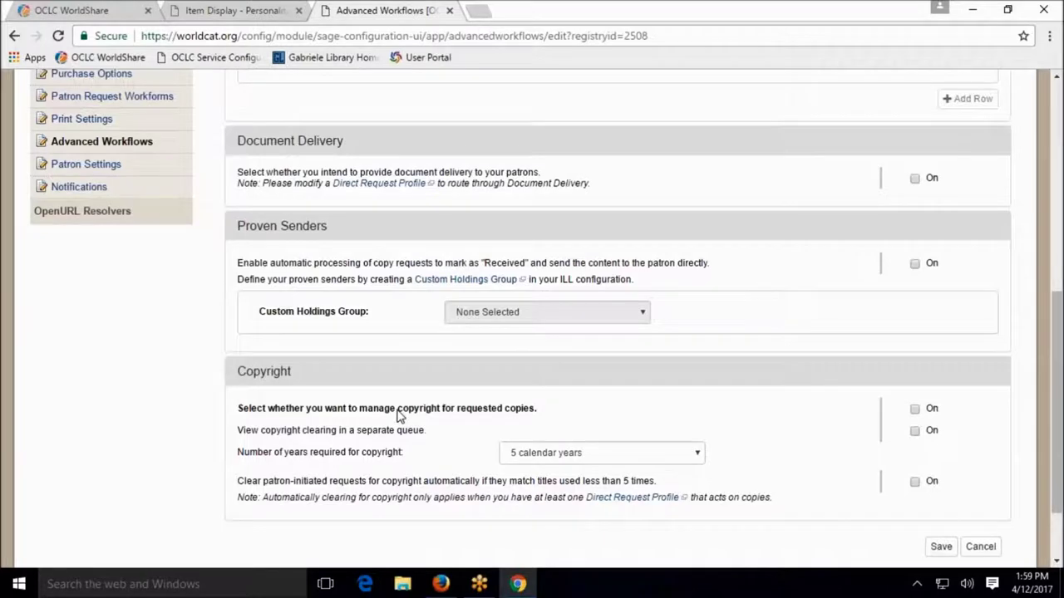
{"action": "scroll", "coordinate": [186, 357], "scroll_direction": "up", "scroll_amount": 1}
{"action": "scroll", "coordinate": [186, 358], "scroll_direction": "up", "scroll_amount": 3}
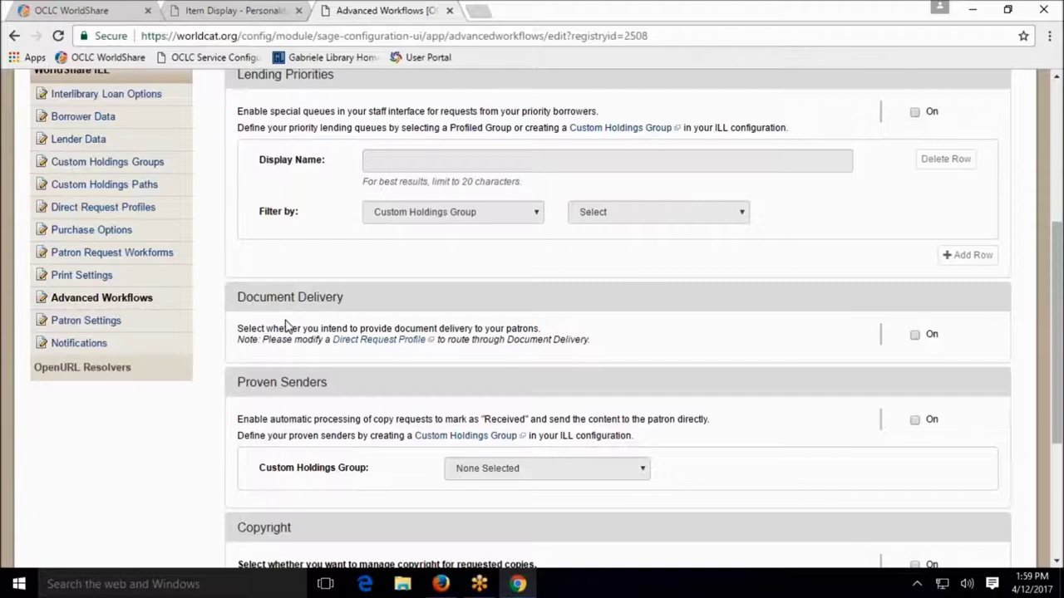
{"action": "scroll", "coordinate": [166, 337], "scroll_direction": "up", "scroll_amount": 2}
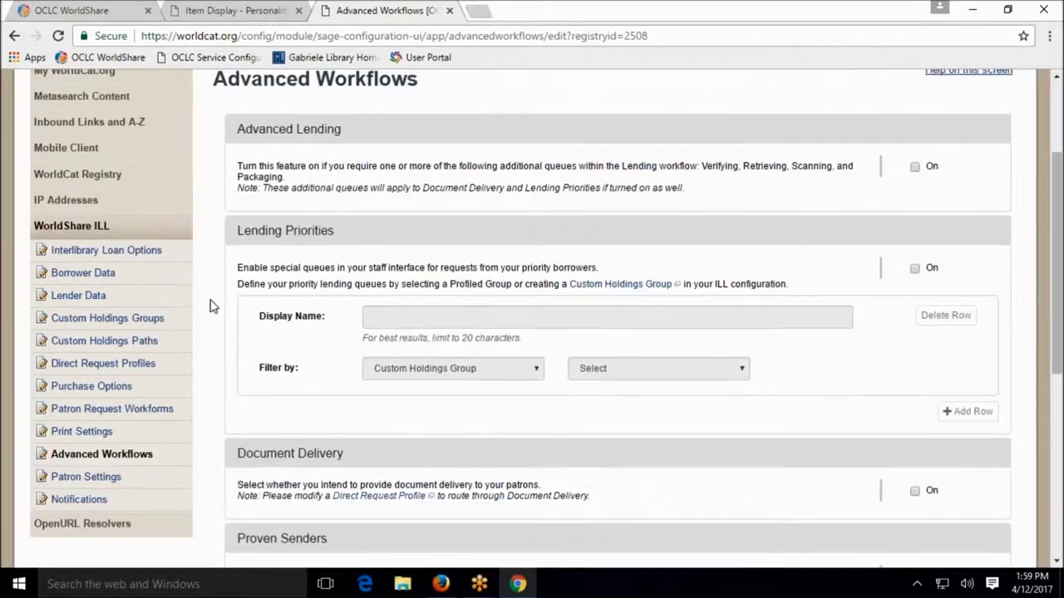
{"action": "scroll", "coordinate": [212, 303], "scroll_direction": "up", "scroll_amount": 1}
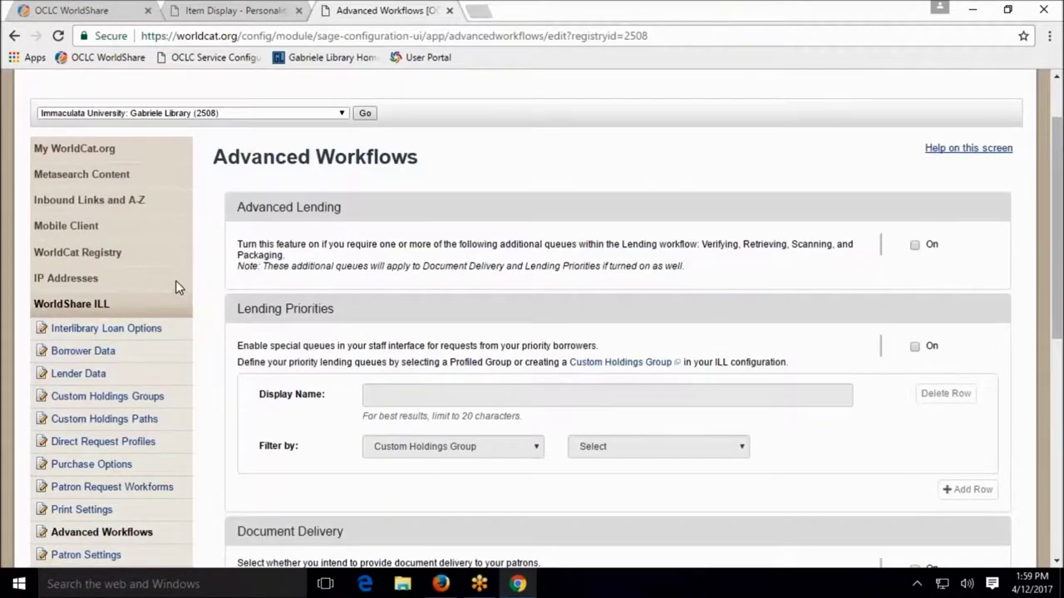
{"action": "scroll", "coordinate": [176, 286], "scroll_direction": "up", "scroll_amount": 1}
{"action": "scroll", "coordinate": [176, 287], "scroll_direction": "down", "scroll_amount": 2}
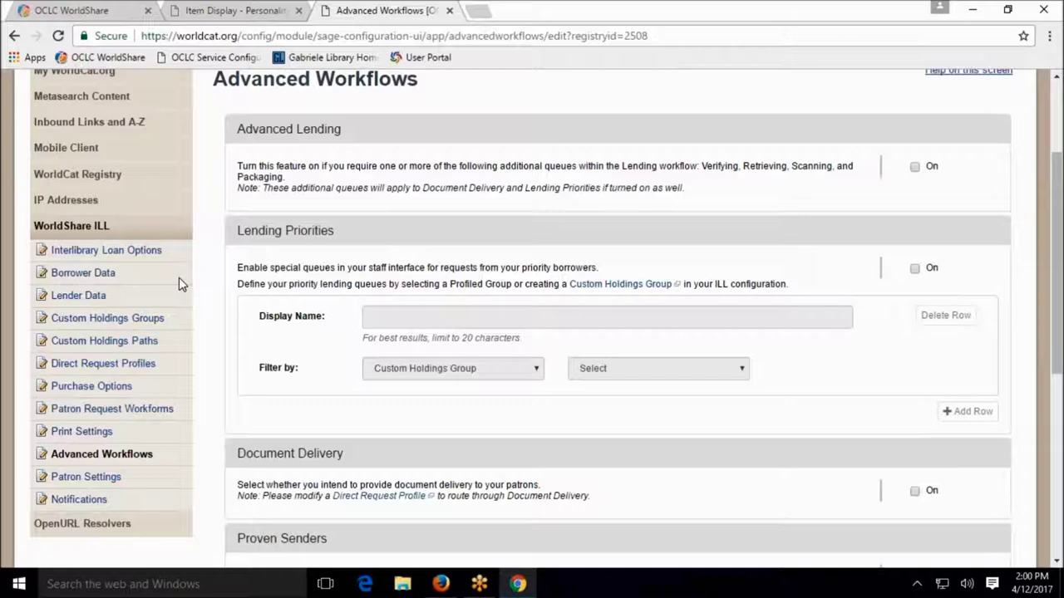
{"action": "scroll", "coordinate": [179, 277], "scroll_direction": "up", "scroll_amount": 1}
{"action": "scroll", "coordinate": [177, 280], "scroll_direction": "down", "scroll_amount": 2}
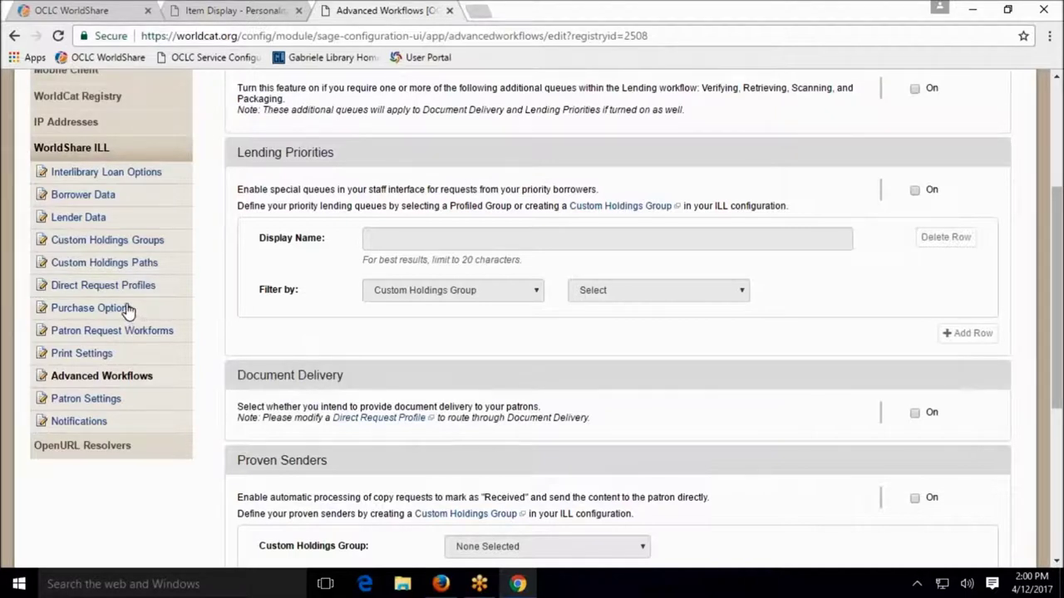
{"action": "scroll", "coordinate": [127, 308], "scroll_direction": "up", "scroll_amount": 1}
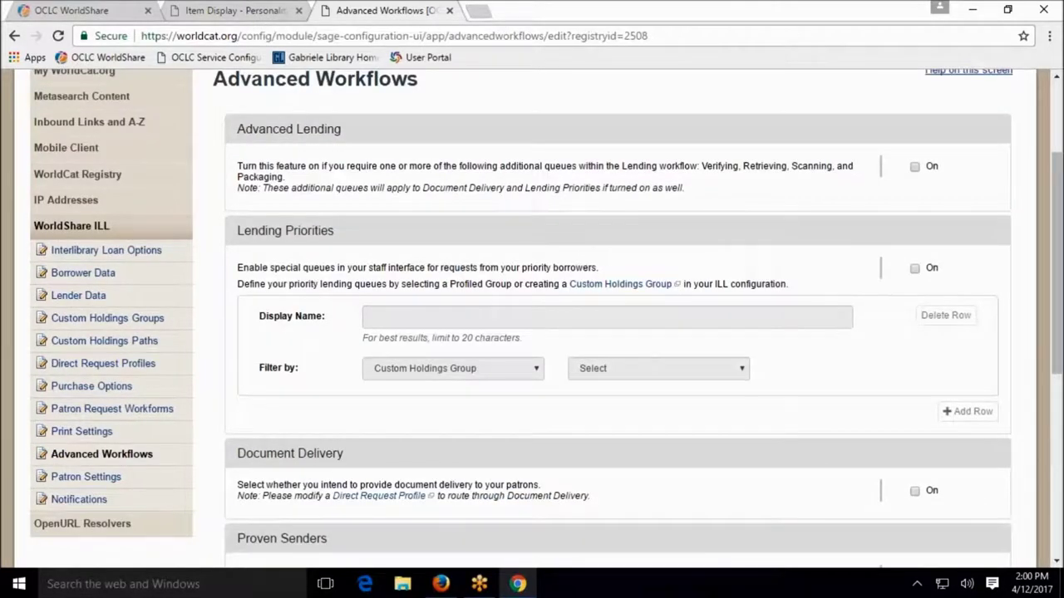
{"action": "scroll", "coordinate": [532, 316], "scroll_direction": "down", "scroll_amount": 1}
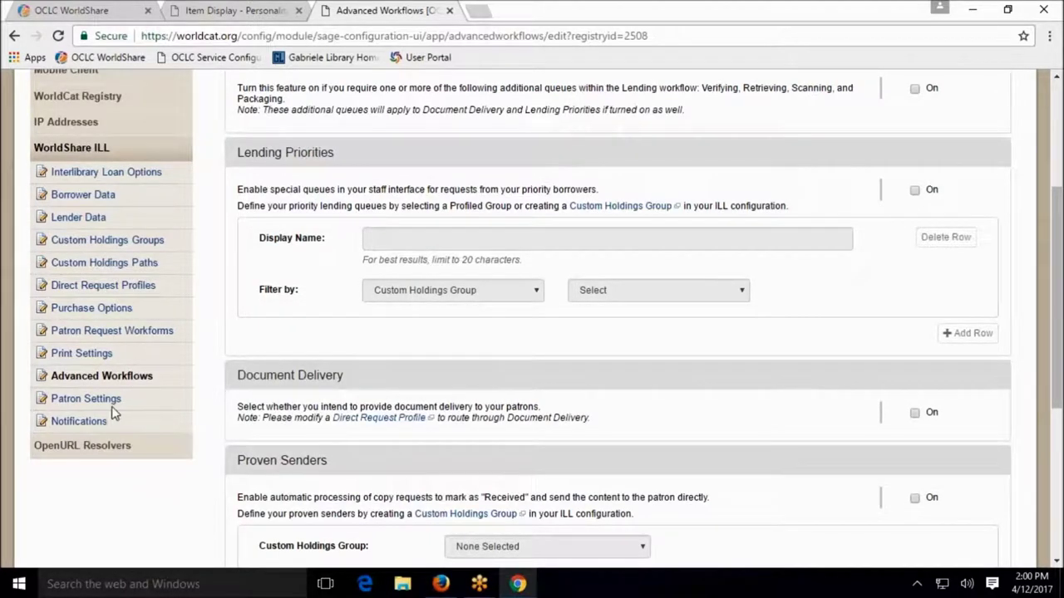
{"action": "scroll", "coordinate": [119, 399], "scroll_direction": "up", "scroll_amount": 2}
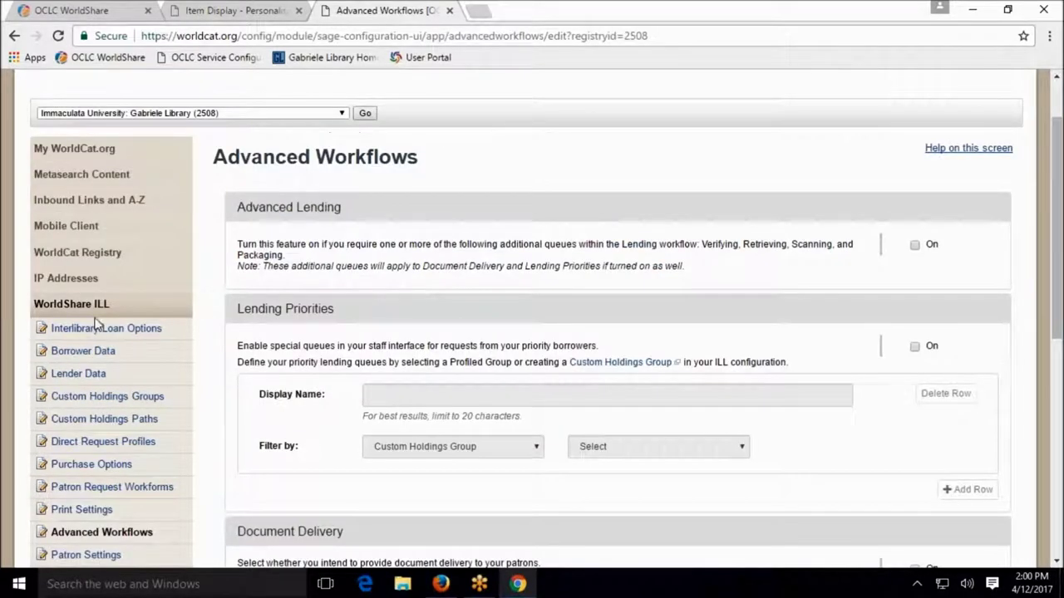
{"action": "scroll", "coordinate": [176, 337], "scroll_direction": "down", "scroll_amount": 1}
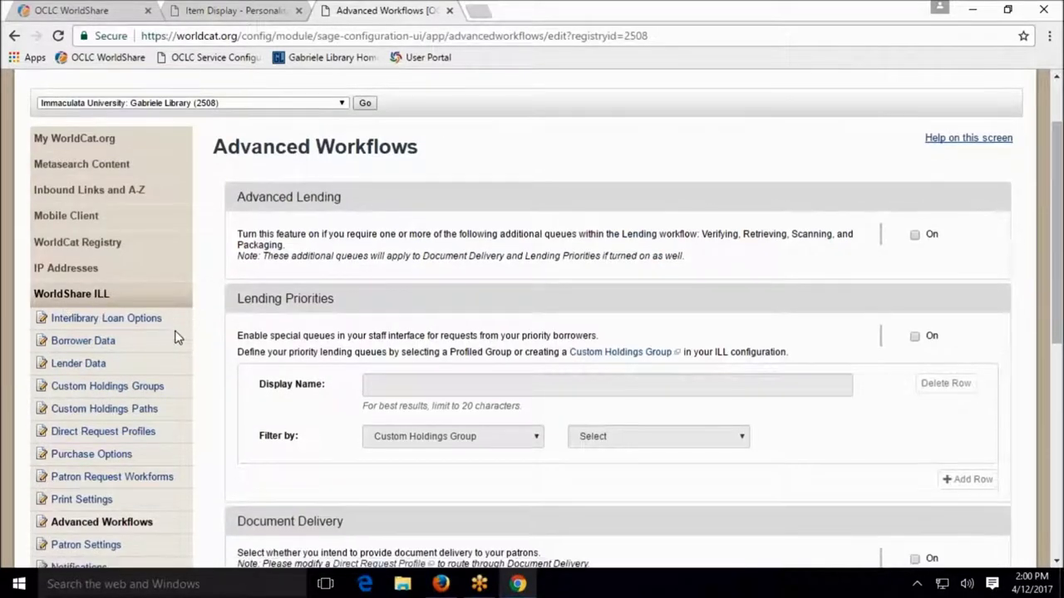
{"action": "scroll", "coordinate": [166, 332], "scroll_direction": "down", "scroll_amount": 1}
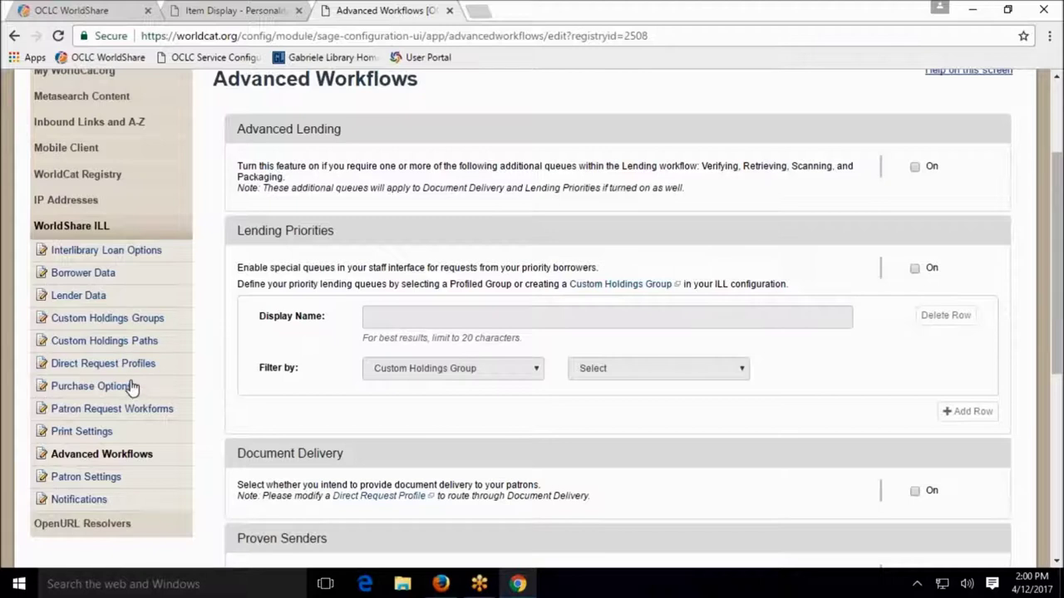
{"action": "scroll", "coordinate": [130, 387], "scroll_direction": "up", "scroll_amount": 1}
{"action": "scroll", "coordinate": [143, 368], "scroll_direction": "up", "scroll_amount": 1}
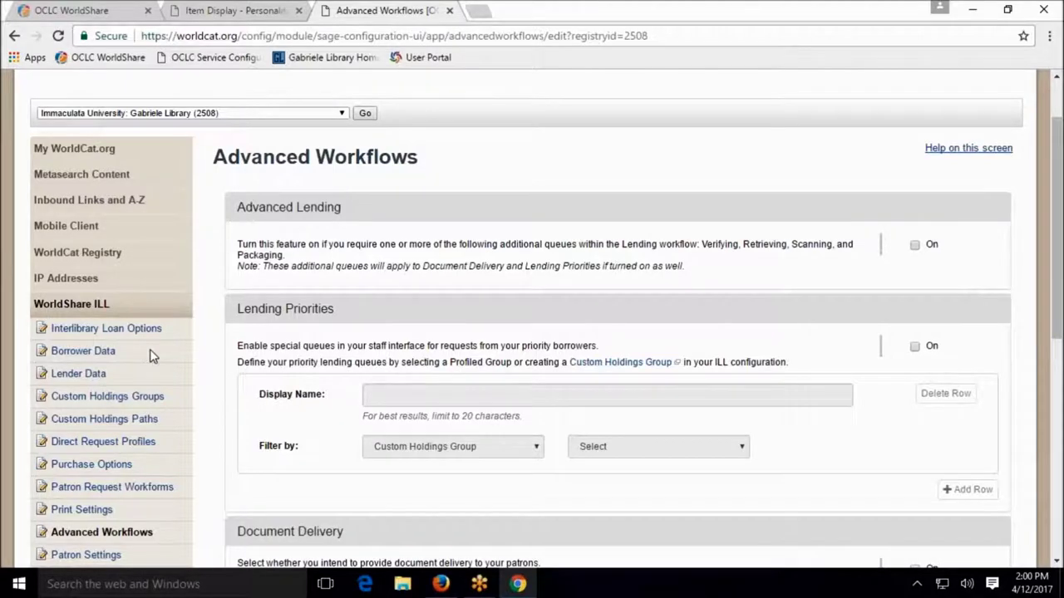
{"action": "scroll", "coordinate": [151, 351], "scroll_direction": "down", "scroll_amount": 2}
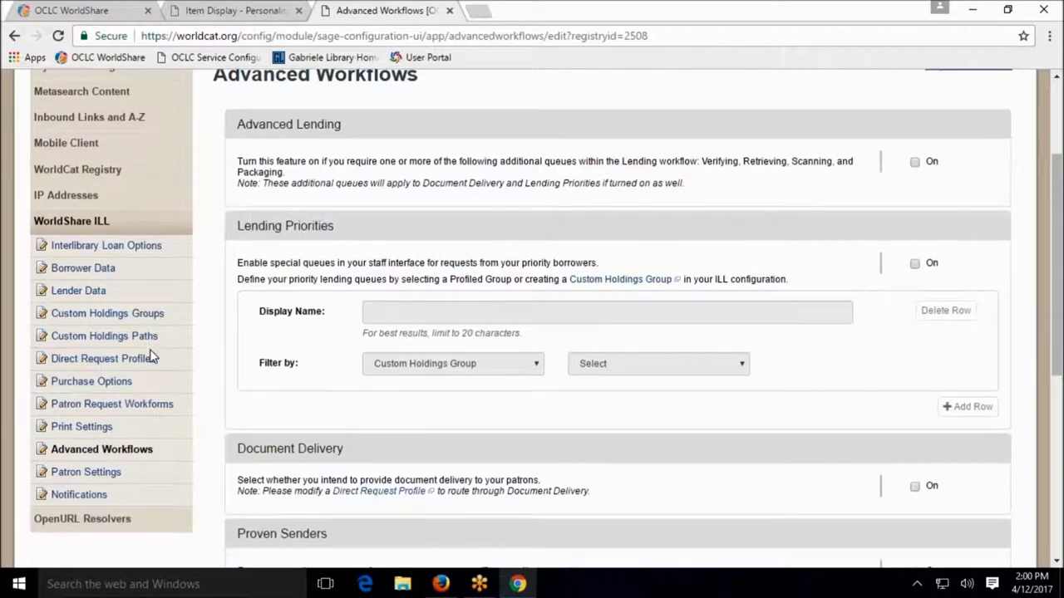
{"action": "scroll", "coordinate": [150, 349], "scroll_direction": "down", "scroll_amount": 2}
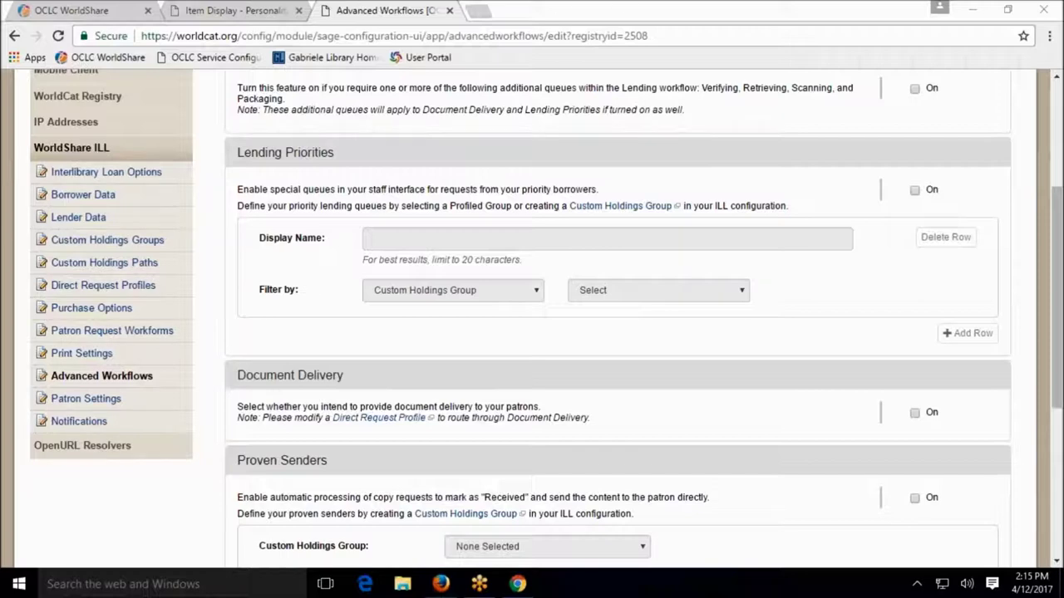
Open the Gabriele Library home page in a new browser tab and view its IUshare interlibrary loan announcement.
{"action": "left_click", "coordinate": [470, 10]}
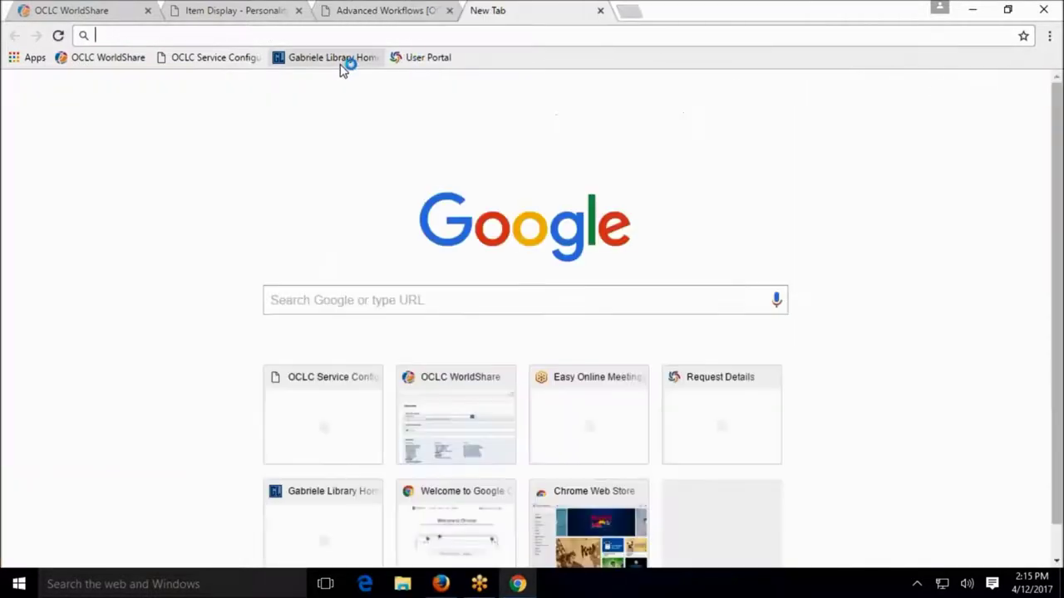
{"action": "left_click", "coordinate": [338, 62]}
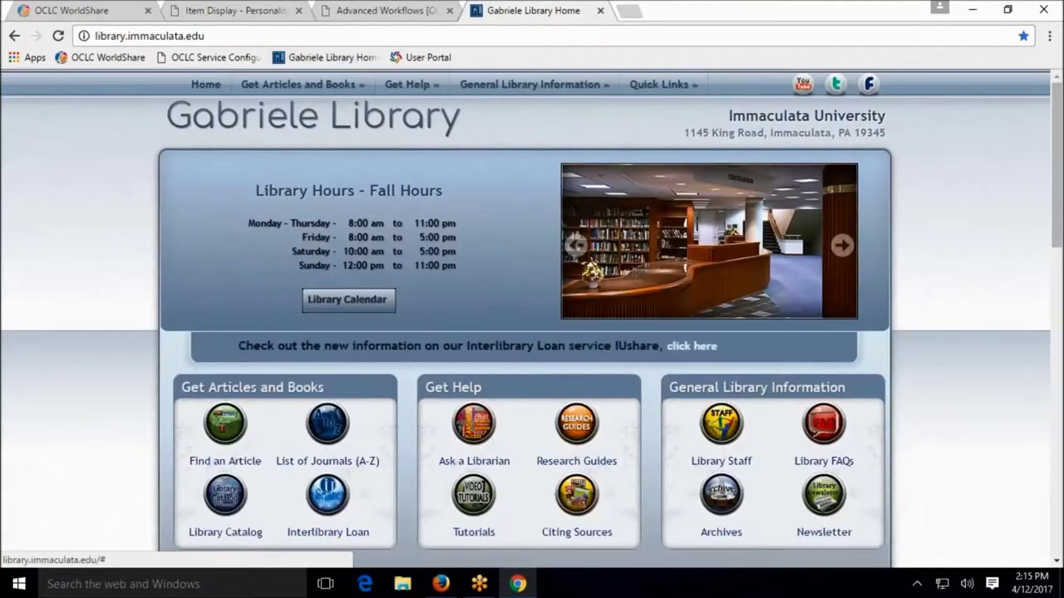
{"action": "scroll", "coordinate": [634, 313], "scroll_direction": "down", "scroll_amount": 6}
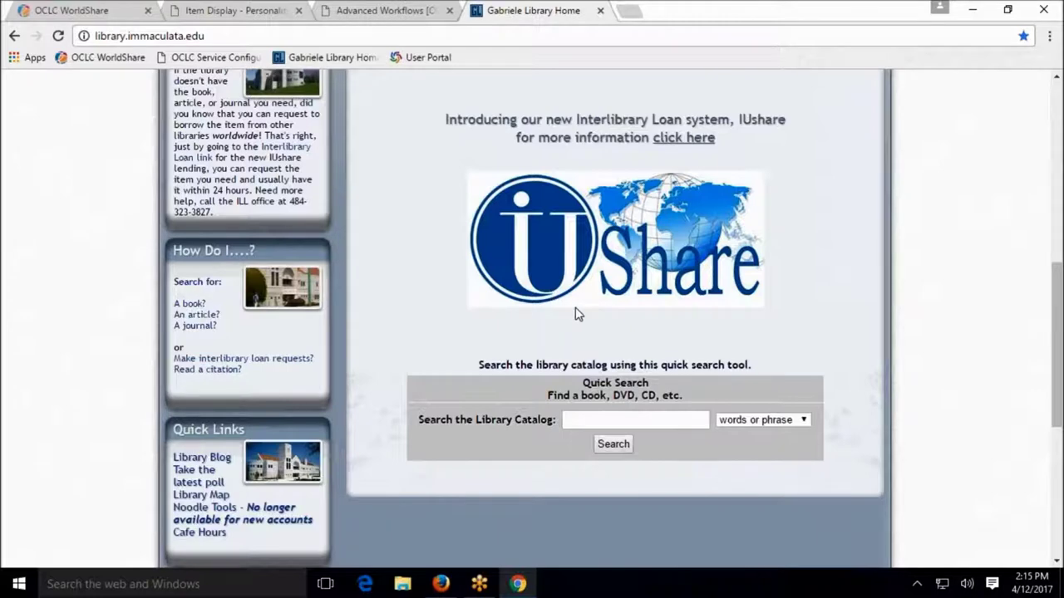
{"action": "scroll", "coordinate": [475, 308], "scroll_direction": "up", "scroll_amount": 4}
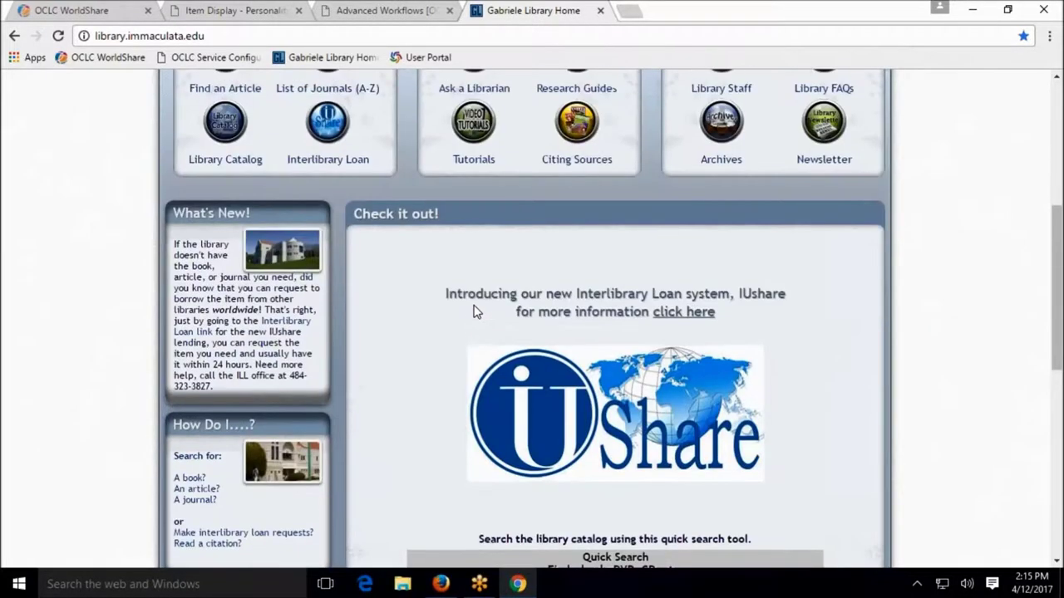
{"action": "scroll", "coordinate": [475, 297], "scroll_direction": "up", "scroll_amount": 3}
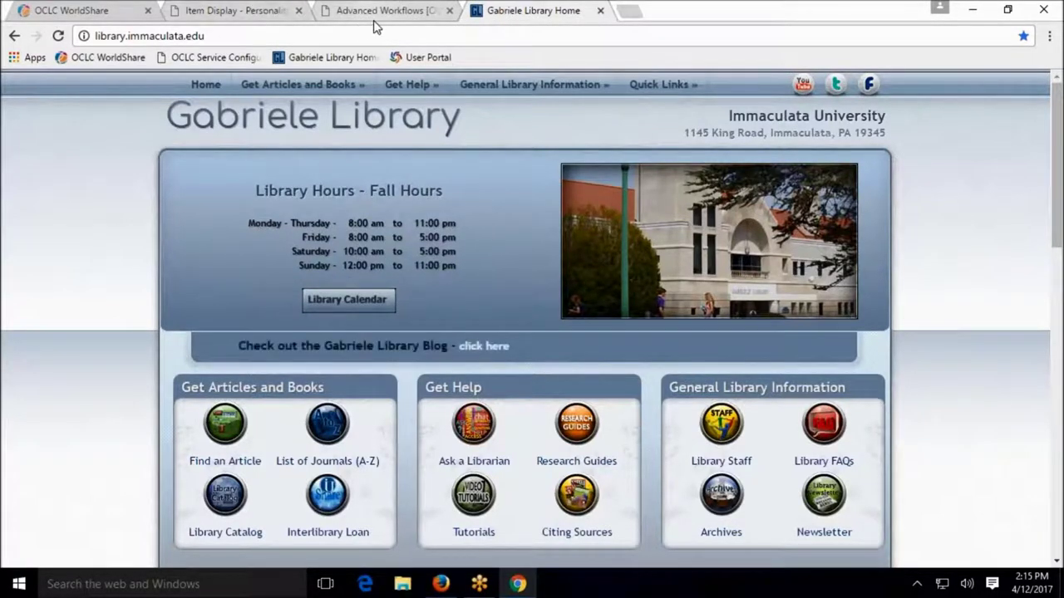
{"action": "scroll", "coordinate": [540, 137], "scroll_direction": "down", "scroll_amount": 5}
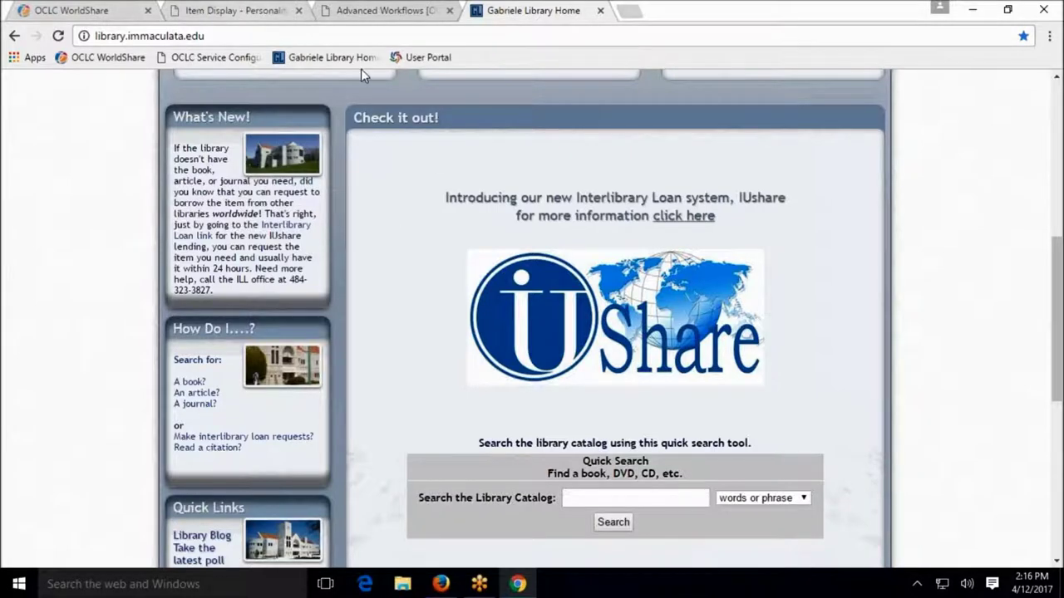
Return to WorldShare, expand the Print Queue and open the lending Shipping Labels queue.
{"action": "left_click", "coordinate": [103, 11]}
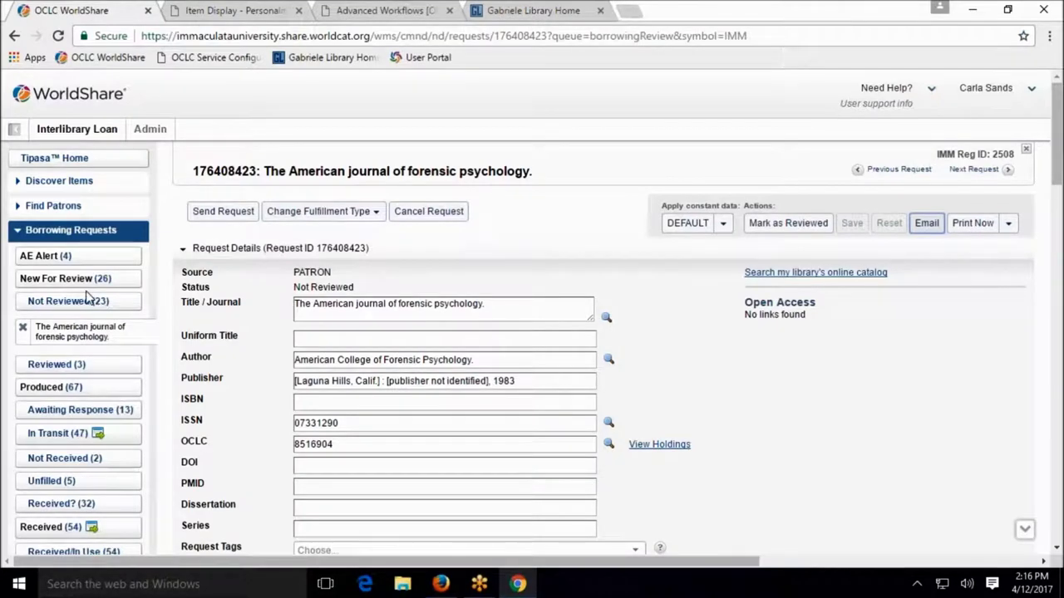
{"action": "scroll", "coordinate": [66, 283], "scroll_direction": "down", "scroll_amount": 5}
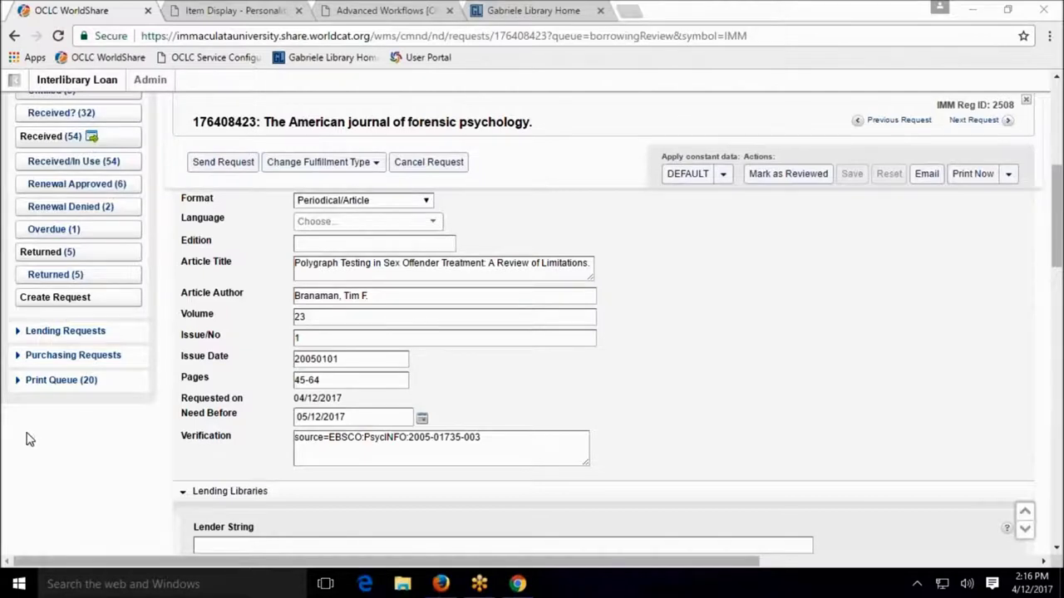
{"action": "scroll", "coordinate": [29, 437], "scroll_direction": "up", "scroll_amount": 2}
{"action": "left_click", "coordinate": [58, 539]}
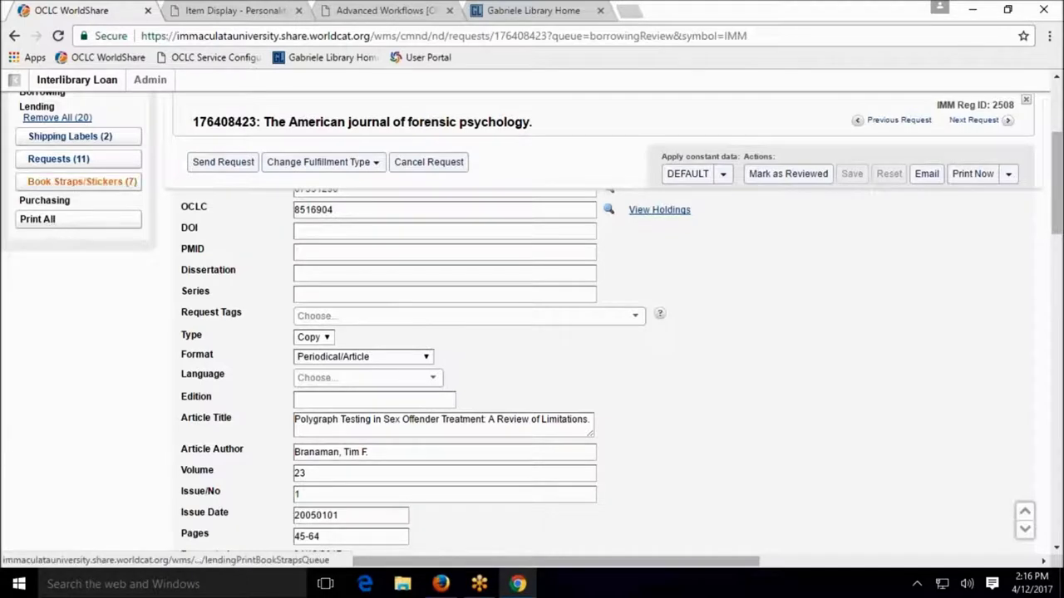
{"action": "left_click", "coordinate": [69, 136]}
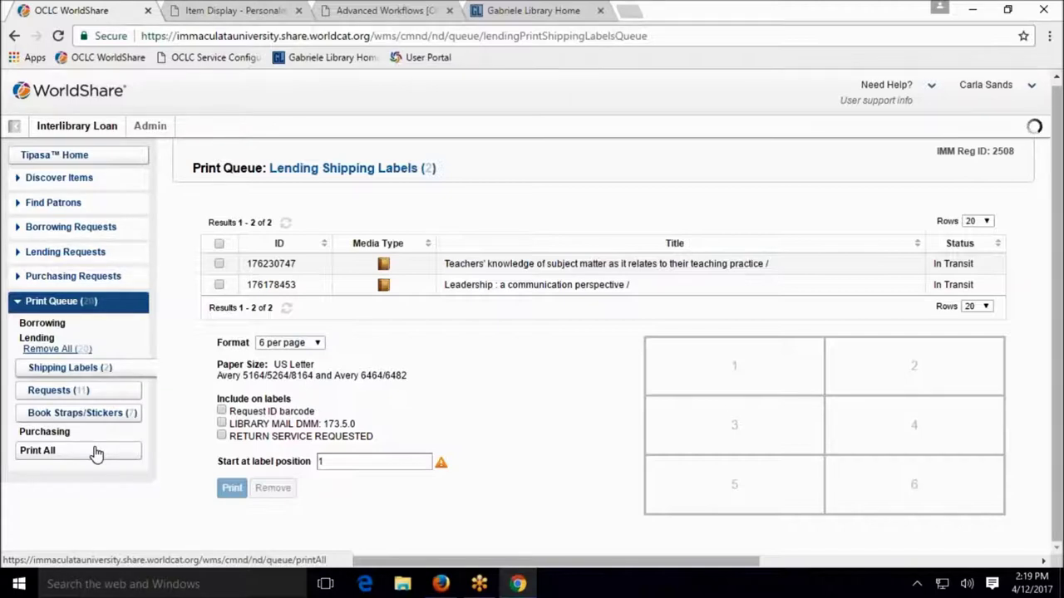
Return to the Gabriele Library home page and open its Interlibrary Loan page.
{"action": "left_click", "coordinate": [507, 18]}
{"action": "scroll", "coordinate": [437, 316], "scroll_direction": "up", "scroll_amount": 3}
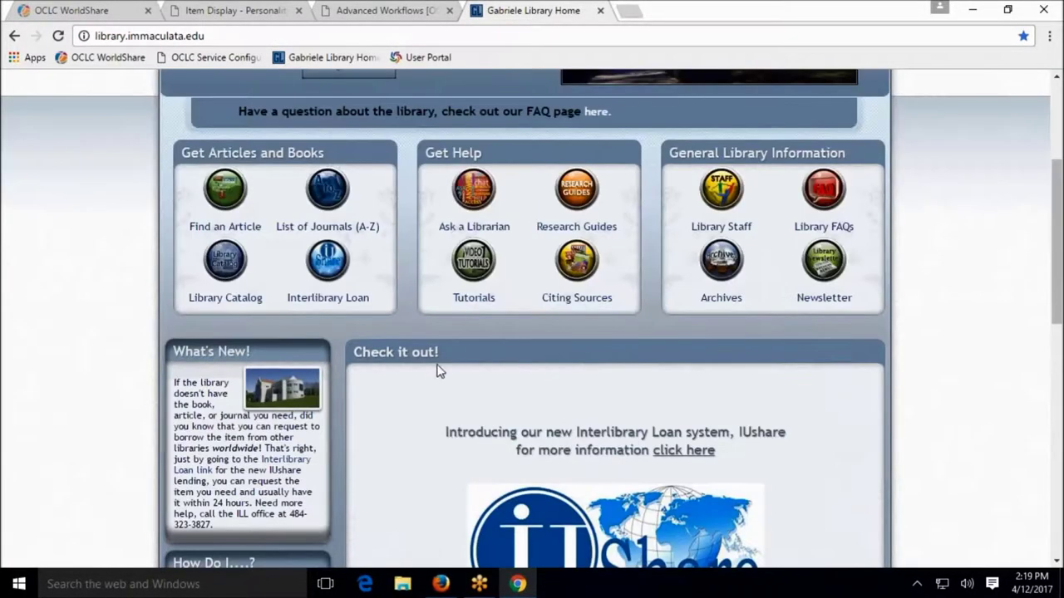
{"action": "scroll", "coordinate": [438, 370], "scroll_direction": "down", "scroll_amount": 1}
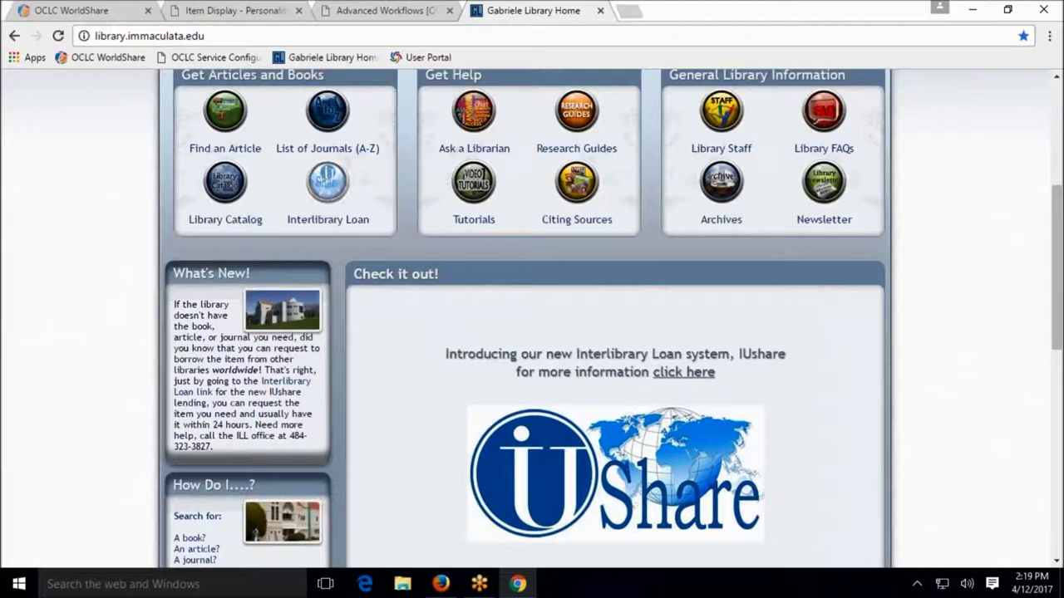
{"action": "left_click", "coordinate": [328, 182]}
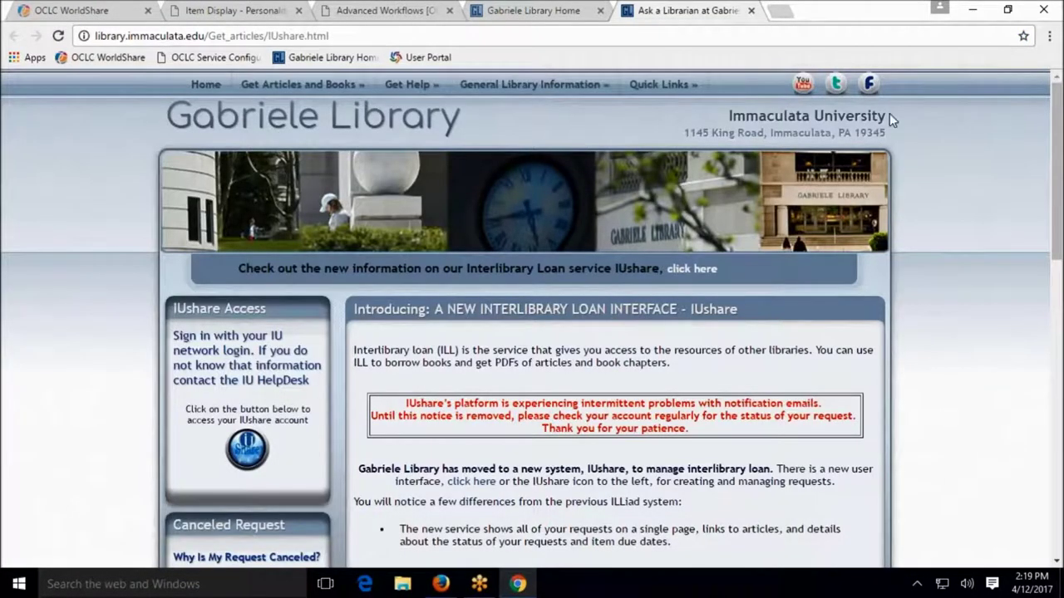
Read the IUshare page, including its account access, canceled request reasons, list of service changes and FAQs section.
{"action": "scroll", "coordinate": [413, 364], "scroll_direction": "down", "scroll_amount": 2}
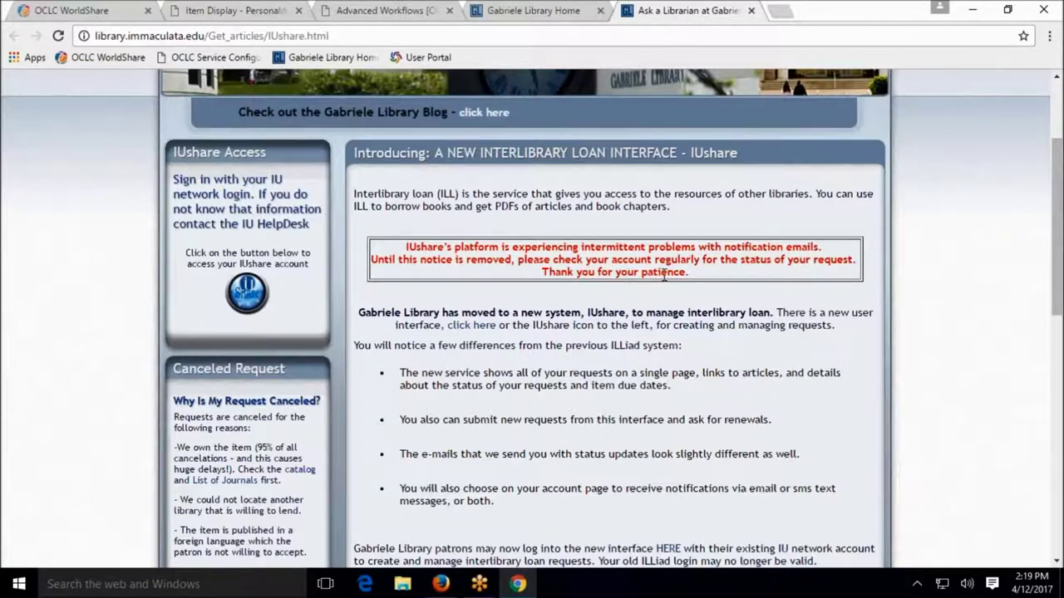
{"action": "scroll", "coordinate": [667, 274], "scroll_direction": "down", "scroll_amount": 2}
{"action": "scroll", "coordinate": [524, 328], "scroll_direction": "down", "scroll_amount": 2}
{"action": "scroll", "coordinate": [523, 328], "scroll_direction": "up", "scroll_amount": 3}
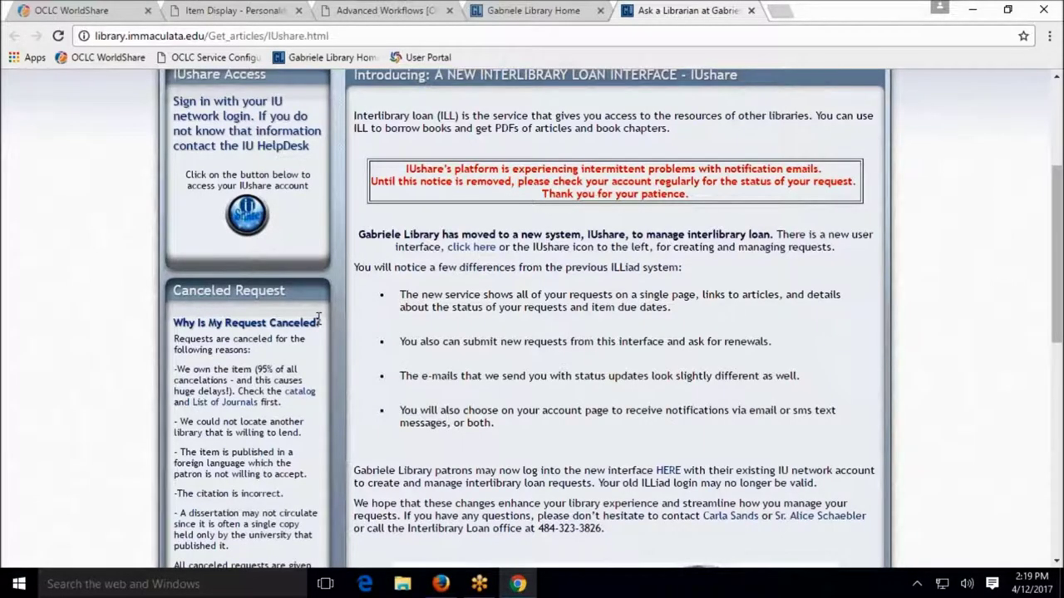
{"action": "scroll", "coordinate": [319, 316], "scroll_direction": "up", "scroll_amount": 1}
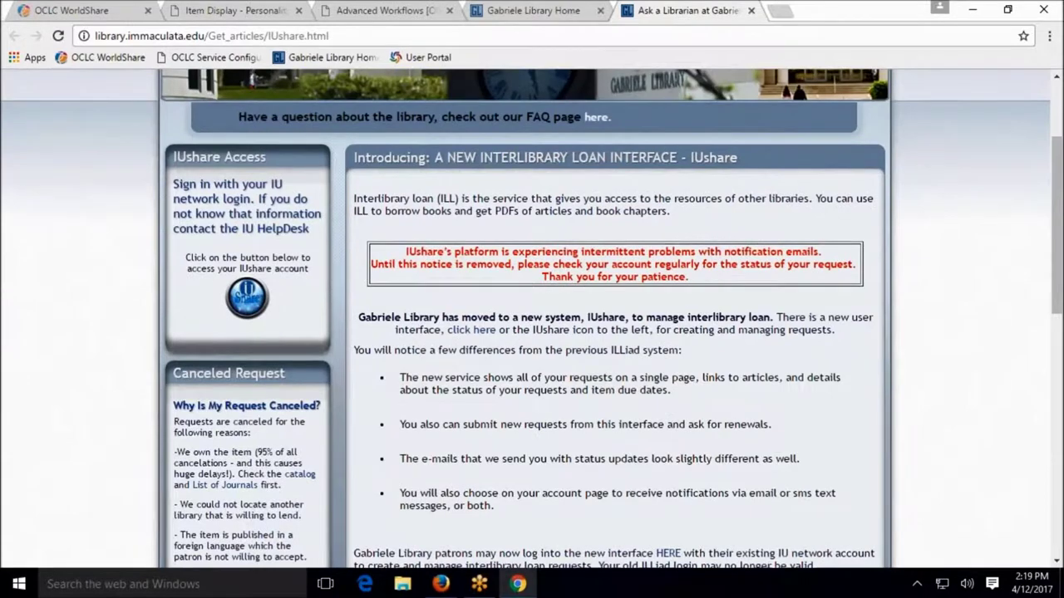
{"action": "scroll", "coordinate": [461, 341], "scroll_direction": "up", "scroll_amount": 1}
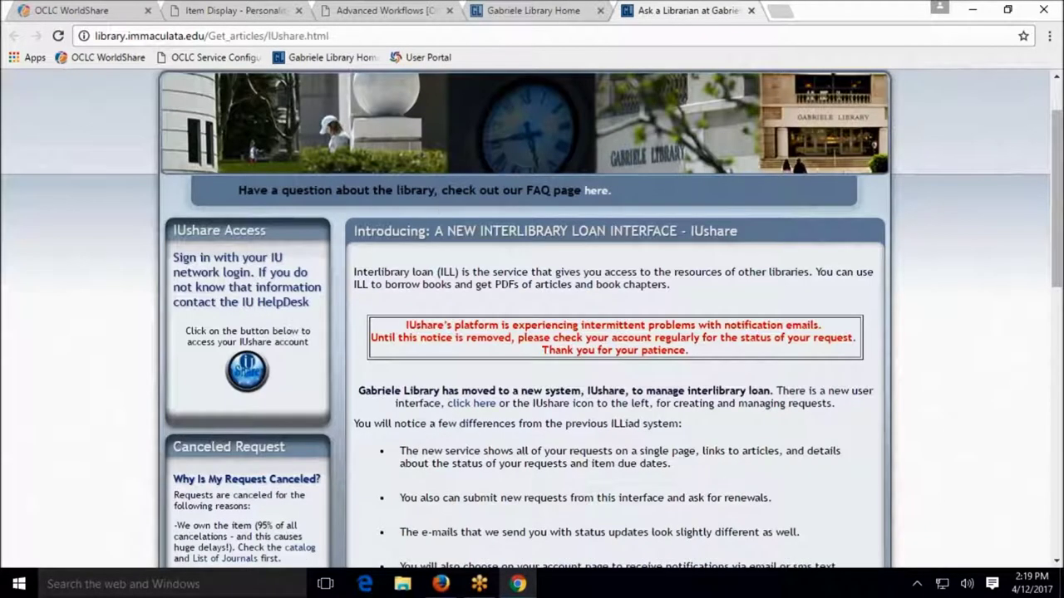
{"action": "scroll", "coordinate": [532, 409], "scroll_direction": "down", "scroll_amount": 2}
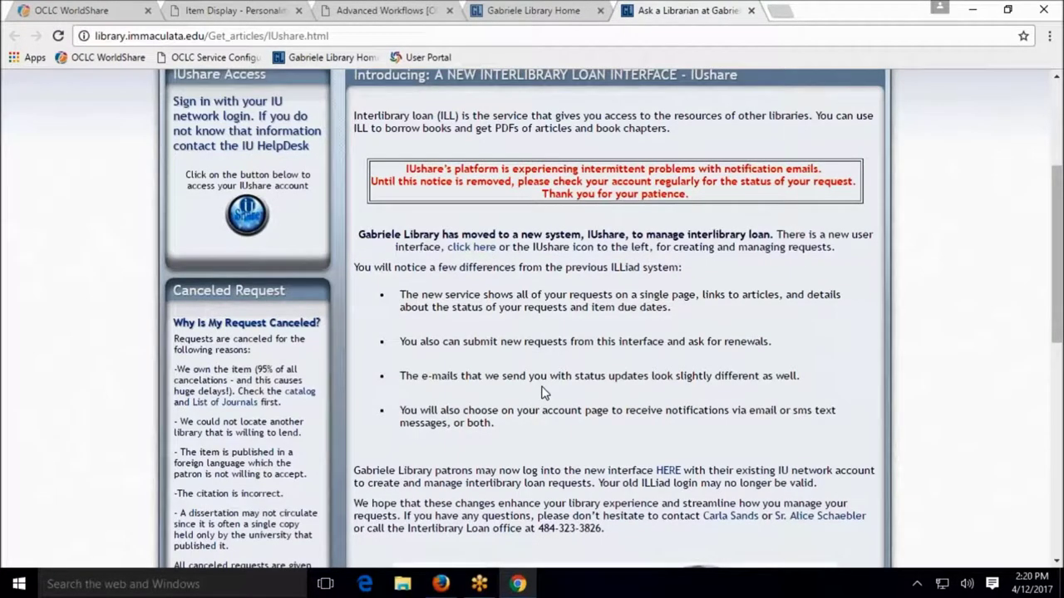
{"action": "scroll", "coordinate": [472, 410], "scroll_direction": "down", "scroll_amount": 3}
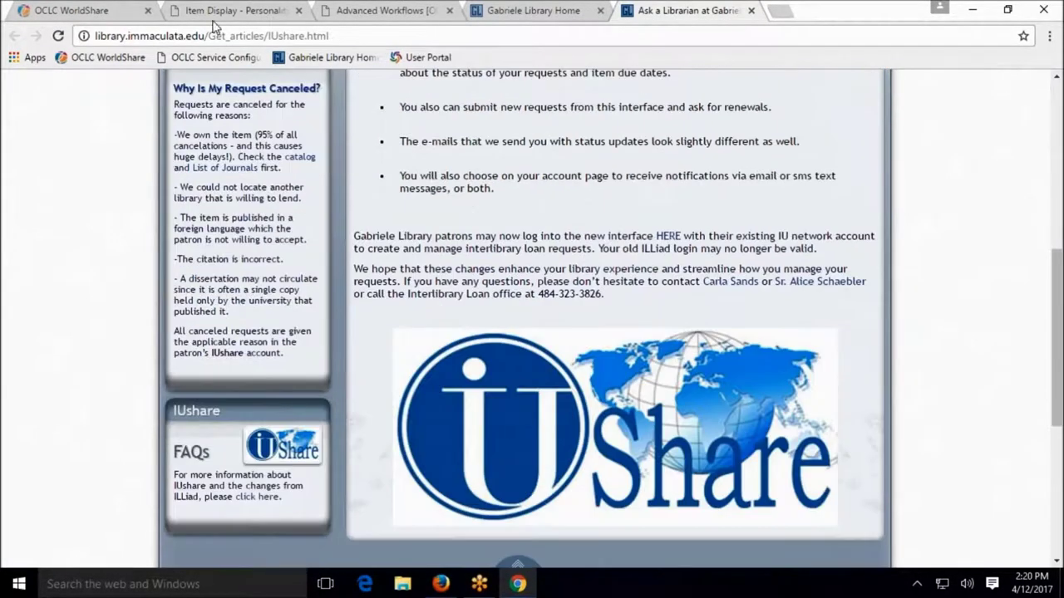
Close both Gabriele Library pages and look over the lending settings in Advanced Workflows.
{"action": "left_click", "coordinate": [602, 12]}
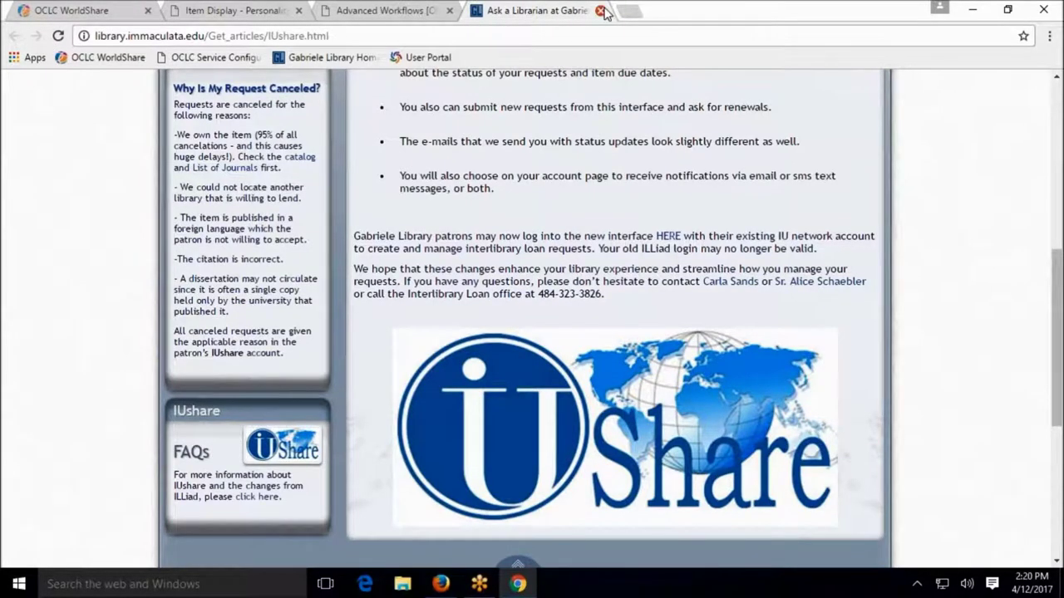
{"action": "left_click", "coordinate": [602, 12]}
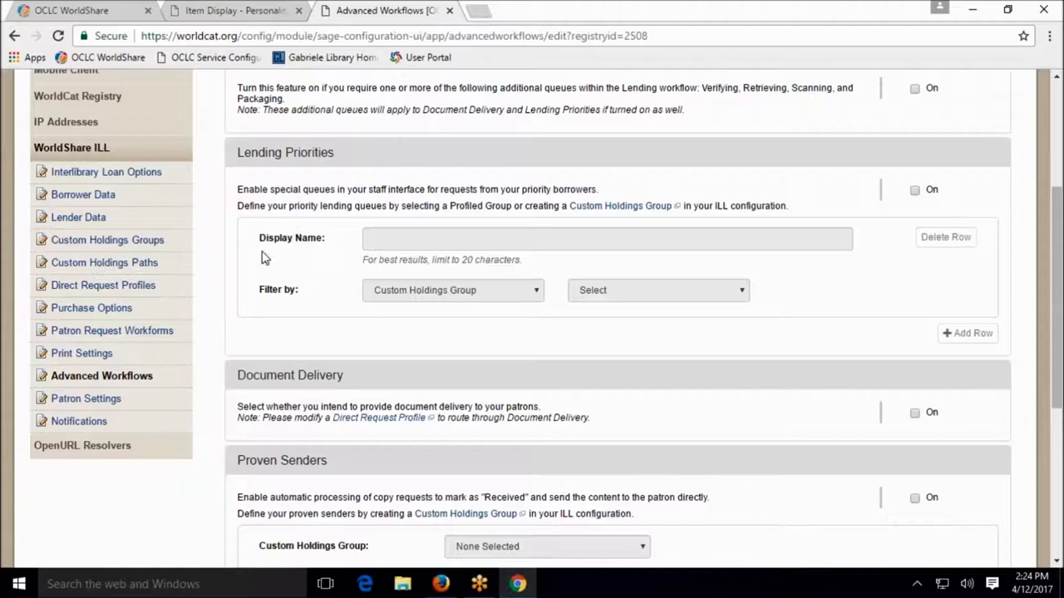
{"action": "scroll", "coordinate": [114, 398], "scroll_direction": "up", "scroll_amount": 3}
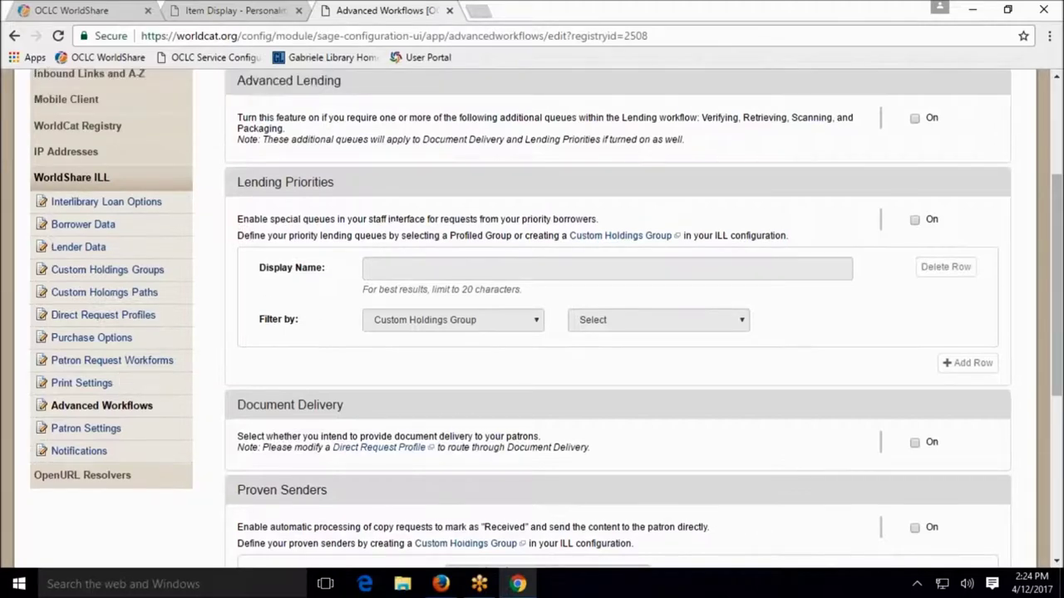
{"action": "scroll", "coordinate": [120, 337], "scroll_direction": "down", "scroll_amount": 3}
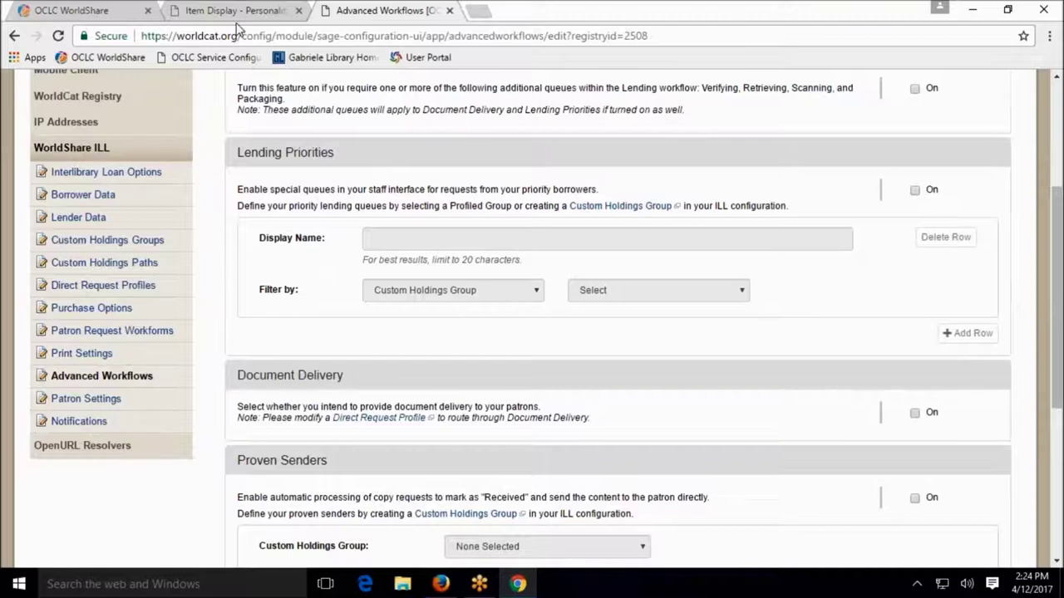
Open the Gabriele Library's Interlibrary Loan page from a new browser tab and sign in to the IUshare account with the saved credentials.
{"action": "left_click", "coordinate": [480, 12]}
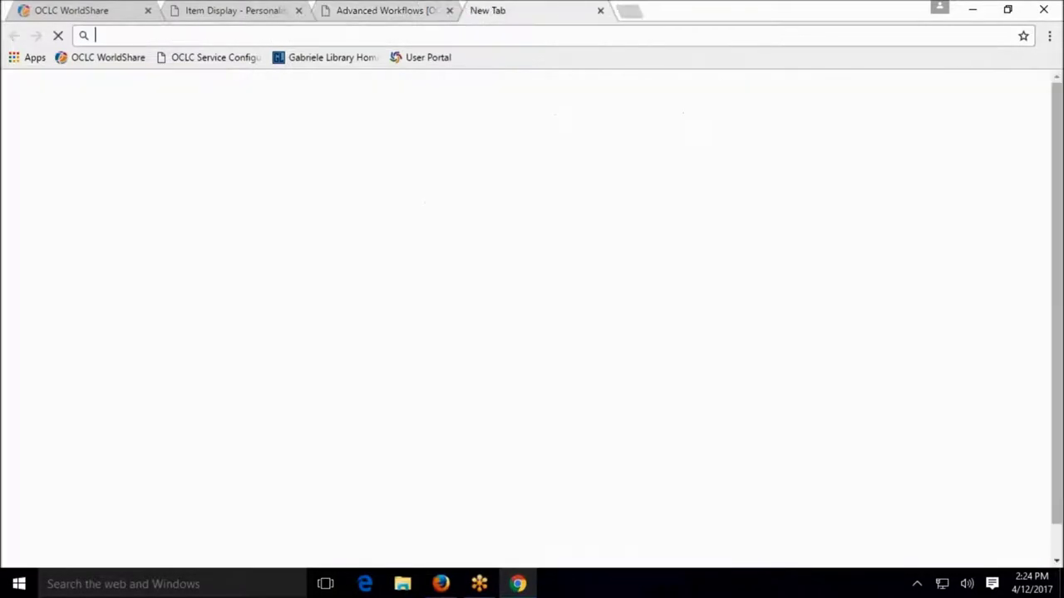
{"action": "left_click", "coordinate": [328, 57]}
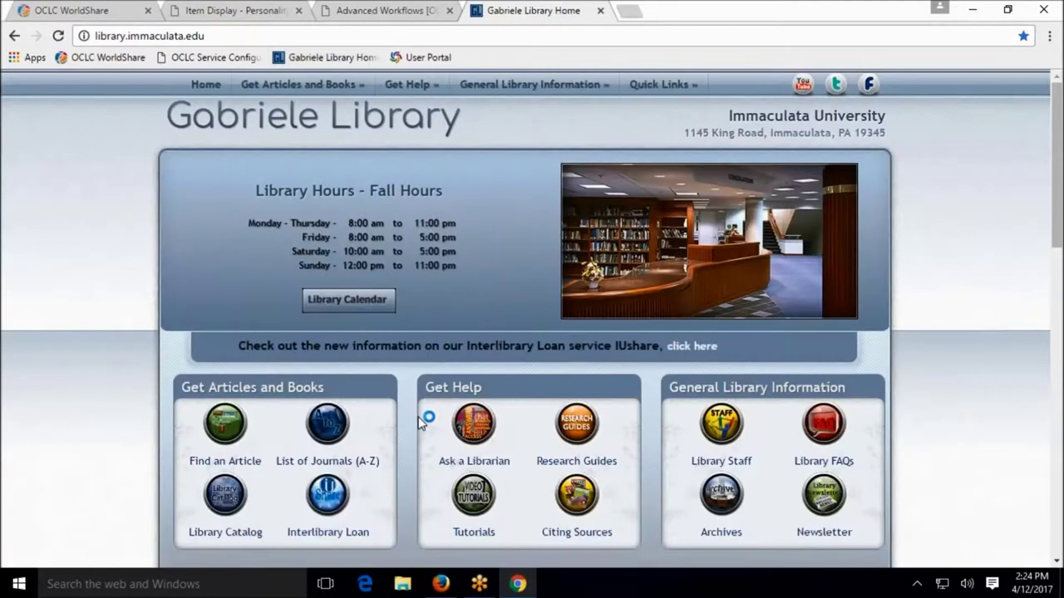
{"action": "left_click", "coordinate": [329, 497]}
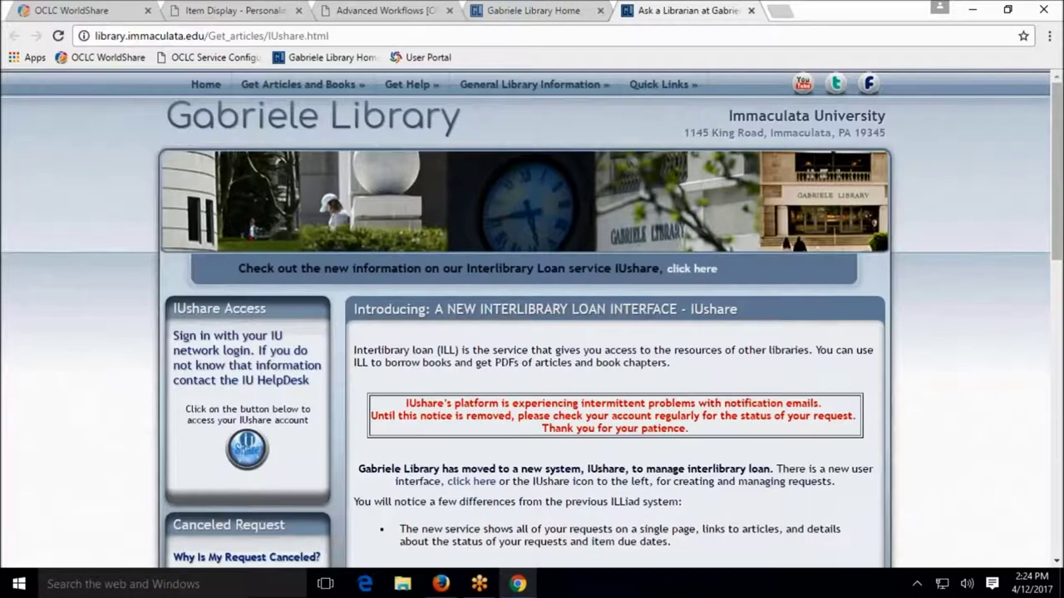
{"action": "left_click", "coordinate": [246, 449]}
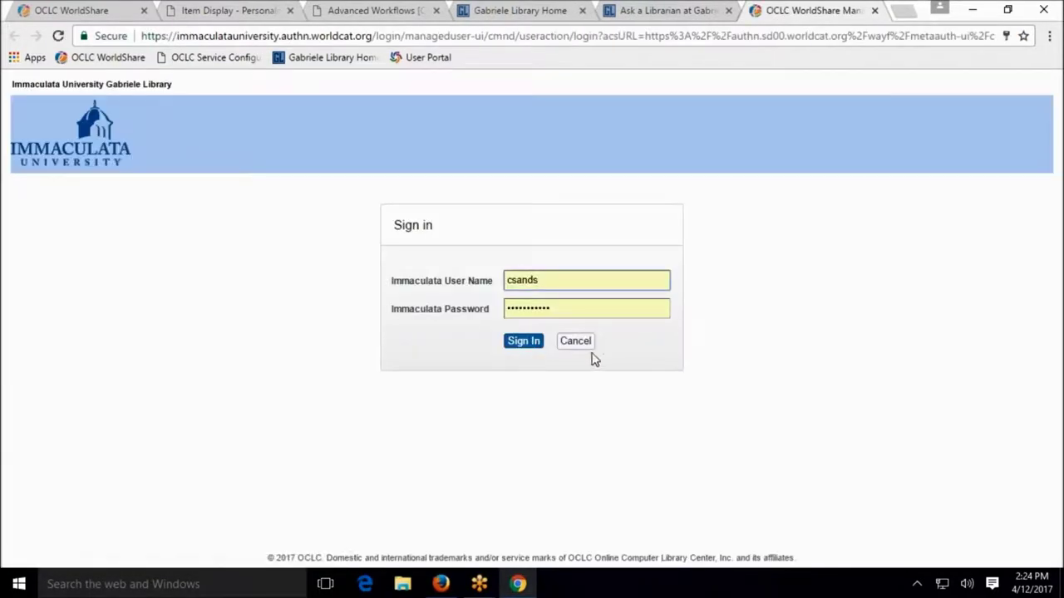
{"action": "left_click", "coordinate": [524, 346]}
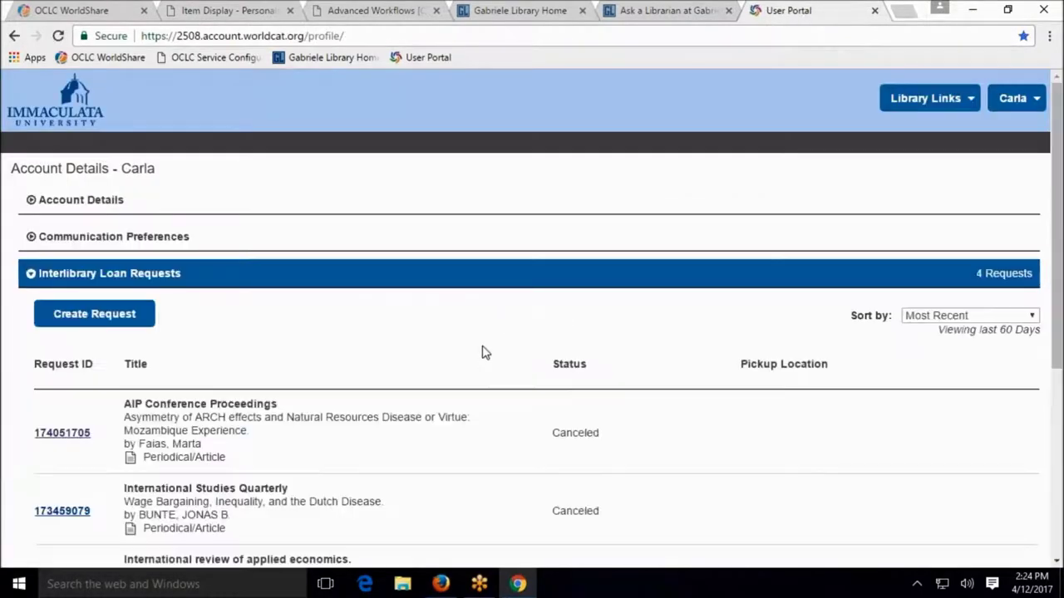
Review Account Details and Communication Preferences in the User Portal with Interlibrary Loan Requests collapsed, and go back to the sign-in page.
{"action": "left_click", "coordinate": [74, 201]}
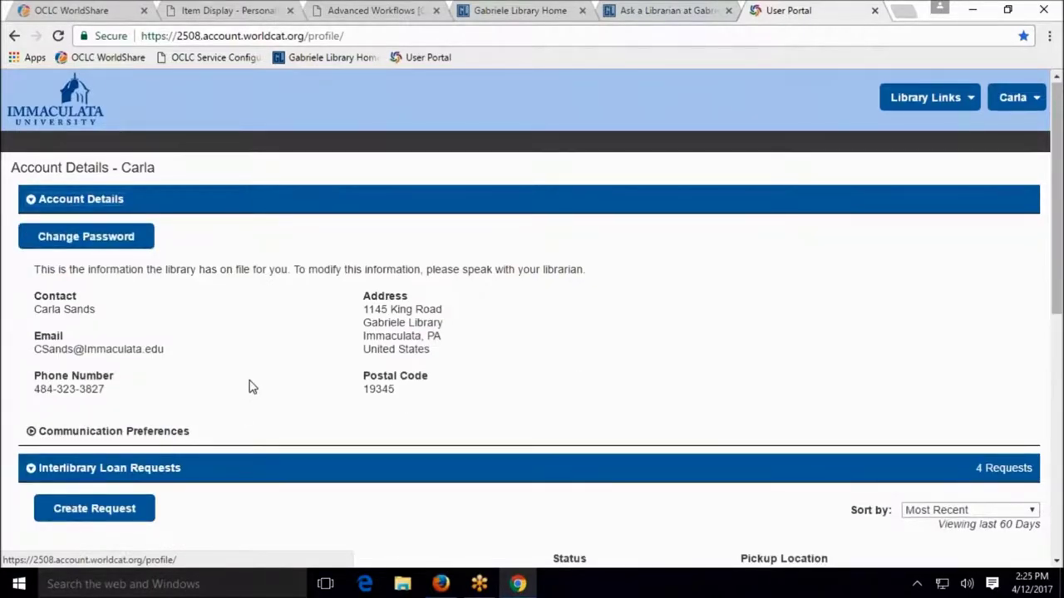
{"action": "scroll", "coordinate": [249, 387], "scroll_direction": "down", "scroll_amount": 2}
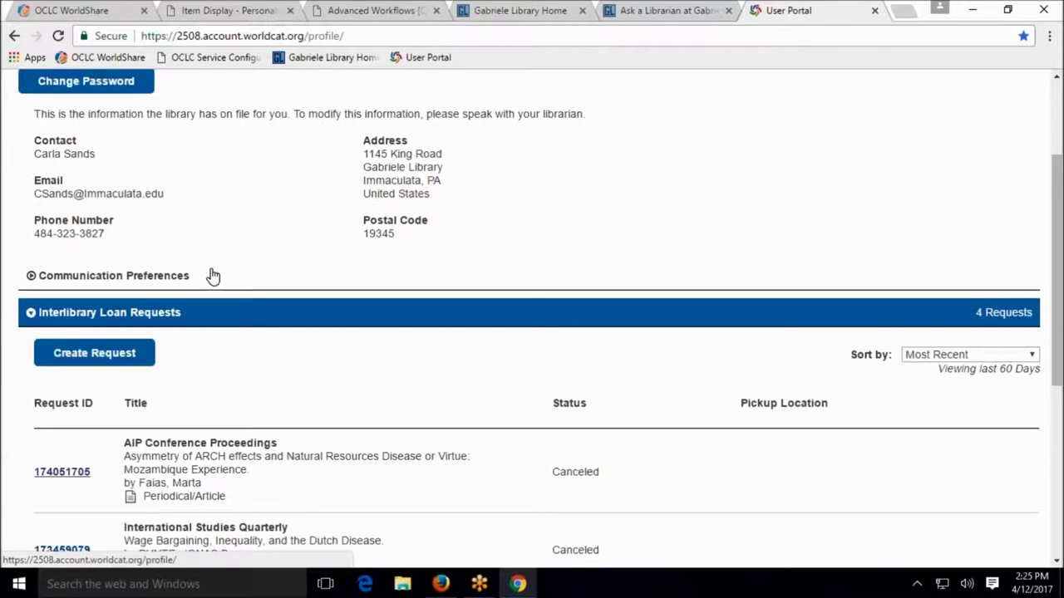
{"action": "left_click", "coordinate": [106, 313]}
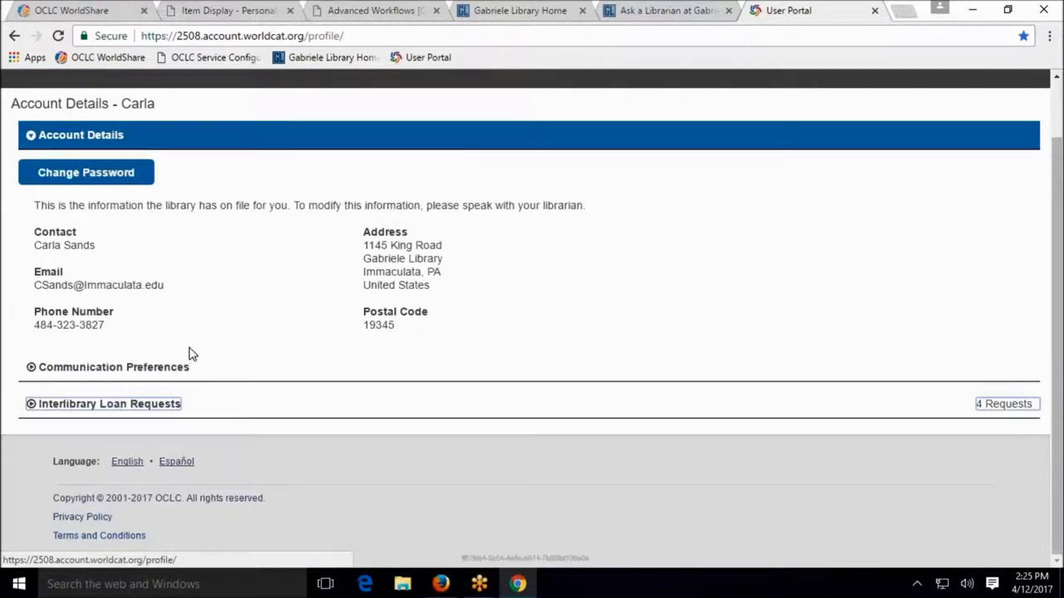
{"action": "left_click", "coordinate": [143, 370]}
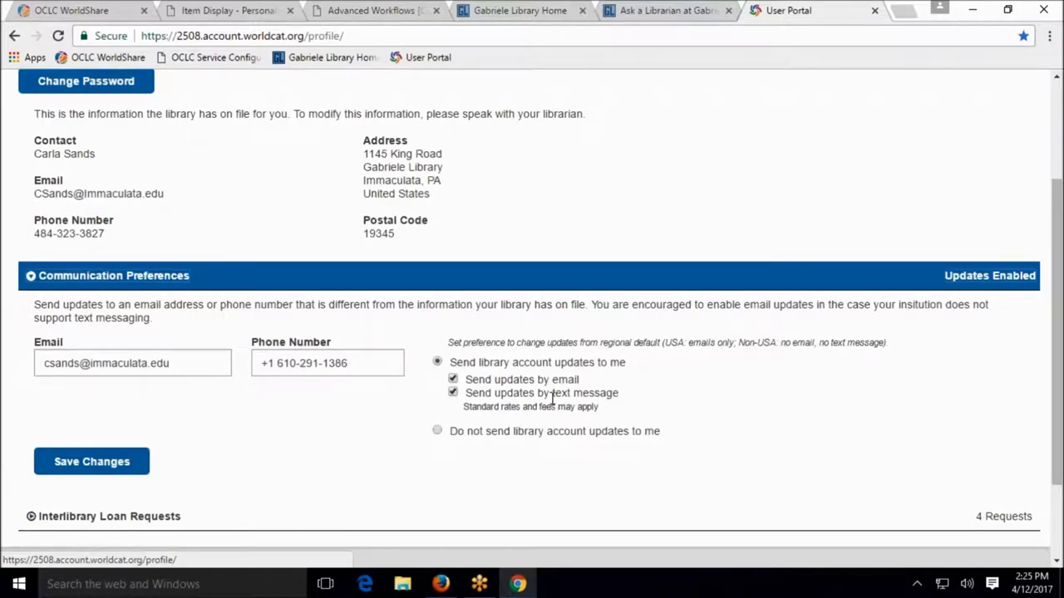
{"action": "scroll", "coordinate": [552, 399], "scroll_direction": "down", "scroll_amount": 1}
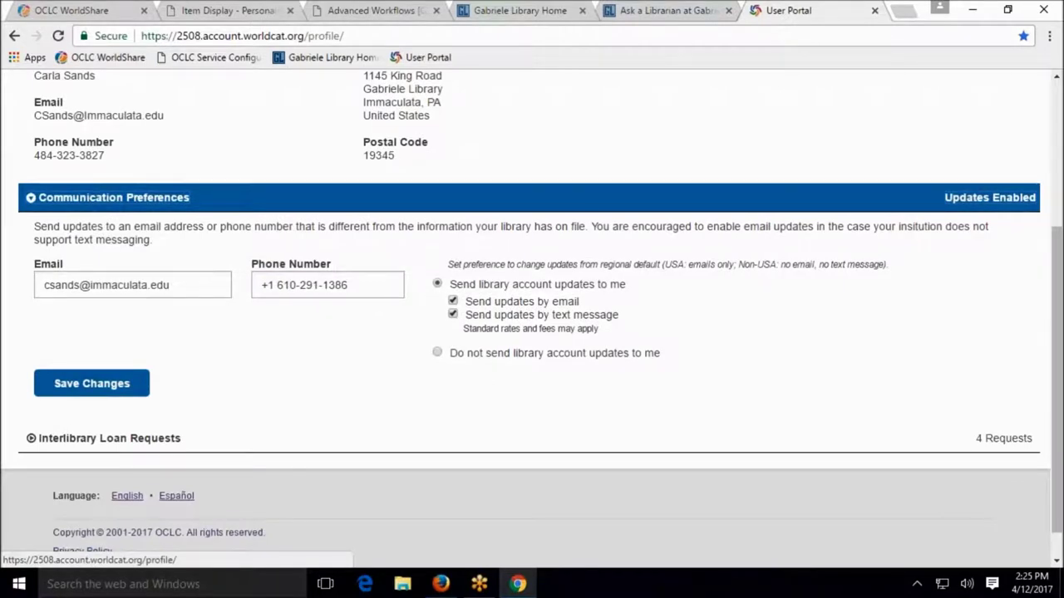
{"action": "scroll", "coordinate": [551, 404], "scroll_direction": "up", "scroll_amount": 3}
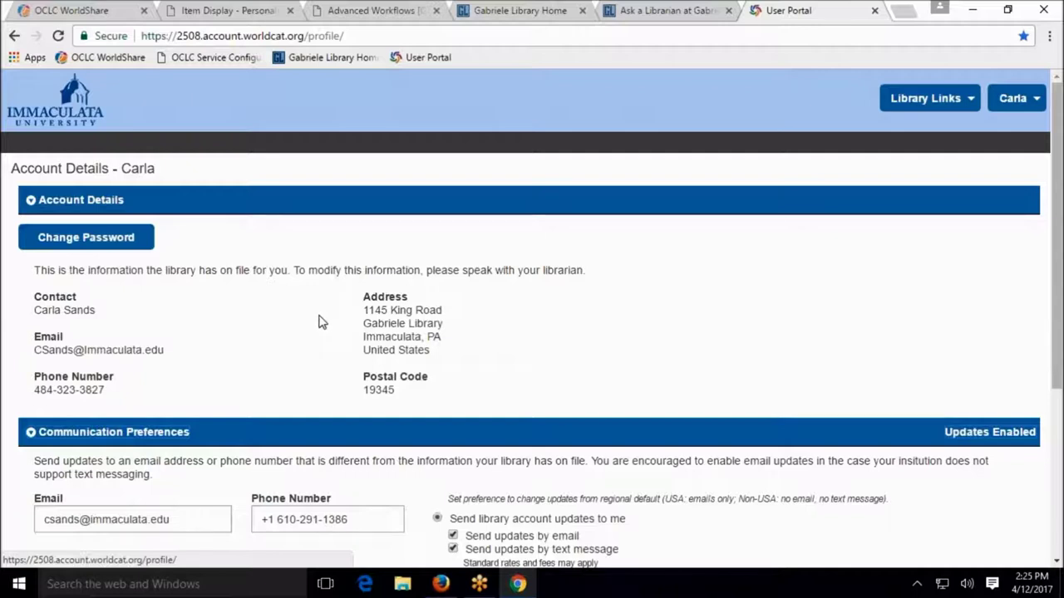
{"action": "left_click", "coordinate": [13, 38]}
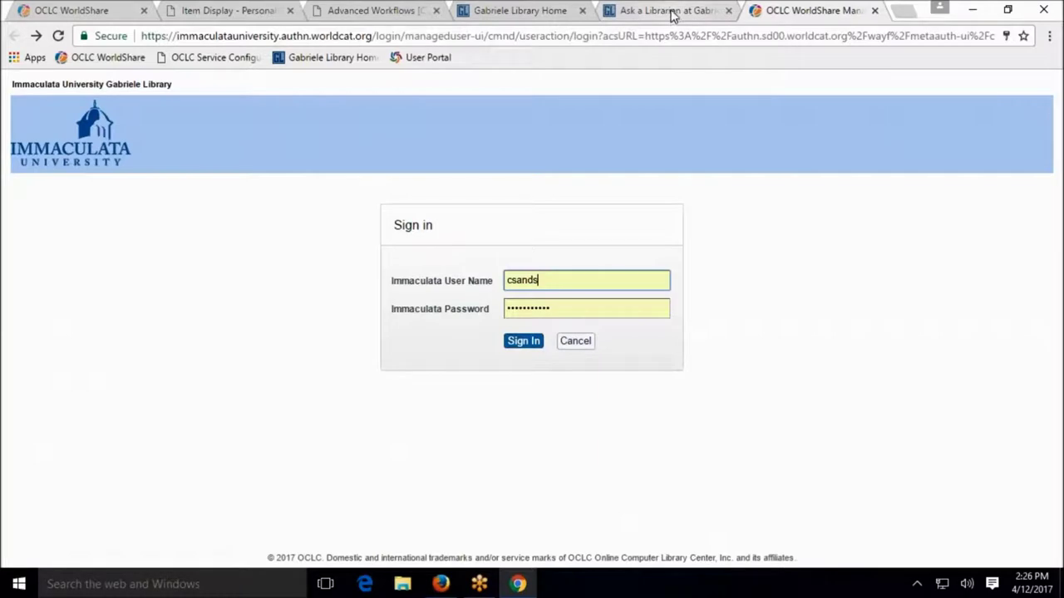
Close the catalog Item Display and Advanced Workflows pages, and load Tipasa Home in place of the library home page.
{"action": "left_click", "coordinate": [226, 14]}
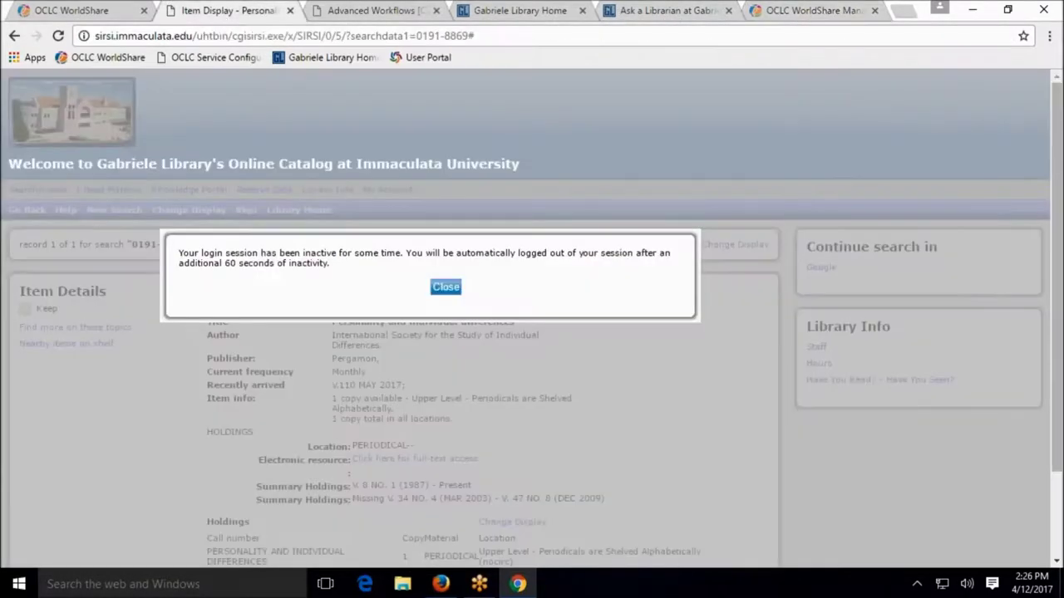
{"action": "left_click", "coordinate": [290, 10]}
{"action": "left_click", "coordinate": [290, 10]}
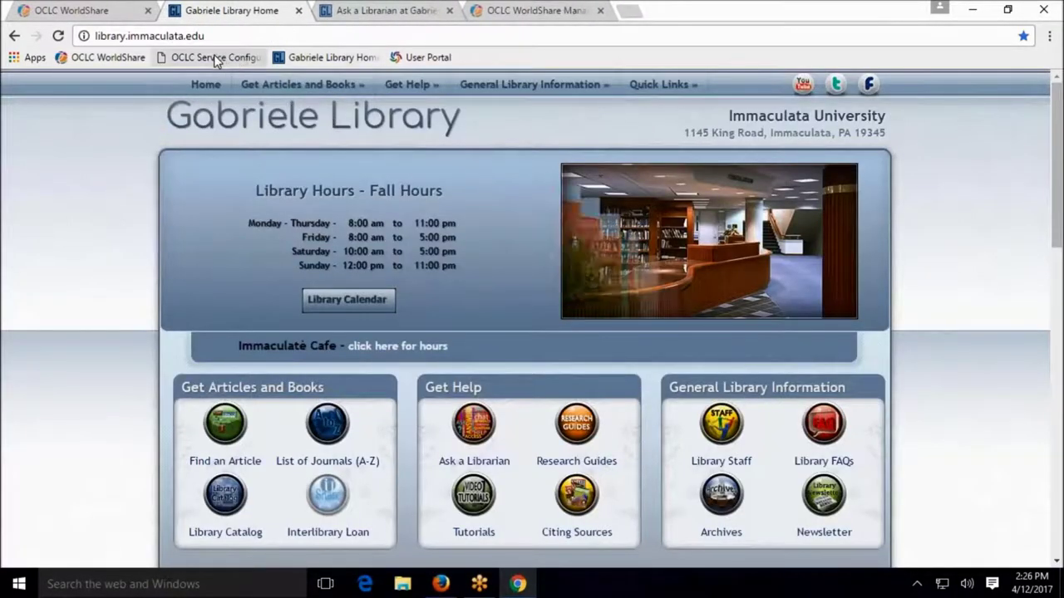
{"action": "left_click", "coordinate": [104, 57]}
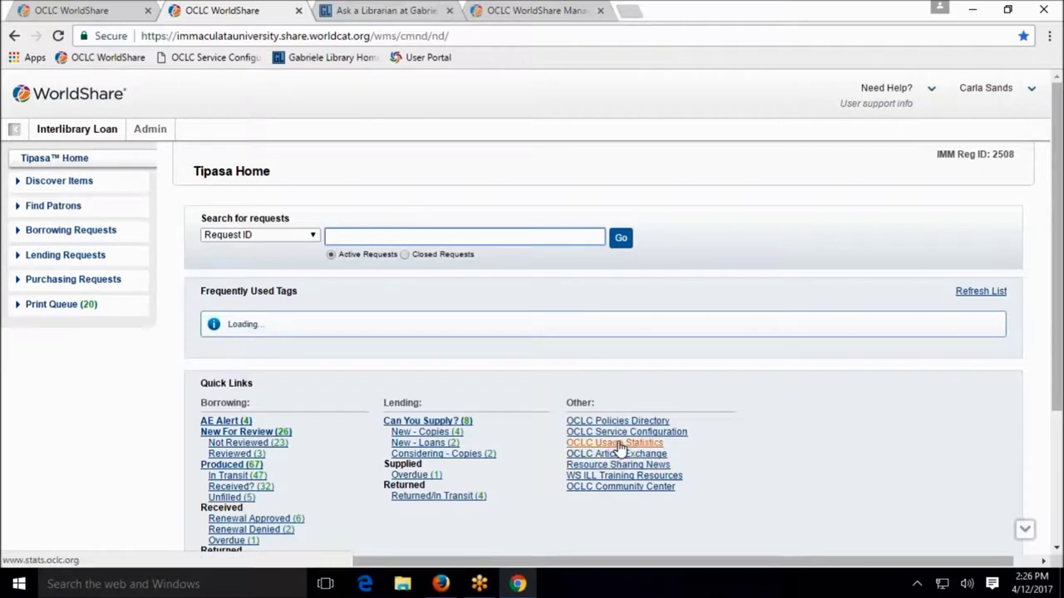
Open OCLC Usage Statistics from the Tipasa Home quick links and sign in with the library's authorization number and password.
{"action": "left_click", "coordinate": [619, 446]}
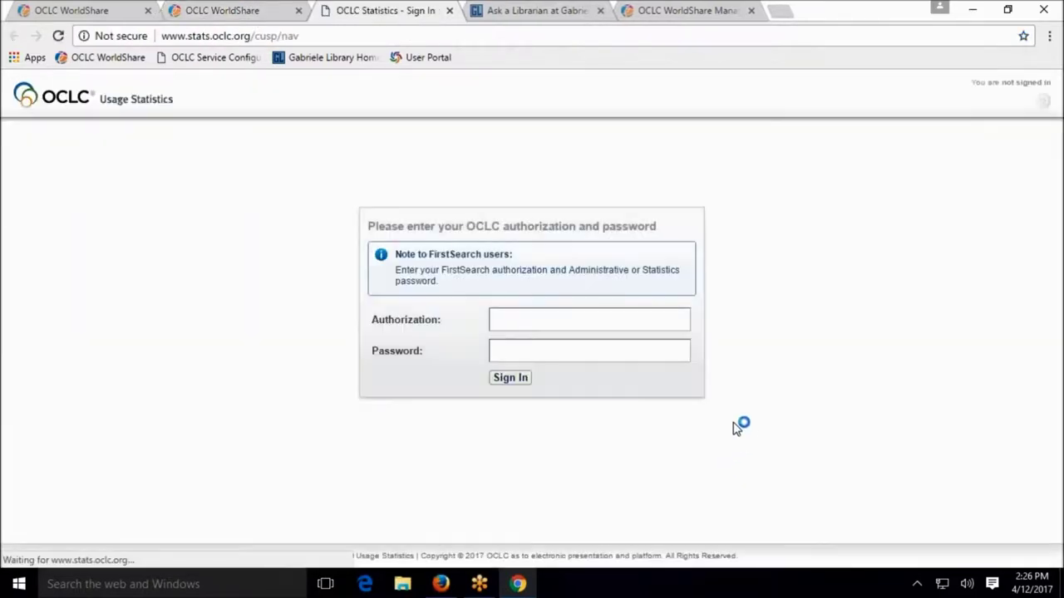
{"action": "left_click", "coordinate": [561, 325]}
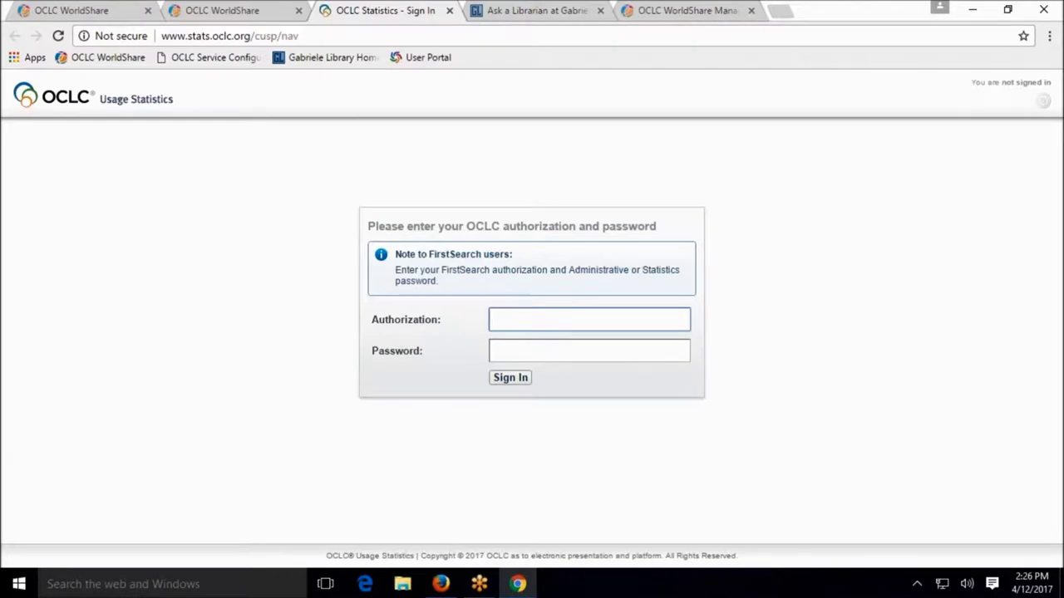
{"action": "type", "text": "100074079"}
{"action": "left_click", "coordinate": [524, 348]}
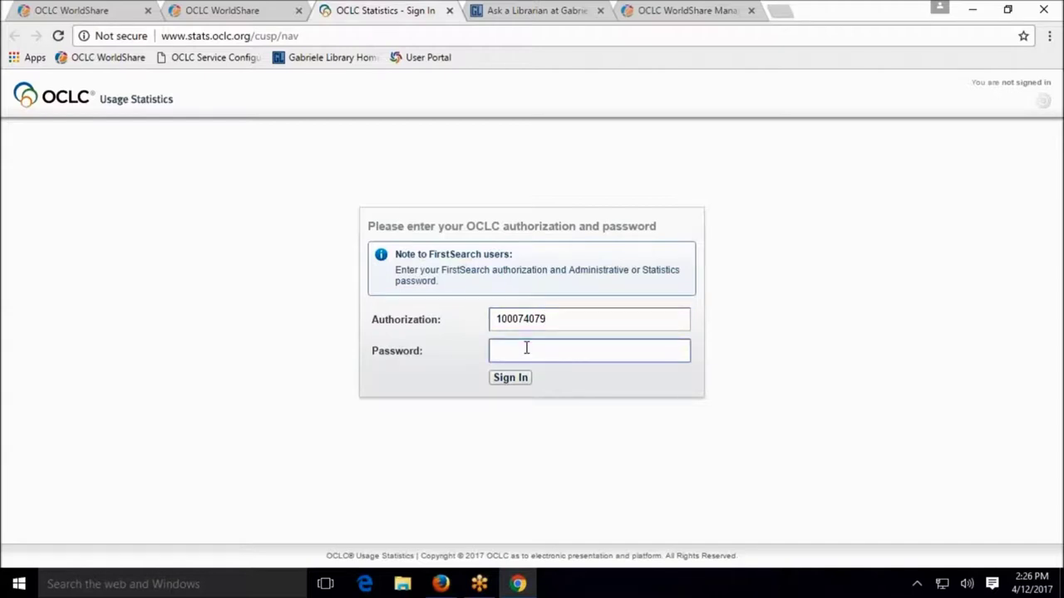
{"action": "type", "text": "•••"}
{"action": "key", "text": "Return"}
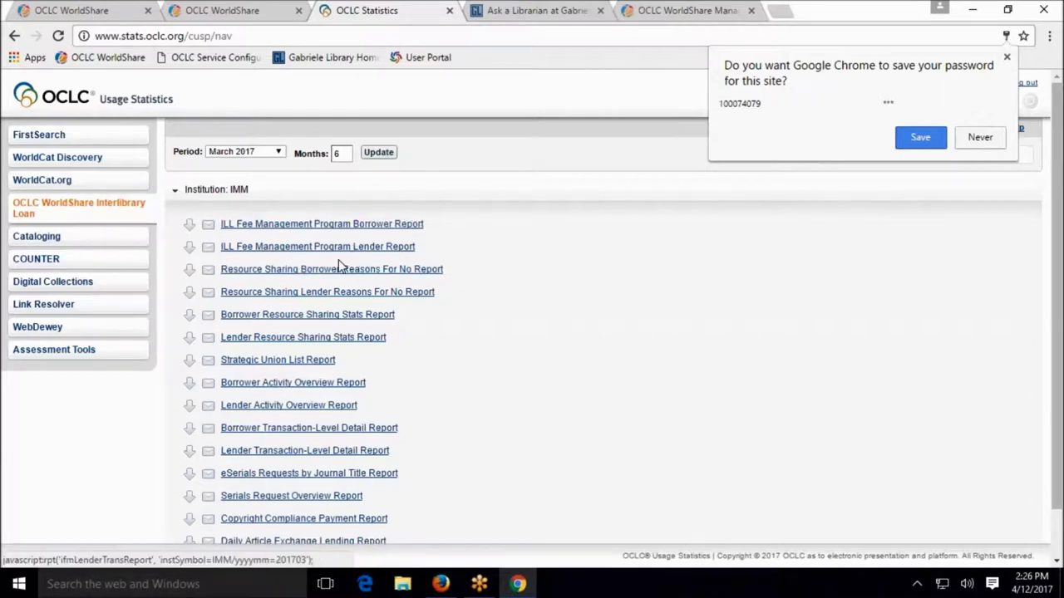
Look over the WorldShare Interlibrary Loan report list and view the ILL Reciprocity Report among the Assessment Tools.
{"action": "scroll", "coordinate": [468, 415], "scroll_direction": "down", "scroll_amount": 1}
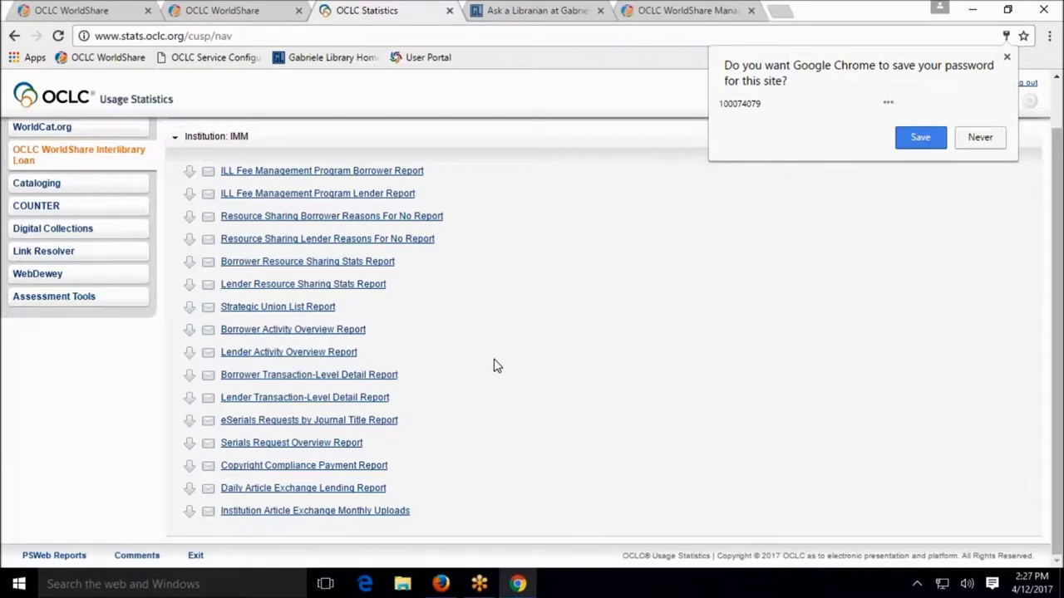
{"action": "scroll", "coordinate": [495, 366], "scroll_direction": "up", "scroll_amount": 1}
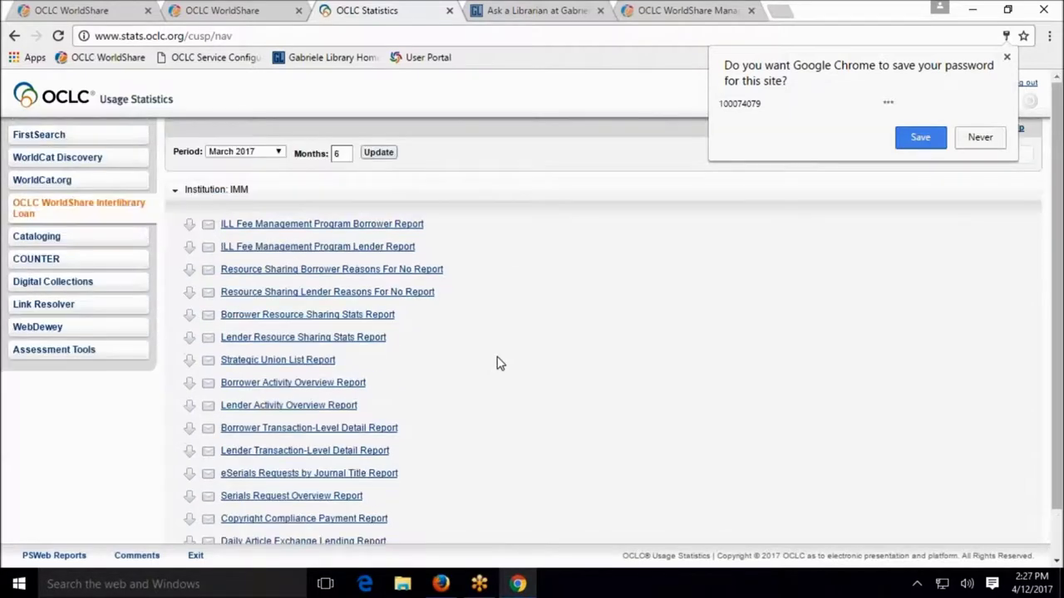
{"action": "left_click", "coordinate": [69, 354]}
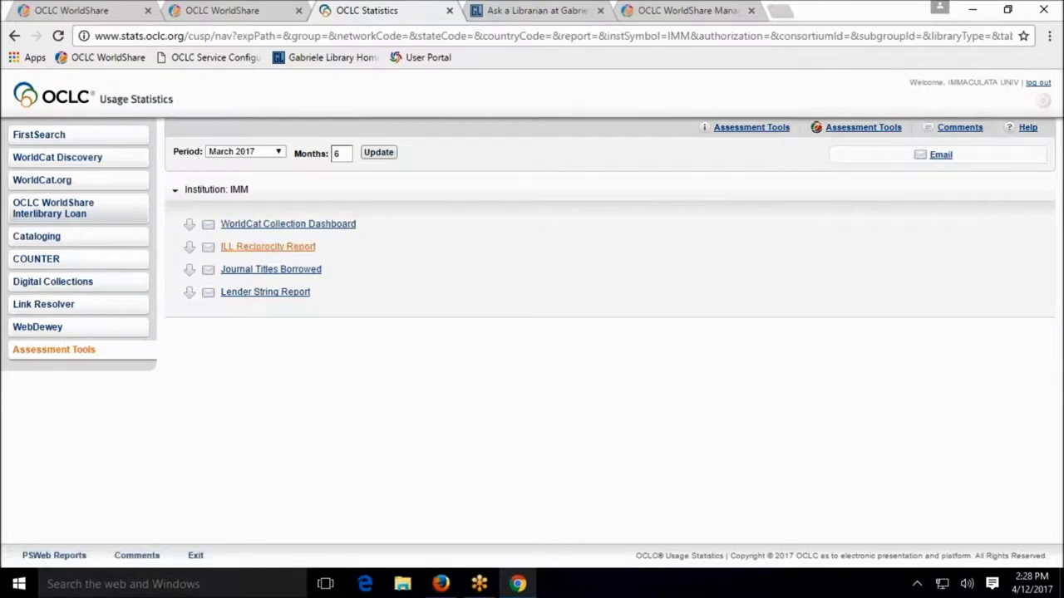
{"action": "left_click", "coordinate": [295, 250]}
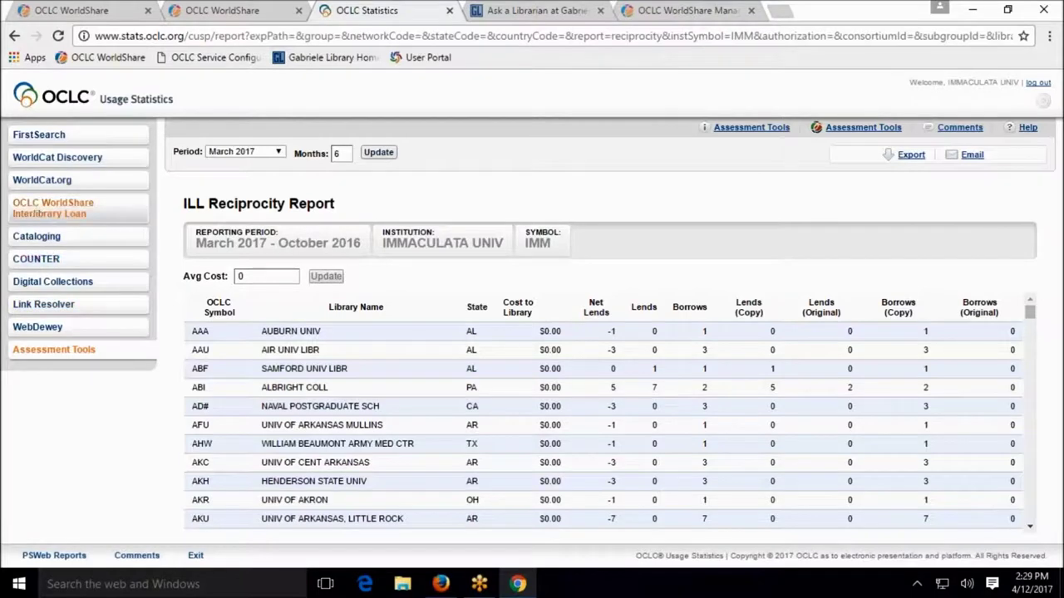
View the Borrower Resource Sharing Stats Report among the OCLC WorldShare Interlibrary Loan reports.
{"action": "left_click", "coordinate": [52, 208]}
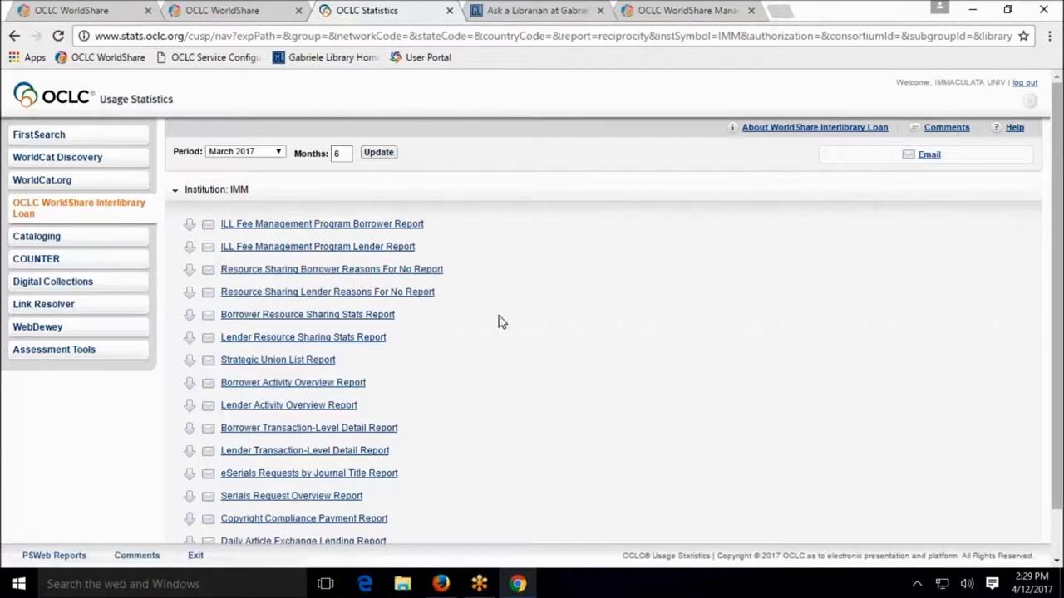
{"action": "scroll", "coordinate": [503, 266], "scroll_direction": "down", "scroll_amount": 1}
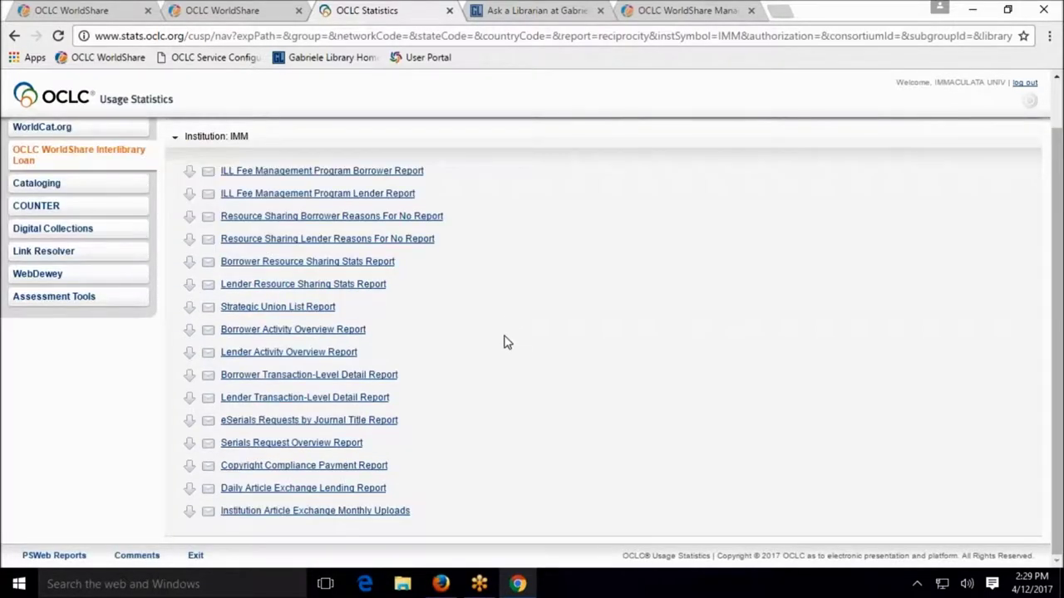
{"action": "left_click", "coordinate": [307, 263]}
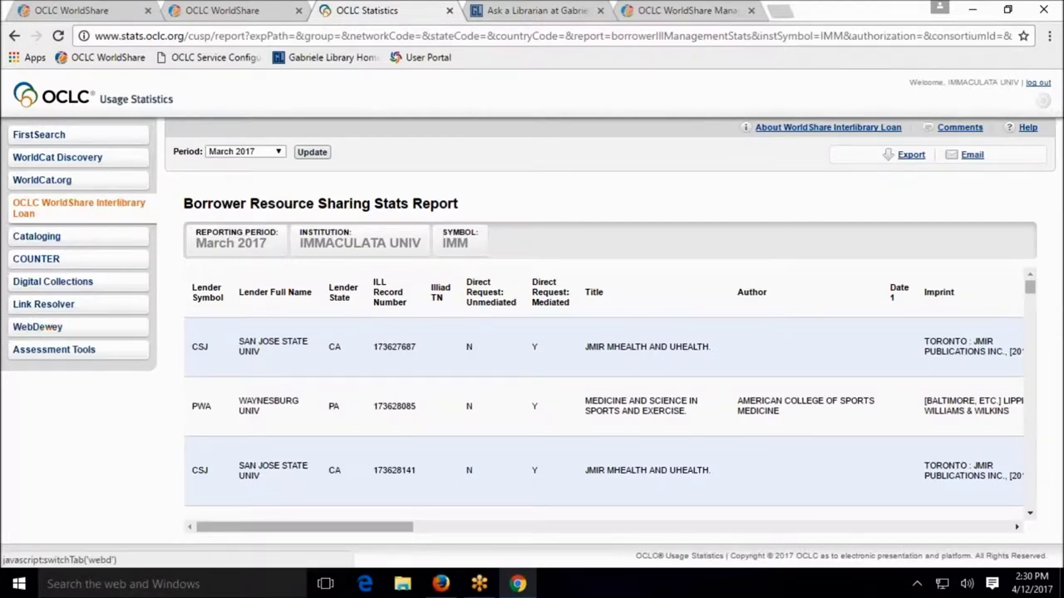
{"action": "left_click", "coordinate": [38, 327]}
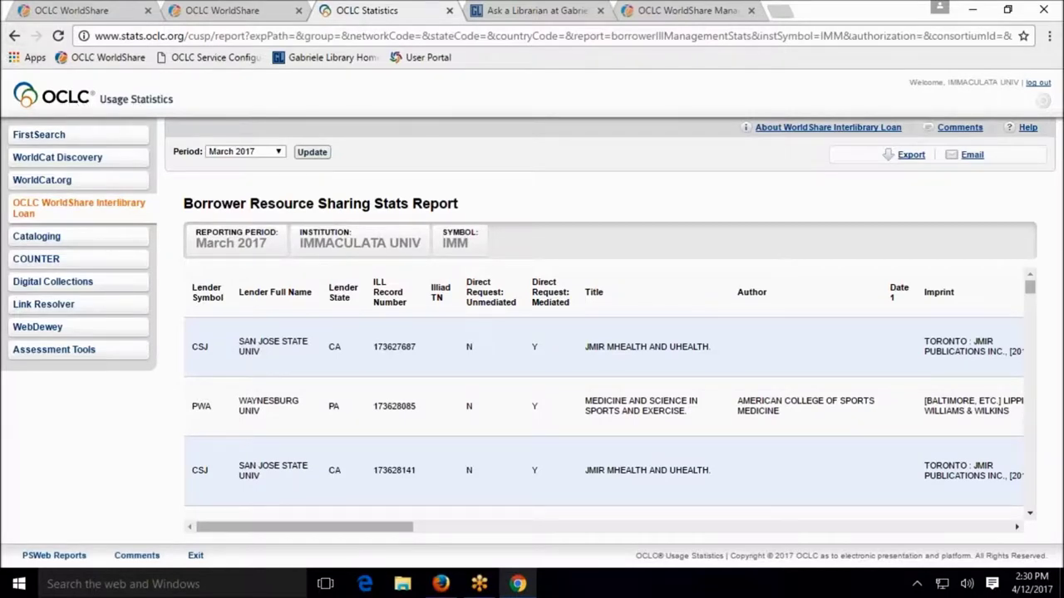
Go back through the visited statistics pages to the WorldShare Interlibrary Loan report list and close the OCLC WorldShare Management page.
{"action": "left_click", "coordinate": [14, 36]}
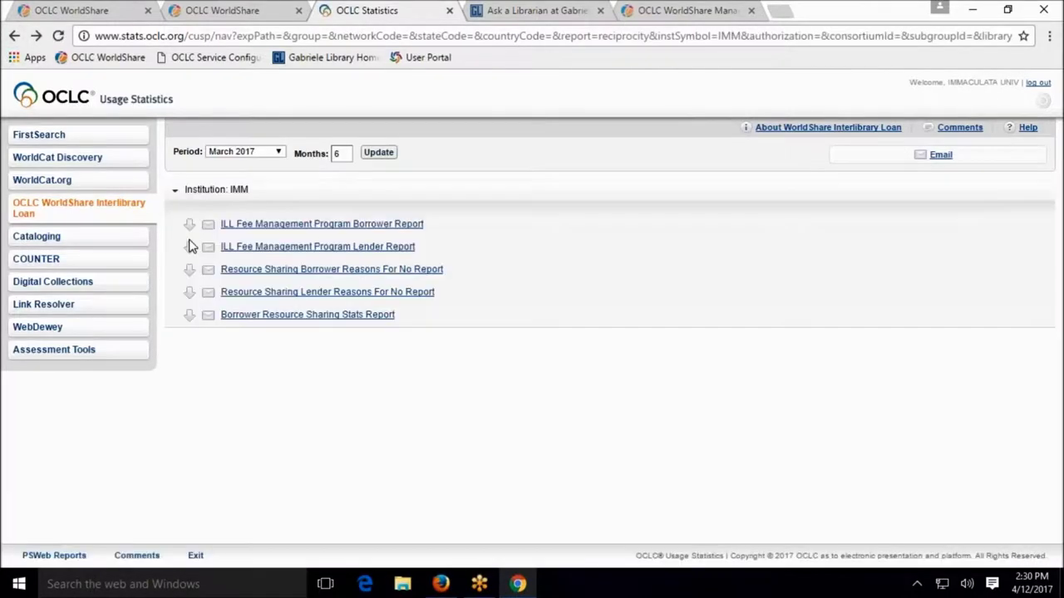
{"action": "left_click", "coordinate": [294, 224]}
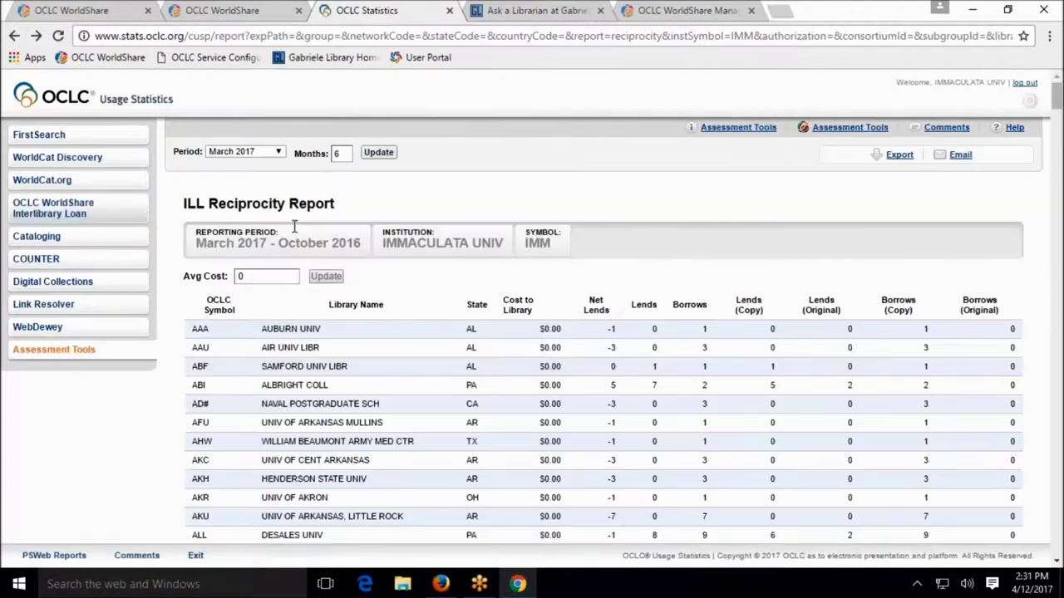
{"action": "left_click", "coordinate": [14, 36]}
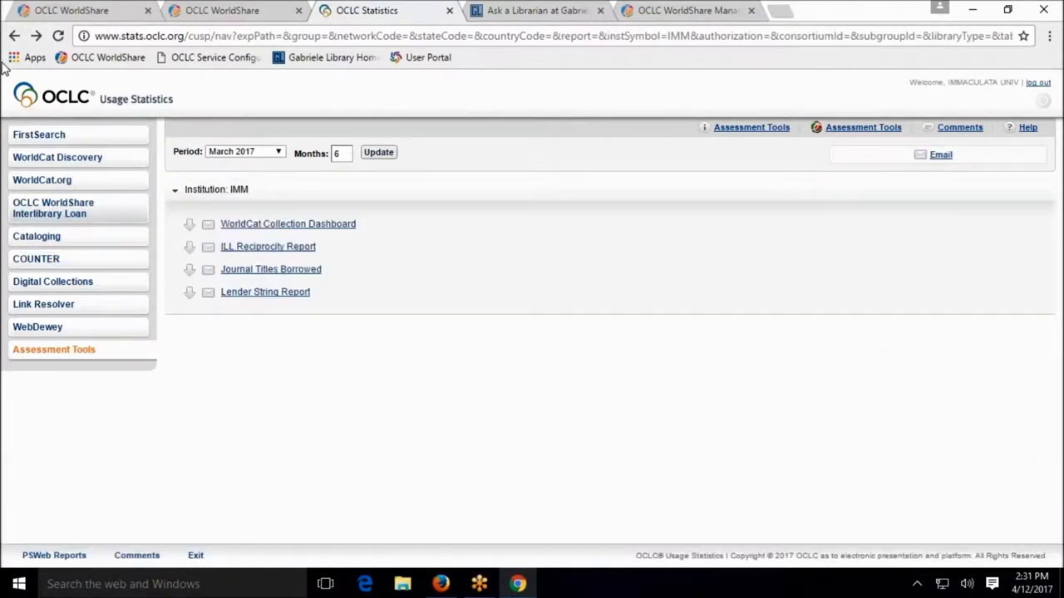
{"action": "left_click", "coordinate": [56, 214]}
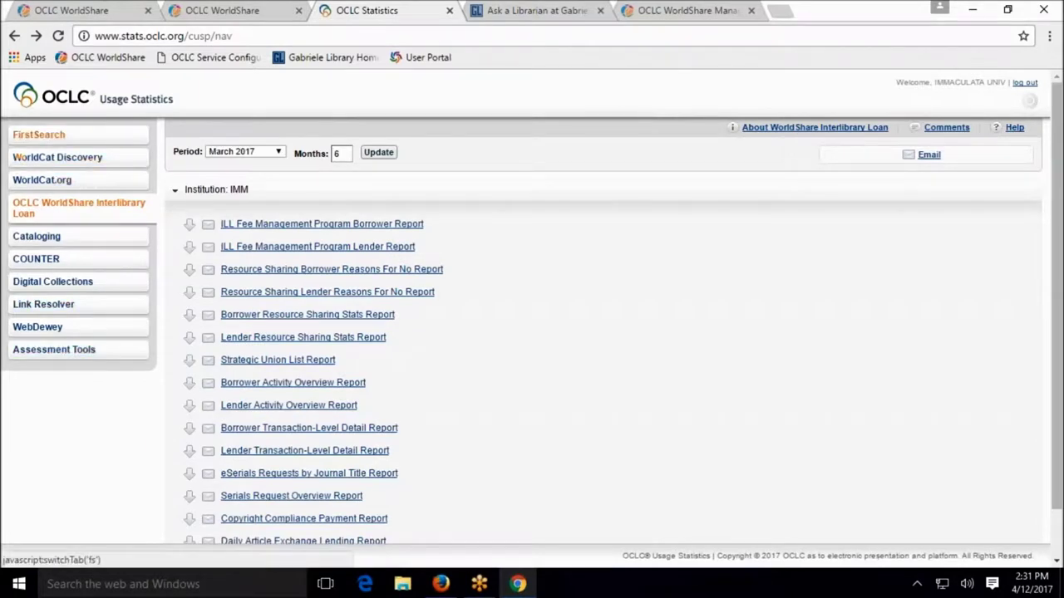
{"action": "left_click", "coordinate": [16, 36]}
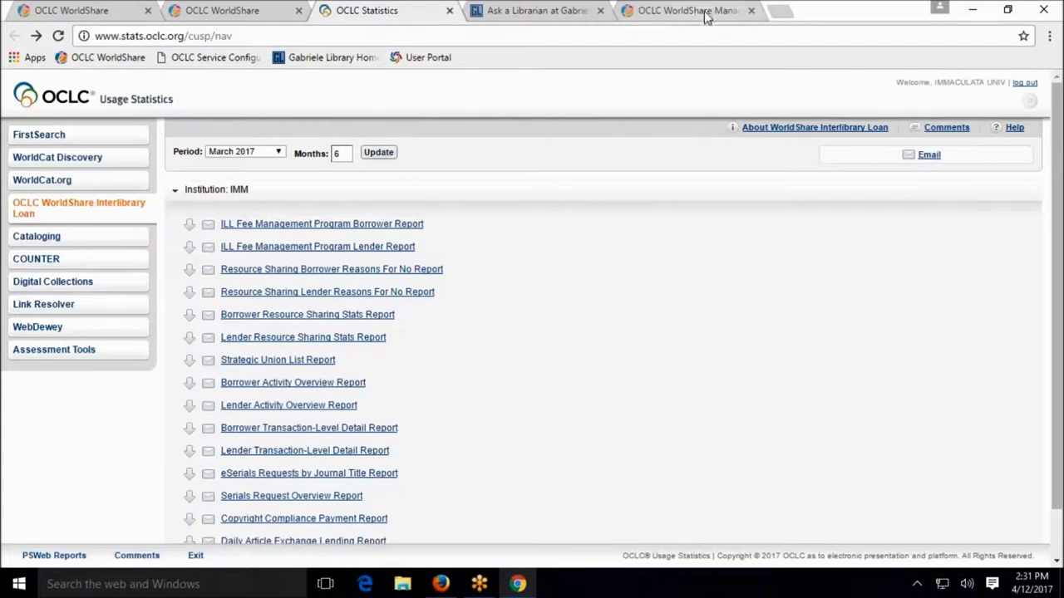
{"action": "left_click", "coordinate": [752, 12]}
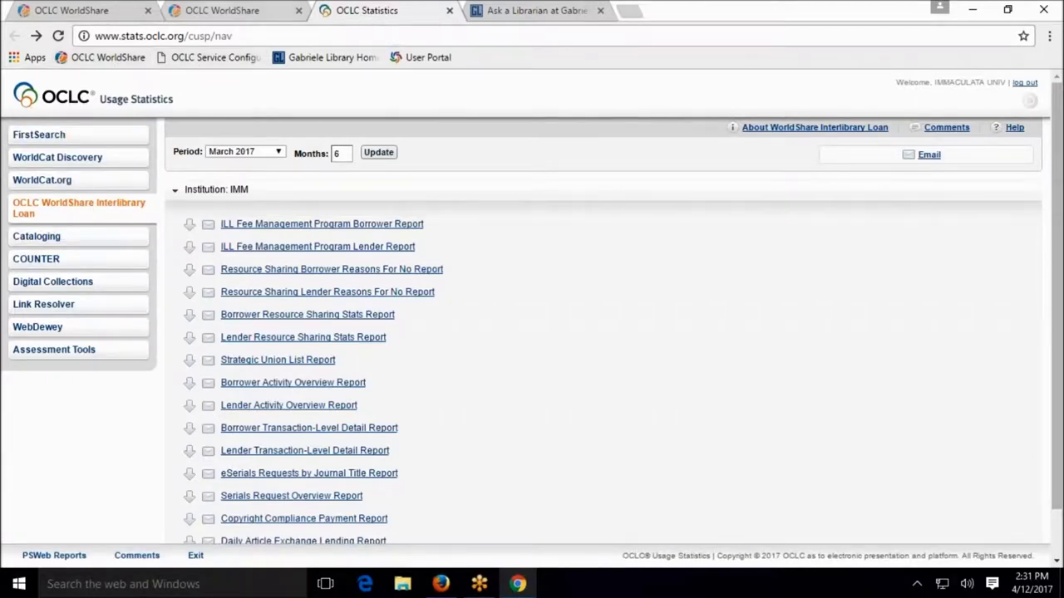
Return to Tipasa Home, expand the Borrowing Requests categories, and set the request search to Patron Name.
{"action": "left_click", "coordinate": [229, 15]}
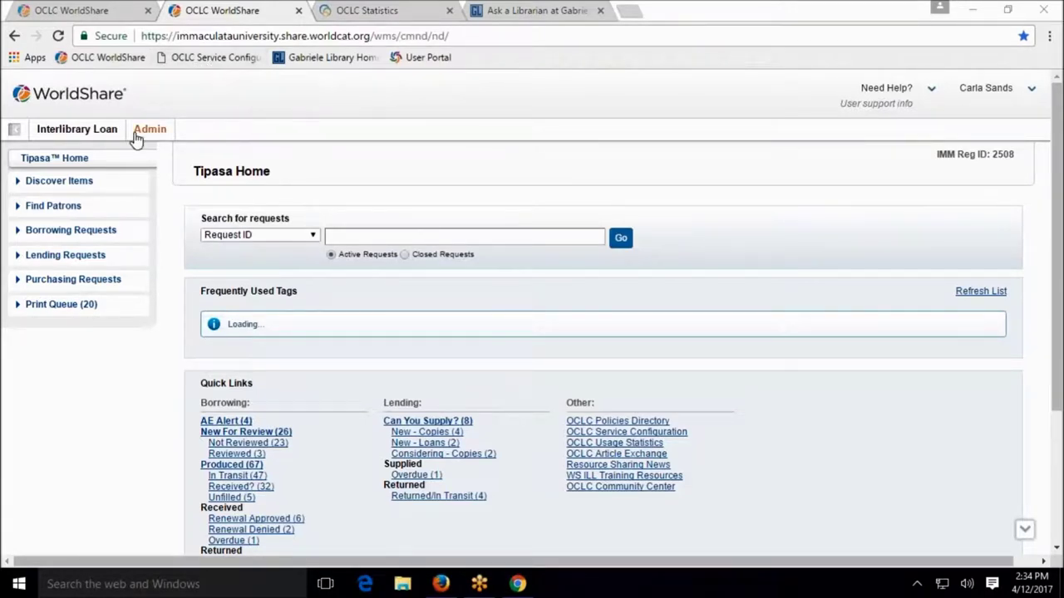
{"action": "left_click", "coordinate": [87, 237]}
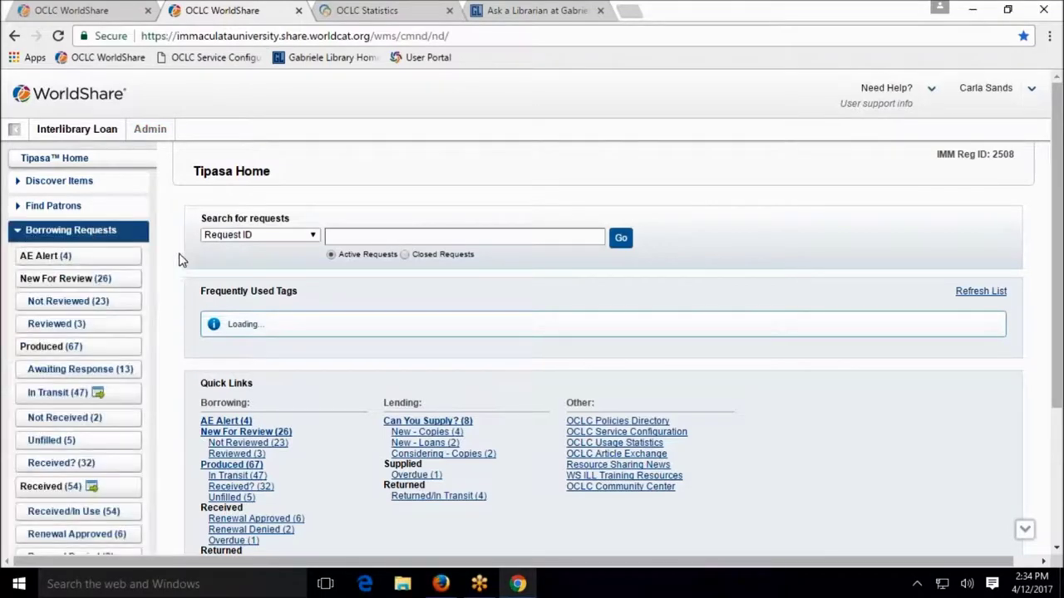
{"action": "left_click", "coordinate": [64, 322]}
{"action": "mouse_move", "coordinate": [954, 577]}
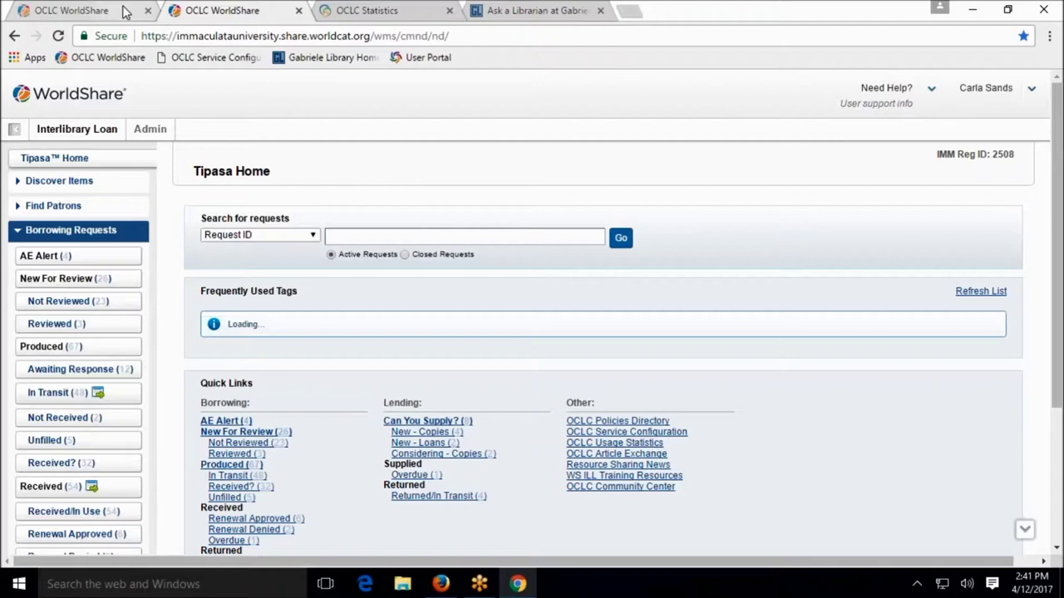
{"action": "left_click", "coordinate": [314, 235]}
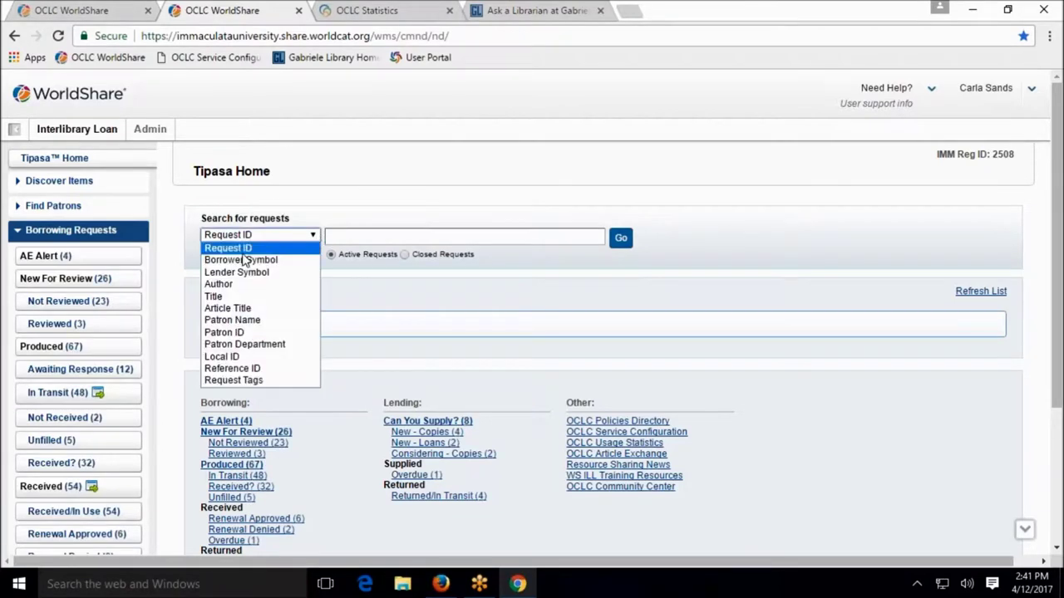
{"action": "left_click", "coordinate": [249, 320]}
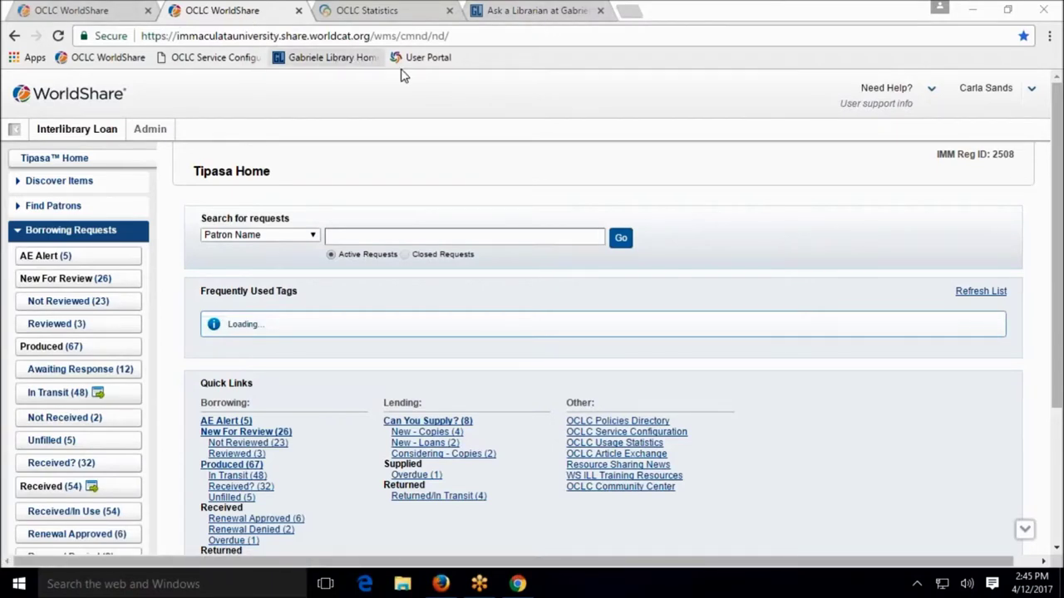
Leave Tipasa Home for the User Portal, and open the User Portal in an additional browser tab.
{"action": "left_click", "coordinate": [438, 60]}
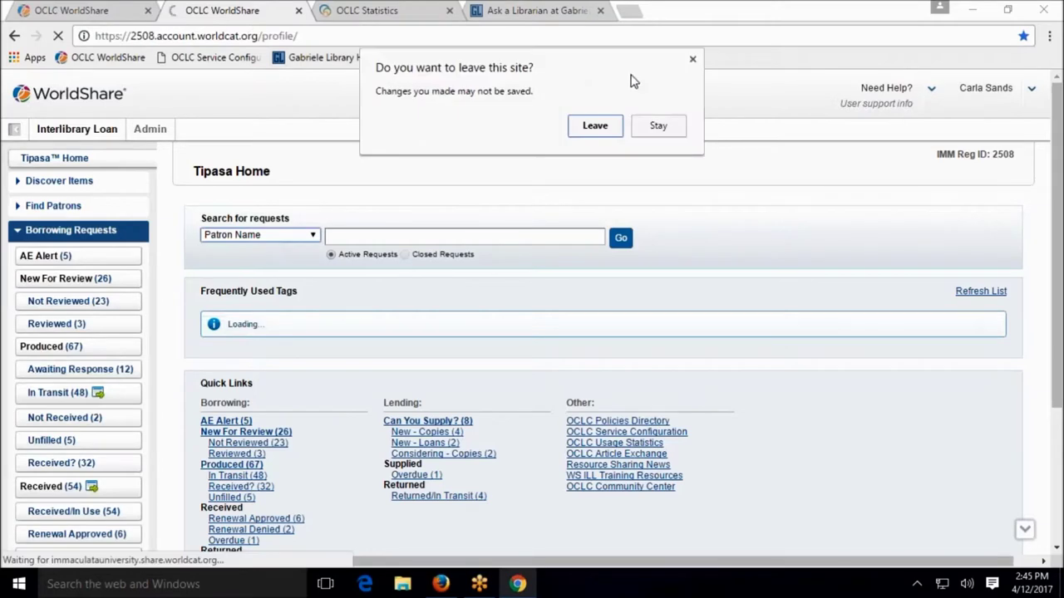
{"action": "left_click", "coordinate": [606, 130]}
{"action": "left_click", "coordinate": [629, 11]}
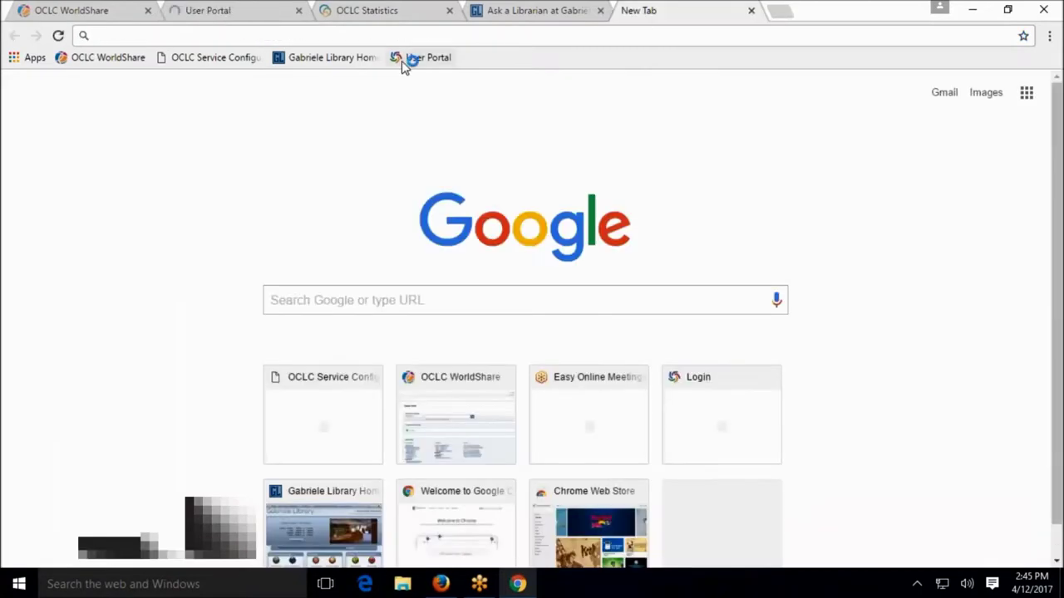
{"action": "left_click", "coordinate": [434, 60]}
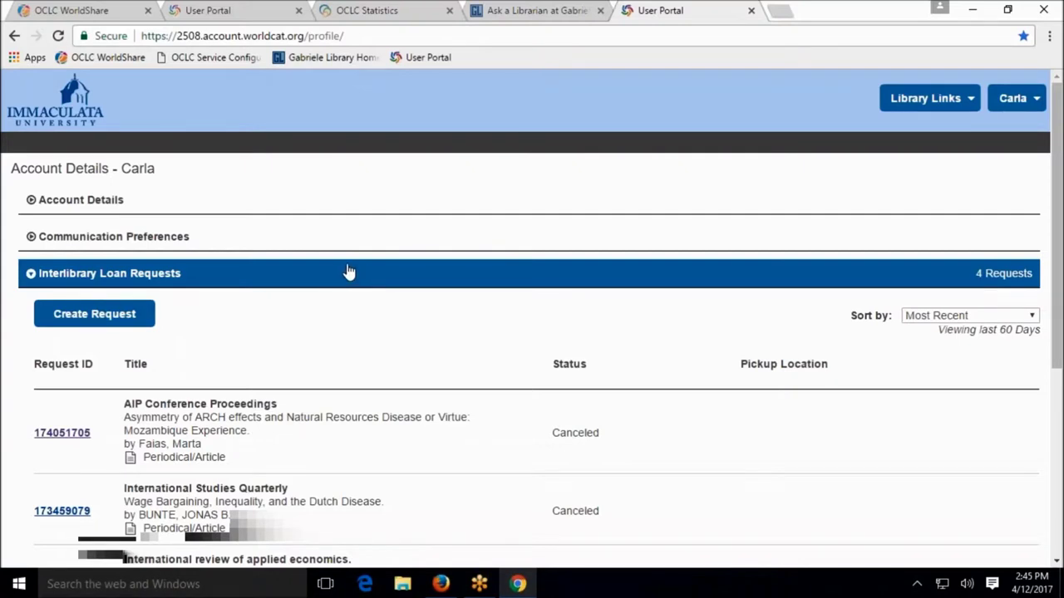
Open a new interlibrary loan request form in the User Portal and review its Article fields and prefilled contact information.
{"action": "left_click", "coordinate": [118, 316]}
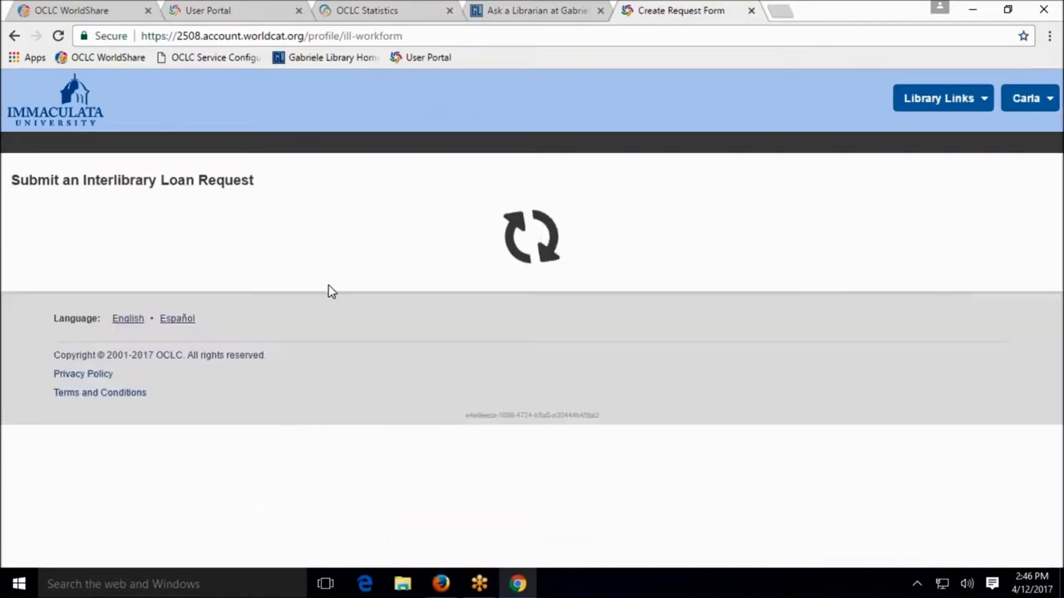
{"action": "scroll", "coordinate": [723, 257], "scroll_direction": "down", "scroll_amount": 1}
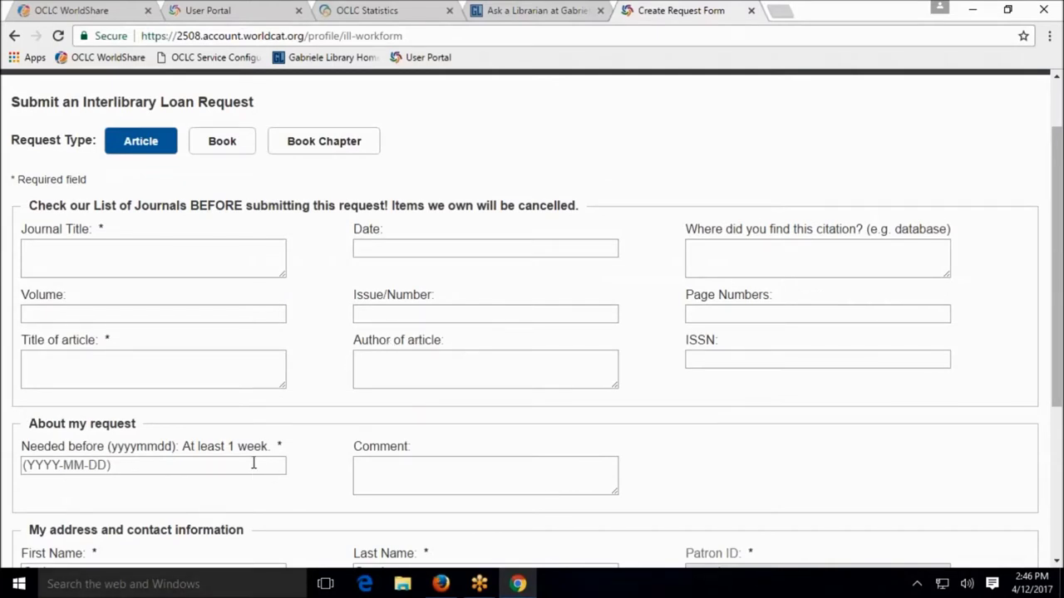
{"action": "scroll", "coordinate": [237, 482], "scroll_direction": "down", "scroll_amount": 4}
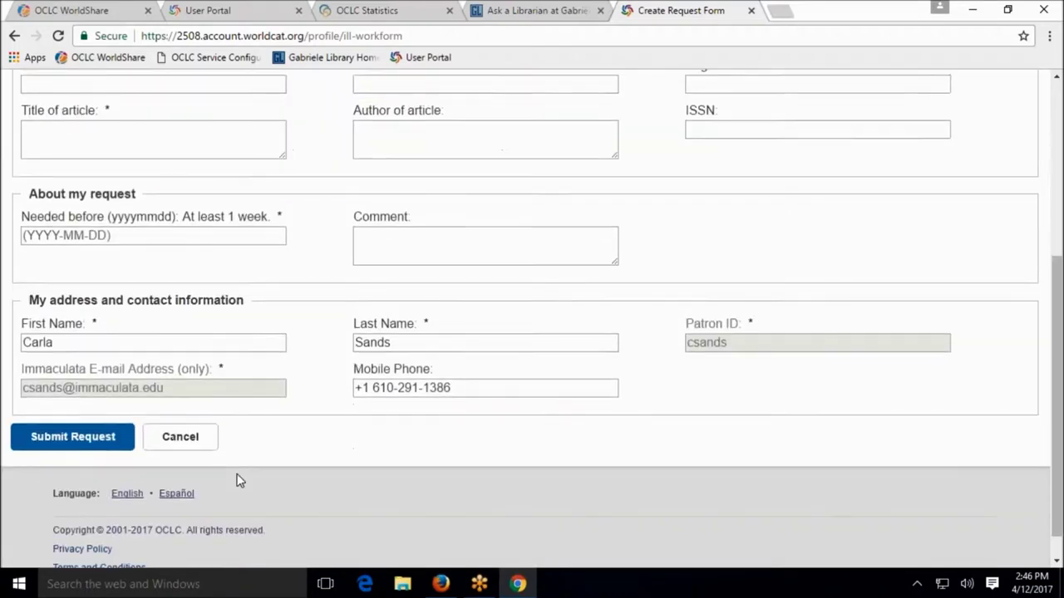
{"action": "scroll", "coordinate": [237, 482], "scroll_direction": "up", "scroll_amount": 2}
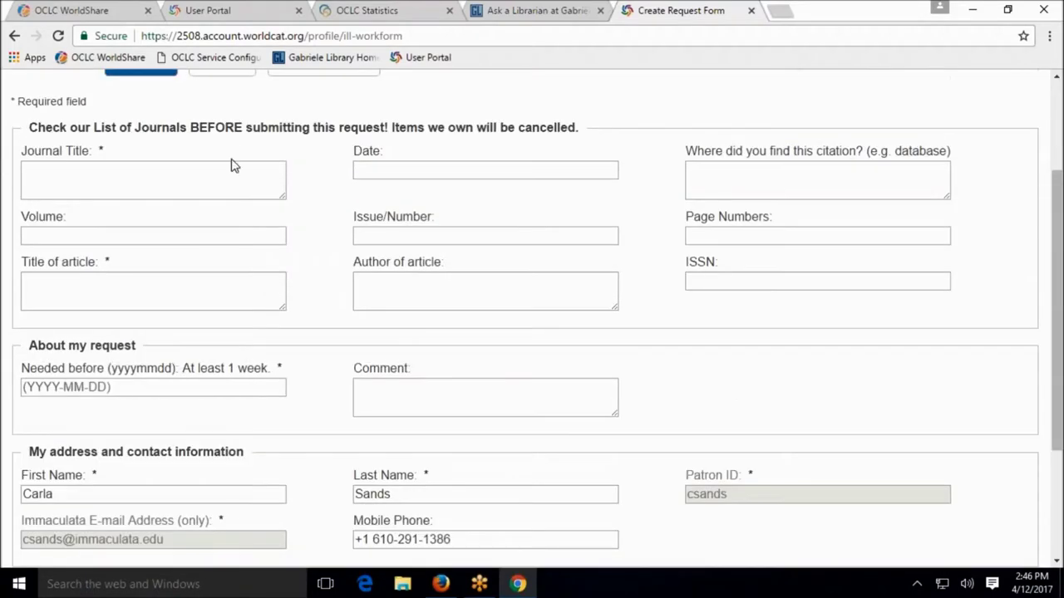
{"action": "scroll", "coordinate": [175, 418], "scroll_direction": "down", "scroll_amount": 1}
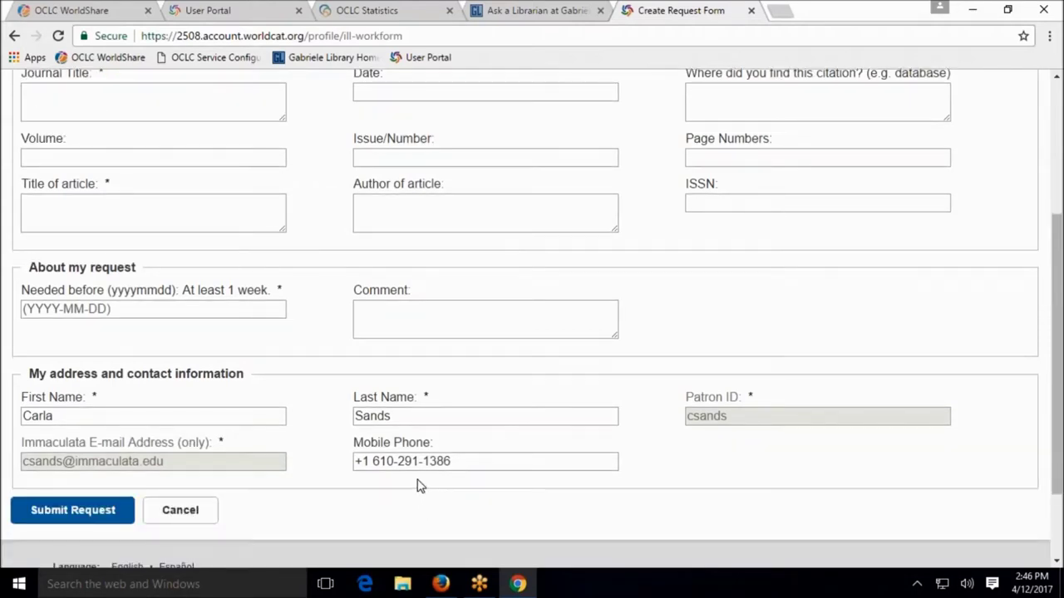
{"action": "scroll", "coordinate": [418, 481], "scroll_direction": "up", "scroll_amount": 2}
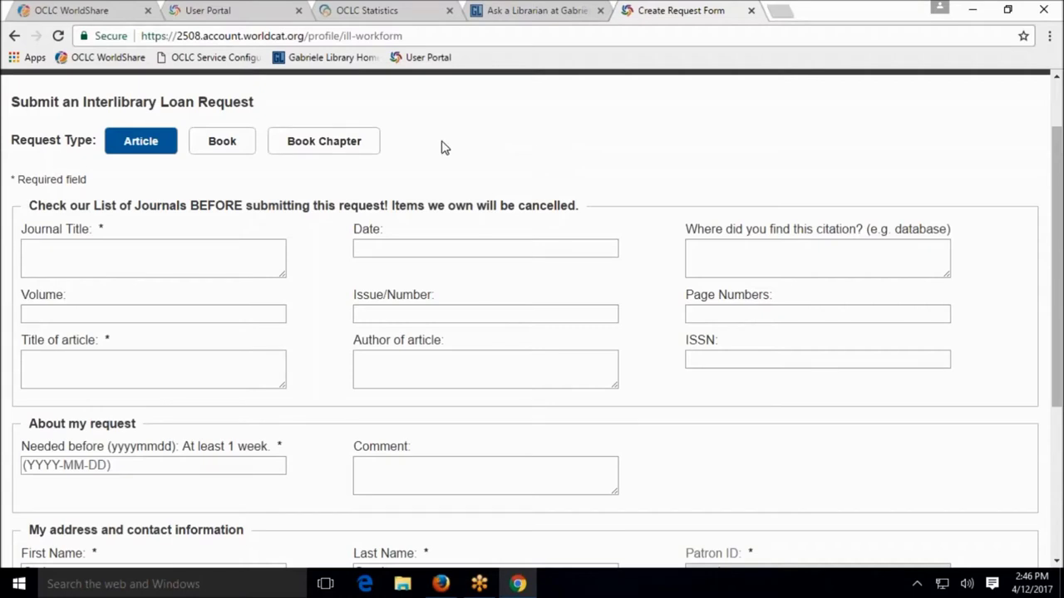
Return to the User Portal account page, then reopen the new request form and review its request and contact sections.
{"action": "left_click", "coordinate": [14, 36]}
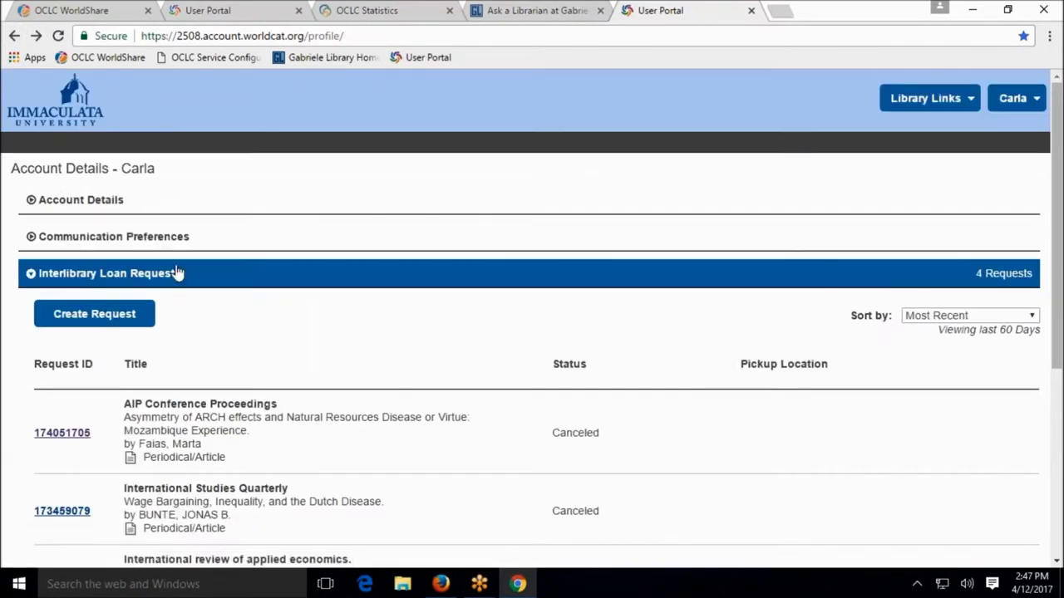
{"action": "left_click", "coordinate": [101, 321]}
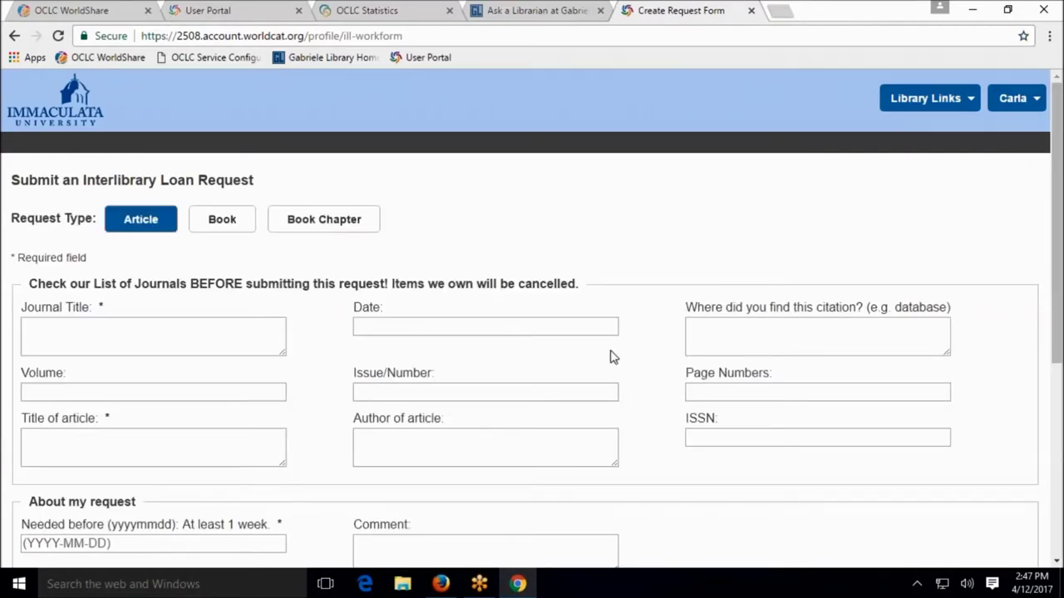
{"action": "scroll", "coordinate": [325, 449], "scroll_direction": "down", "scroll_amount": 3}
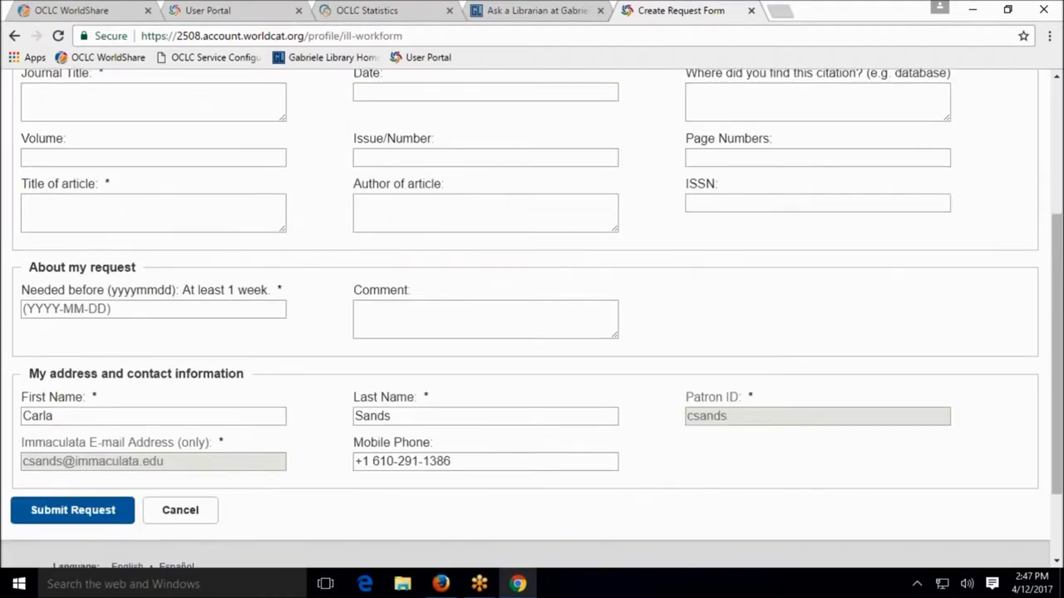
Examine the Article request form from the request type choices and citation fields down to the contact information.
{"action": "scroll", "coordinate": [385, 499], "scroll_direction": "up", "scroll_amount": 3}
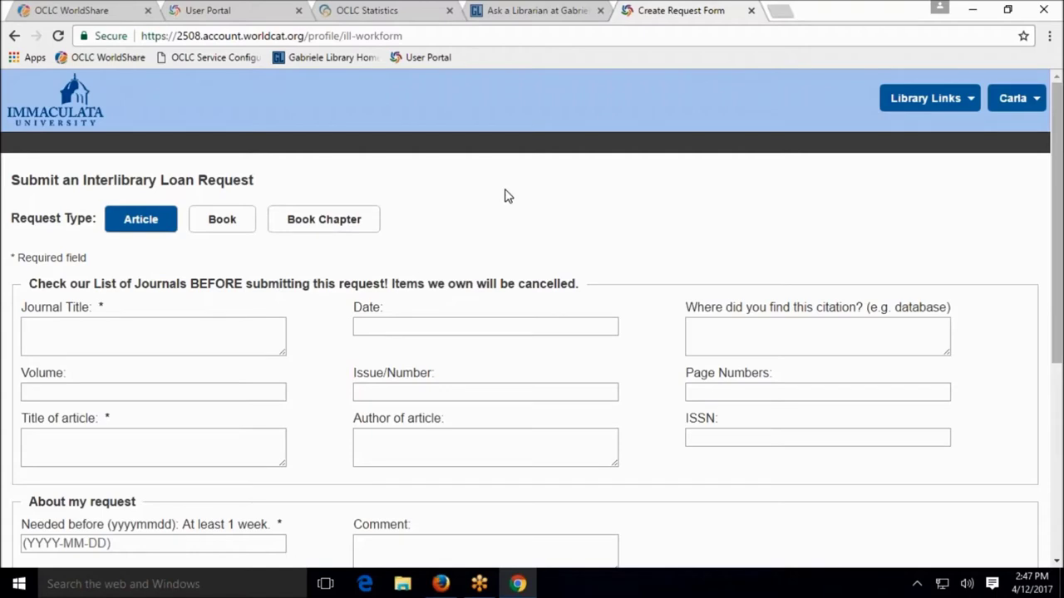
{"action": "scroll", "coordinate": [506, 197], "scroll_direction": "down", "scroll_amount": 1}
{"action": "scroll", "coordinate": [509, 199], "scroll_direction": "down", "scroll_amount": 1}
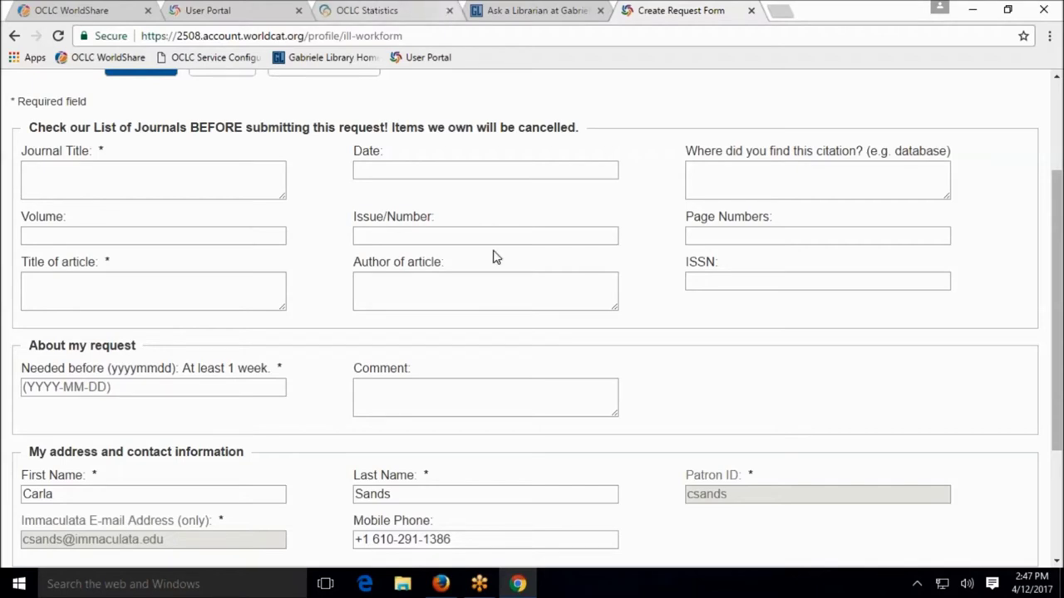
{"action": "scroll", "coordinate": [493, 256], "scroll_direction": "up", "scroll_amount": 2}
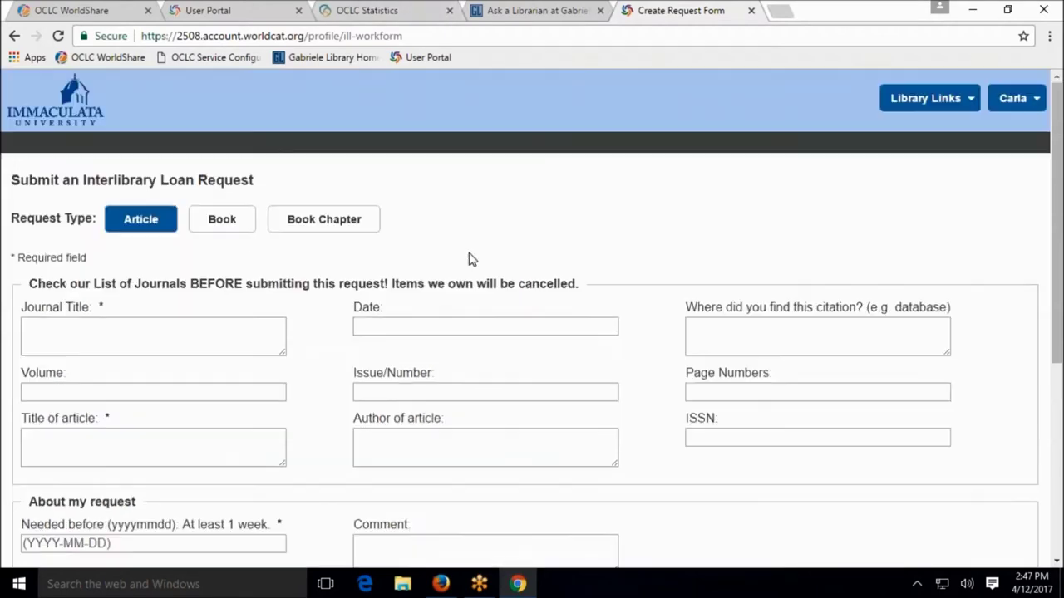
Switch to OCLC Service Configuration and try to open the Patron Request Workforms settings under WorldShare ILL.
{"action": "left_click", "coordinate": [194, 57]}
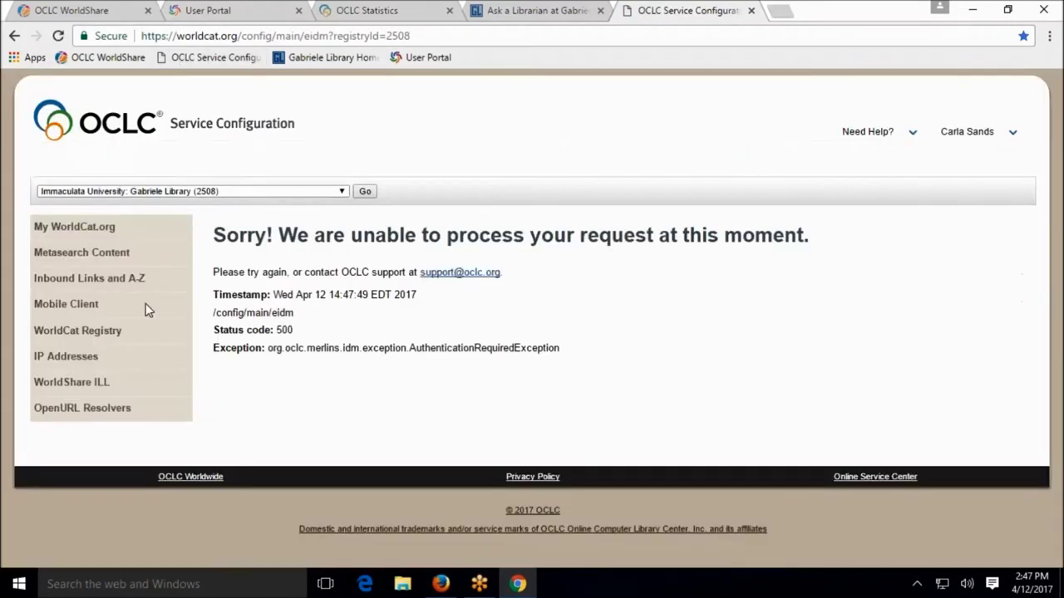
{"action": "left_click", "coordinate": [77, 384]}
{"action": "scroll", "coordinate": [260, 387], "scroll_direction": "down", "scroll_amount": 3}
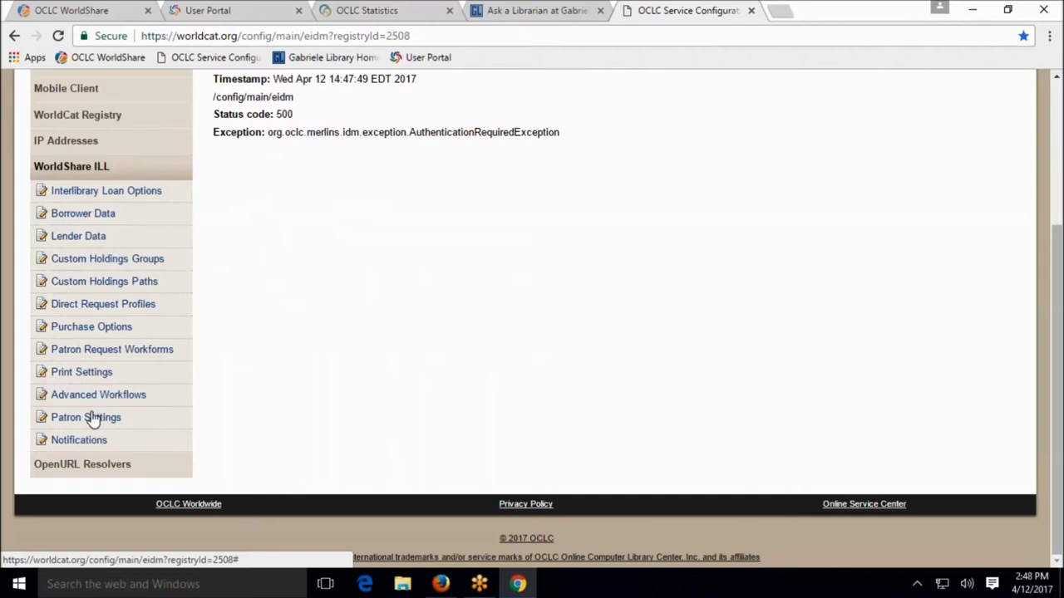
{"action": "left_click", "coordinate": [109, 348]}
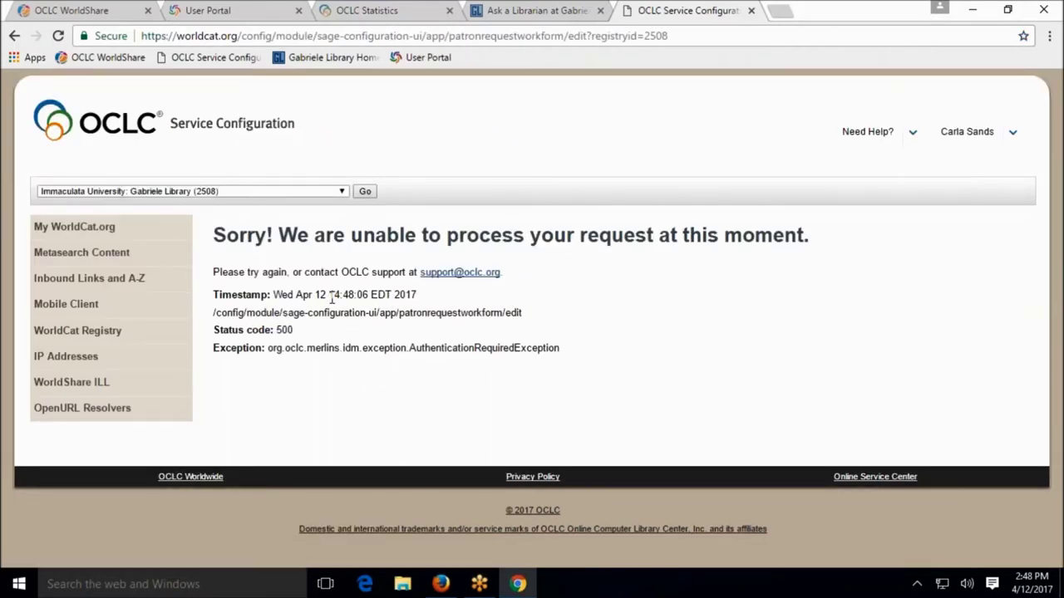